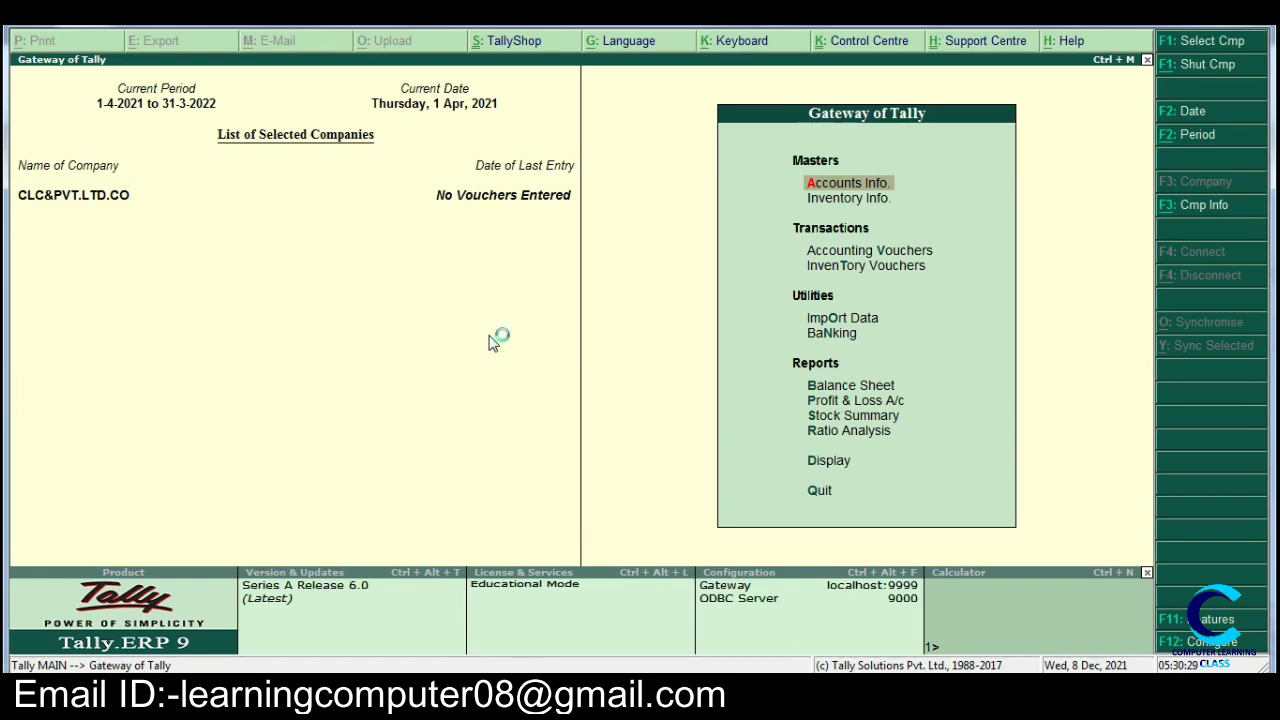
- Open the creation form for a single ledger from the accounts masters and minimize the screen magnifier
key("super+plus")
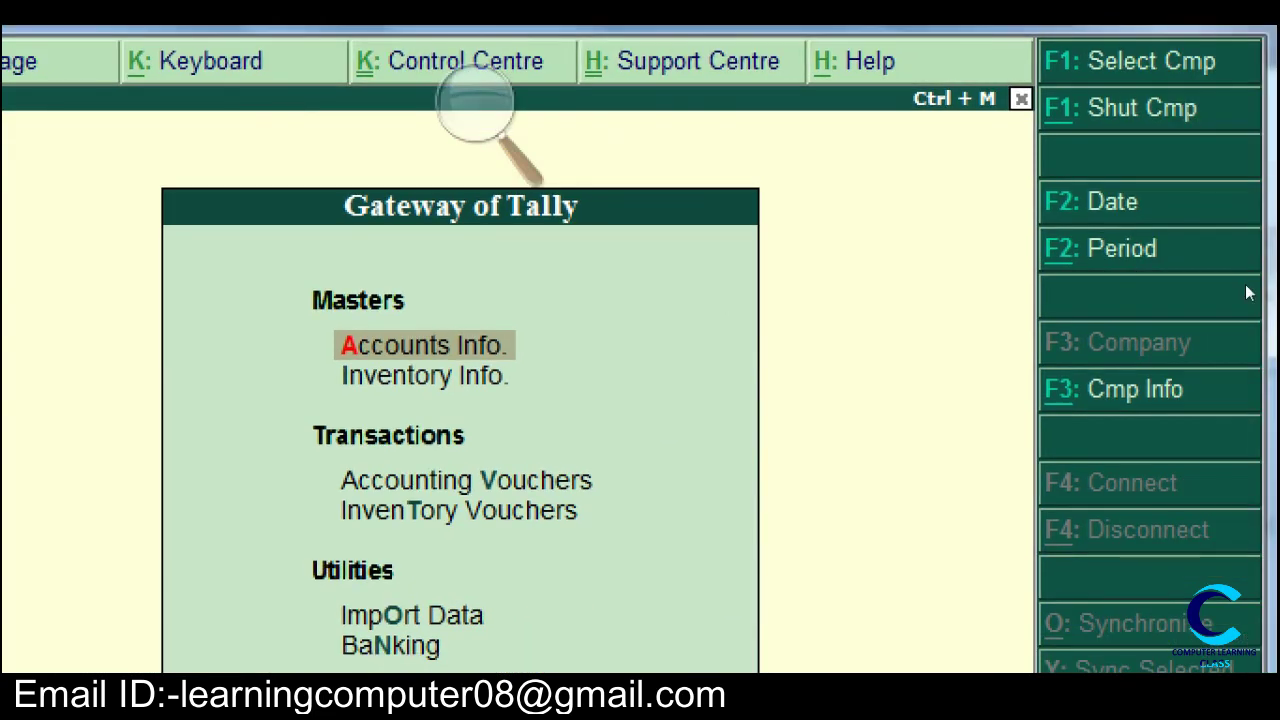
key("Return")
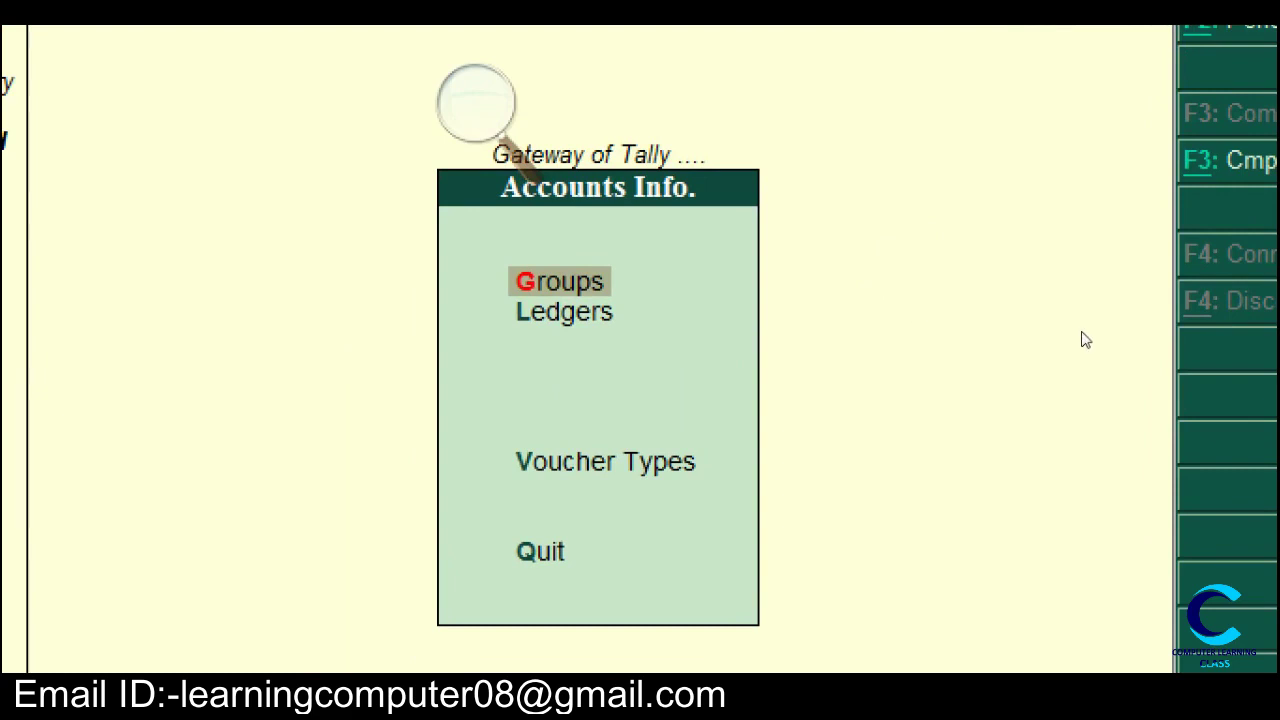
key("Down")
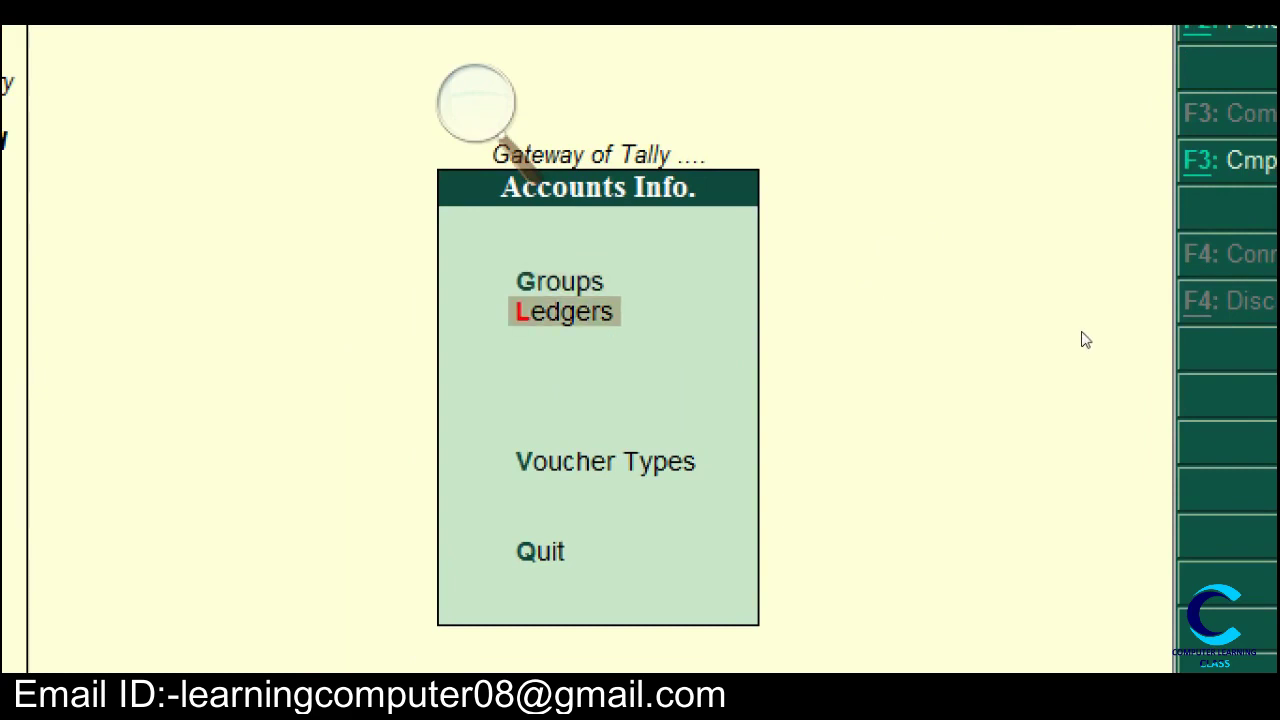
key("Return")
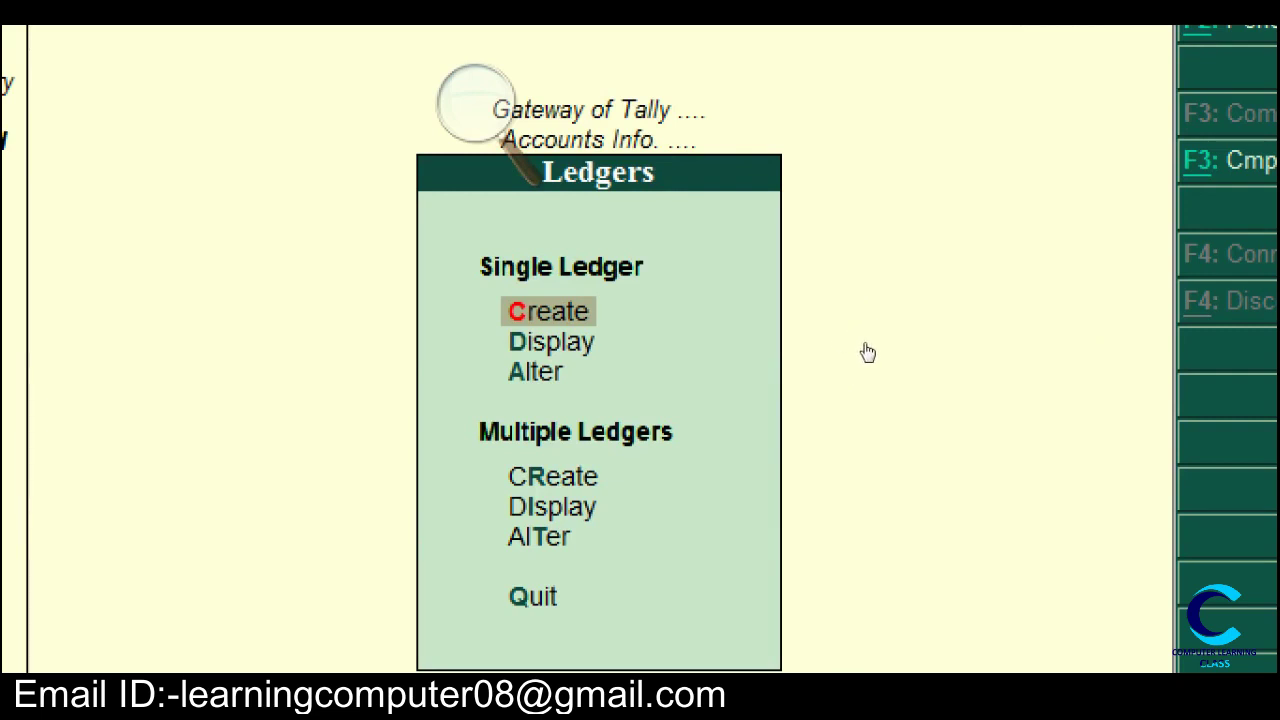
key("Return")
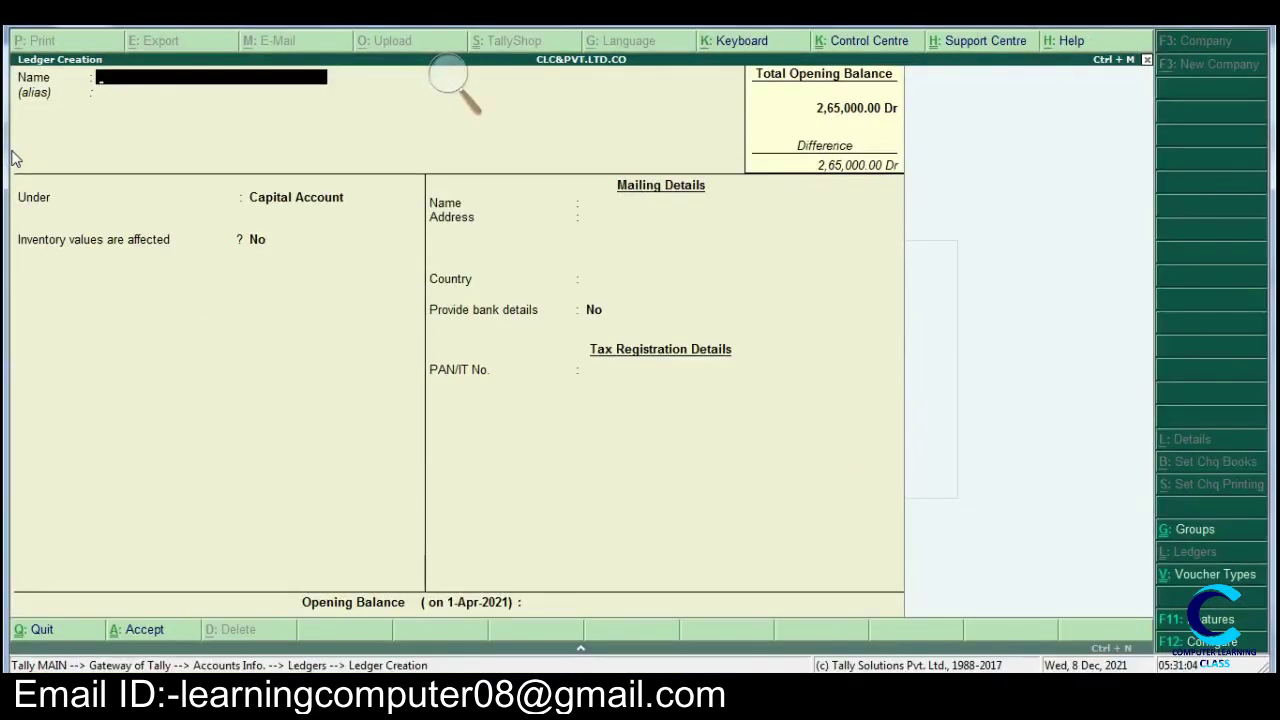
left_click(456, 88)
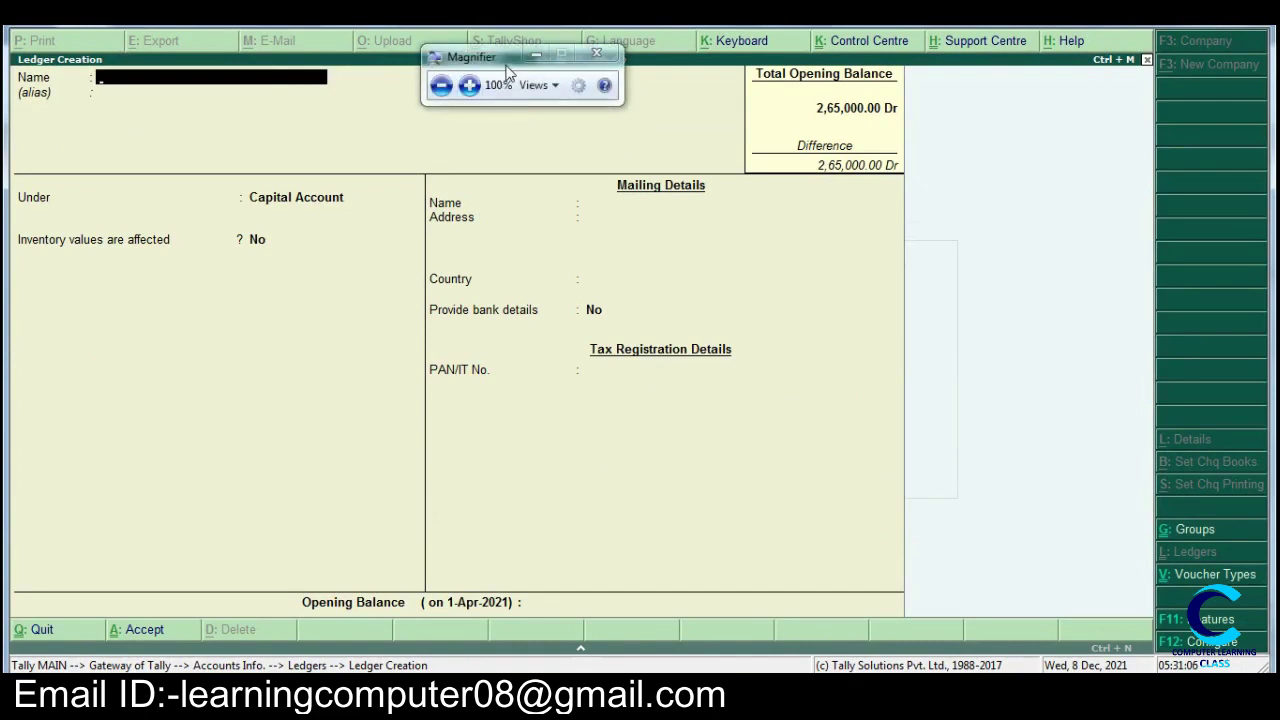
left_click(536, 54)
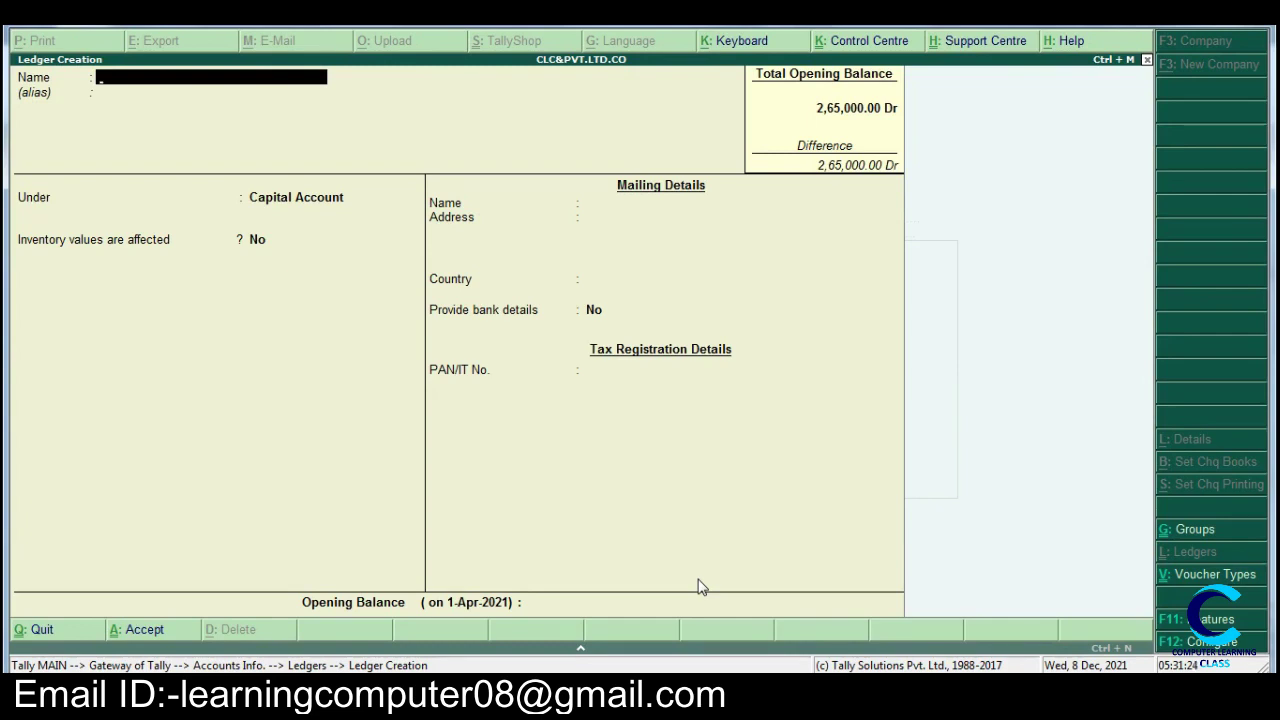
- Look at the existing Cash ledger and examine the Journal Entry list in the Word document
key("Page_Up")
key("Page_Up")
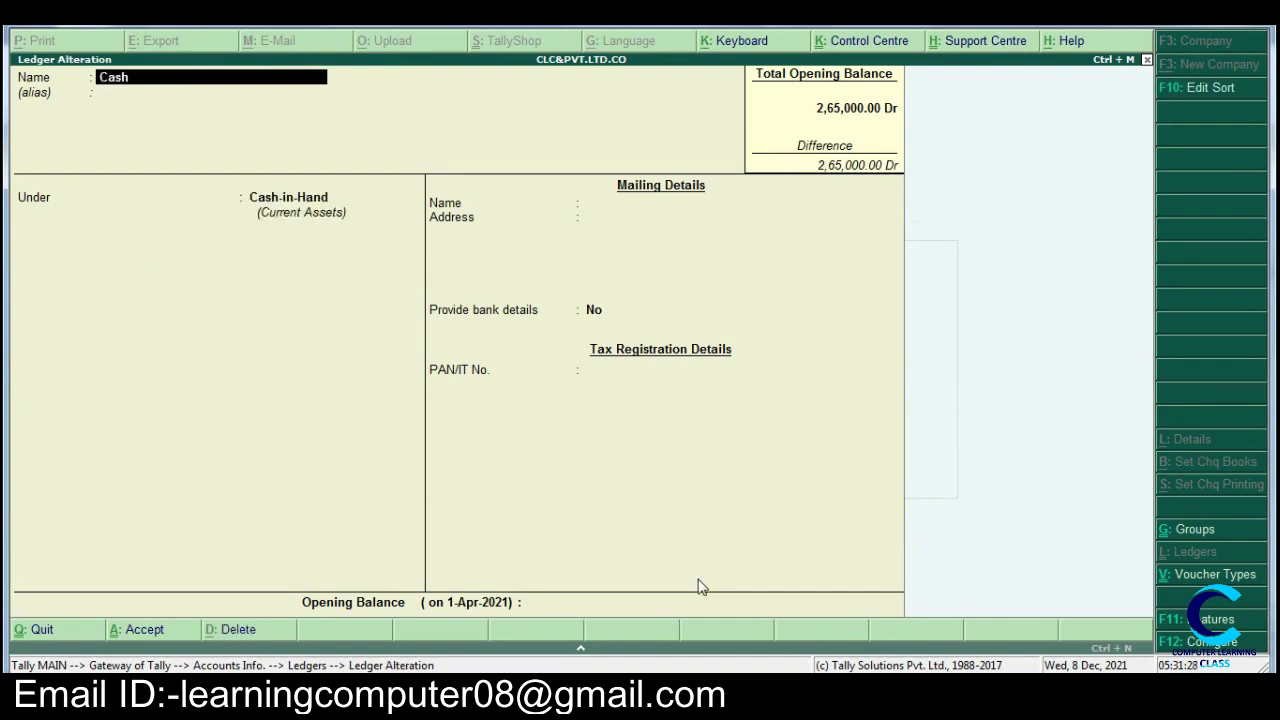
key("Page_Down")
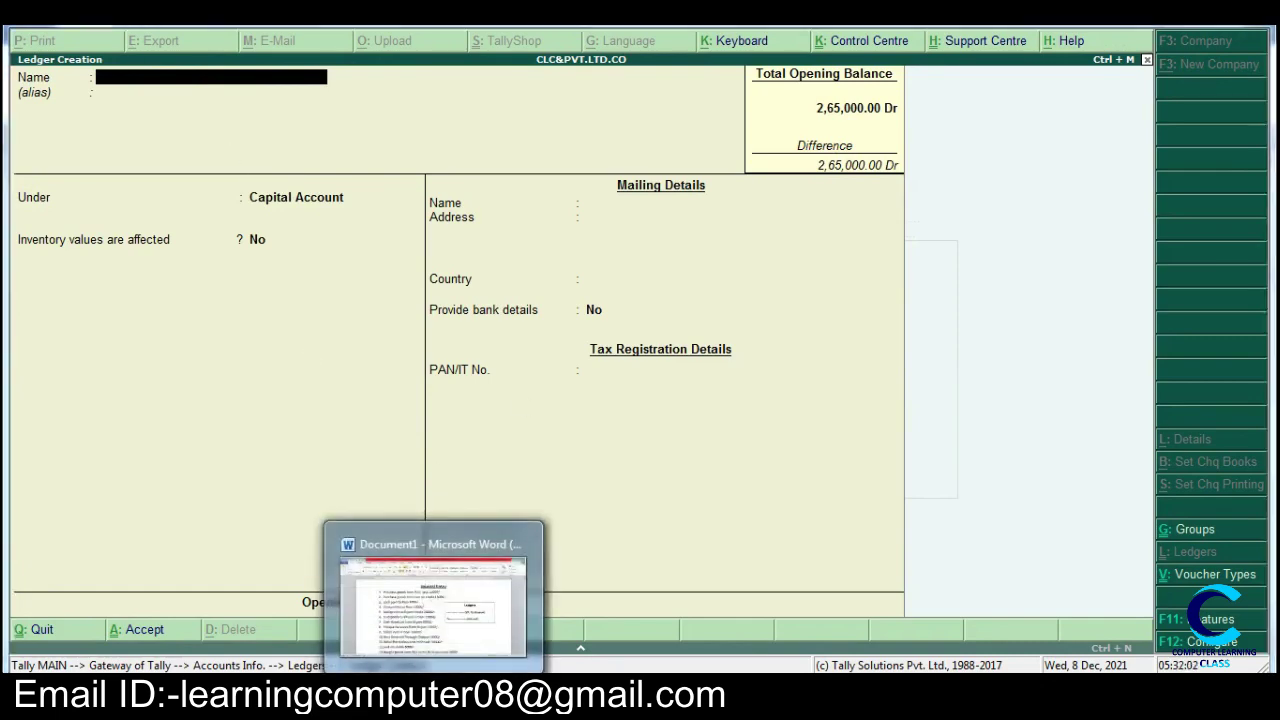
left_click(438, 688)
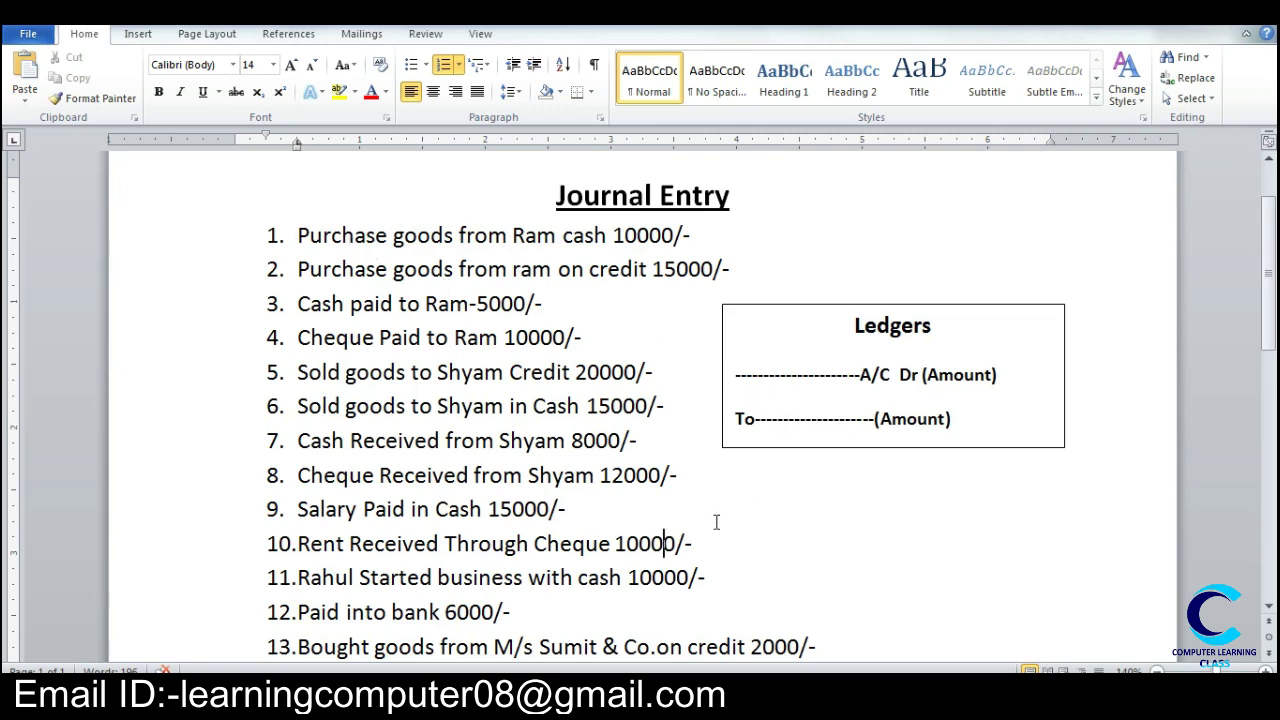
mouse_move(491, 700)
left_click(495, 698)
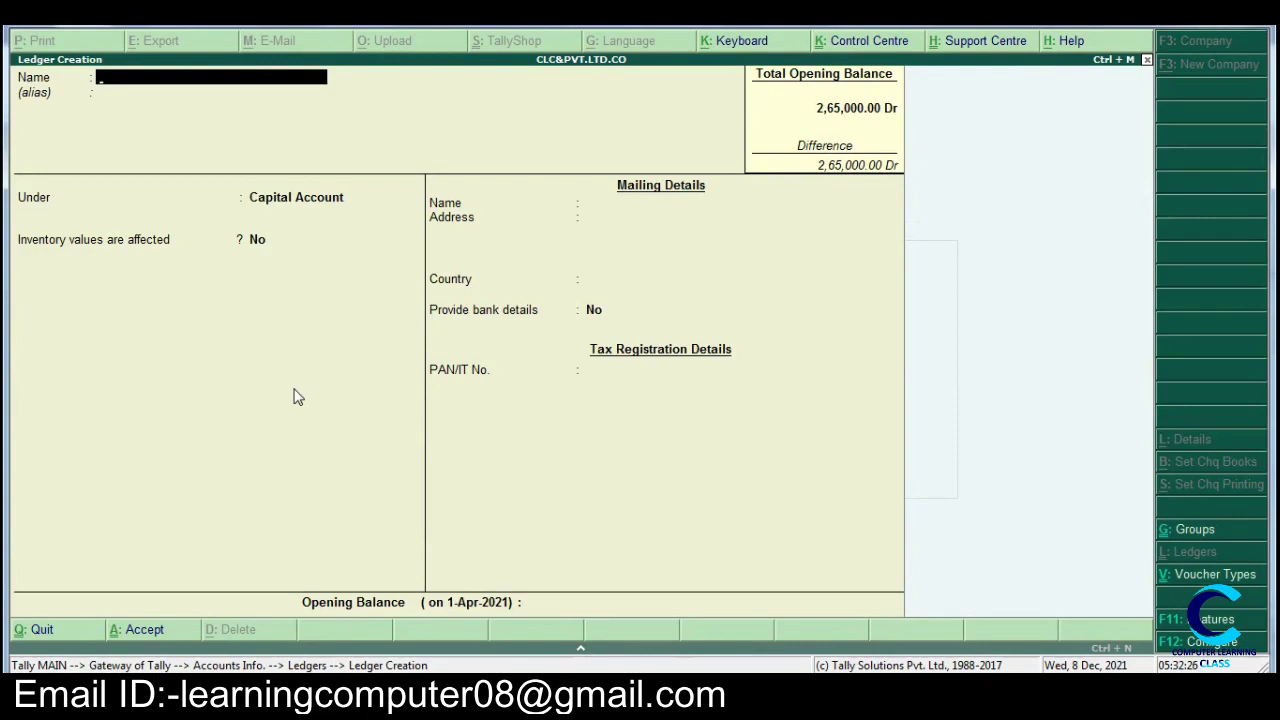
- Create a ledger named PURCHASE A/C under the Purchase Accounts group, with inventory values affected set to Yes
type("PURCHASE A/C")
key("Return")
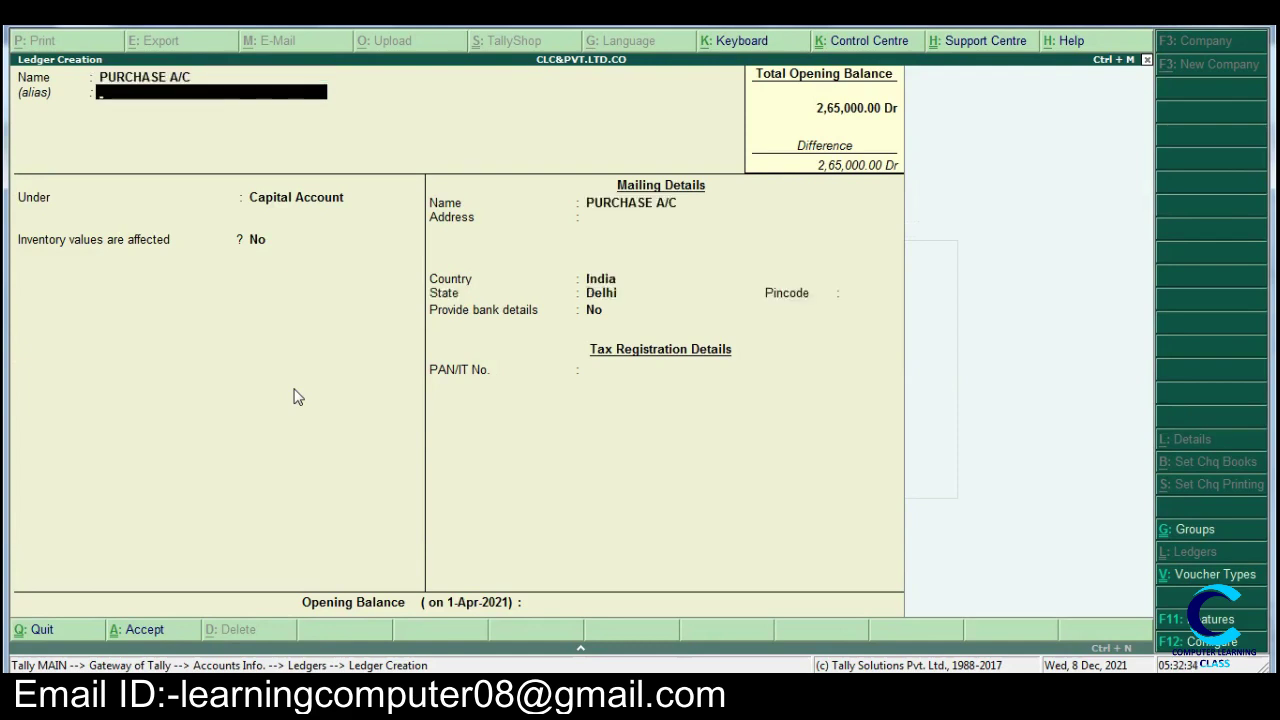
key("Return")
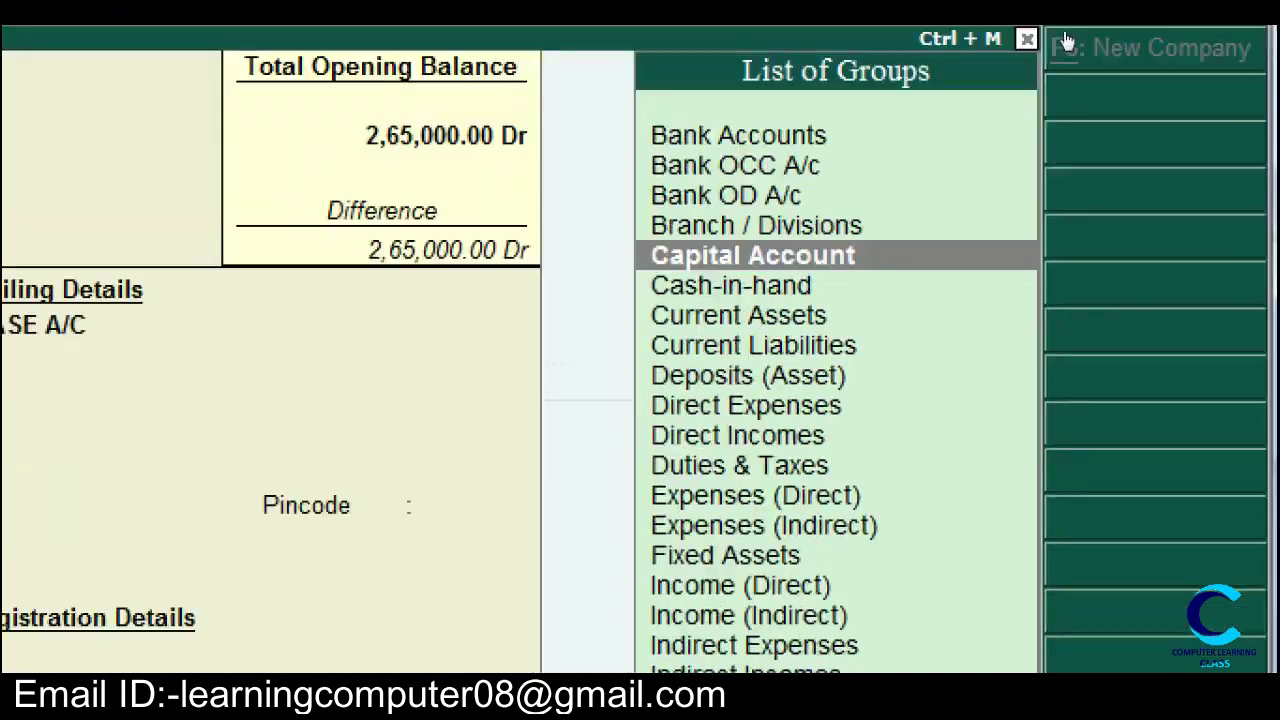
key("Return")
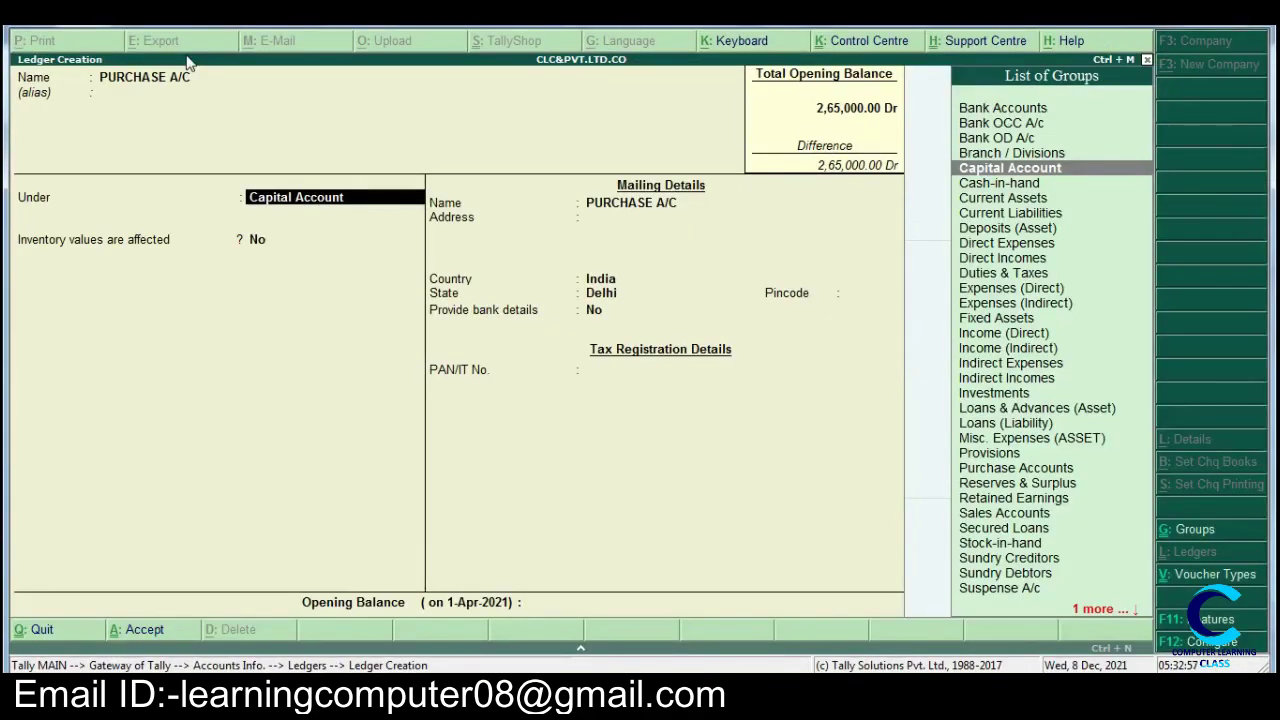
type("P")
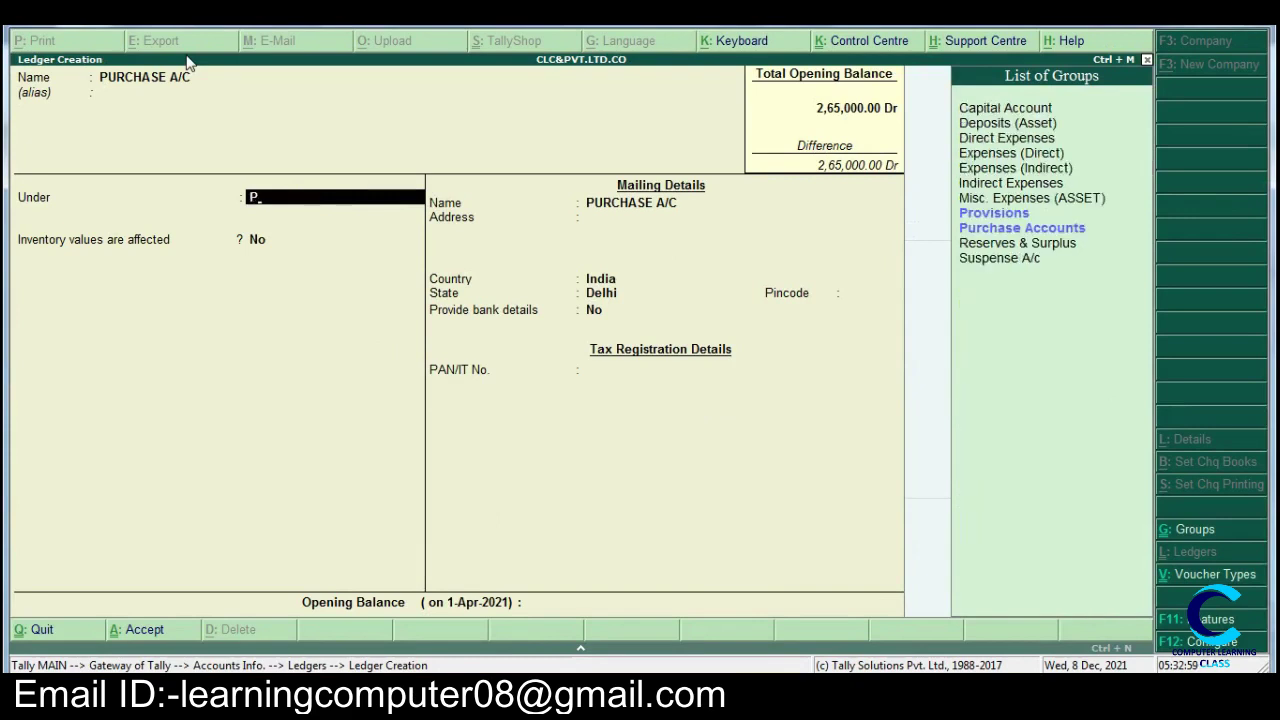
key("Down")
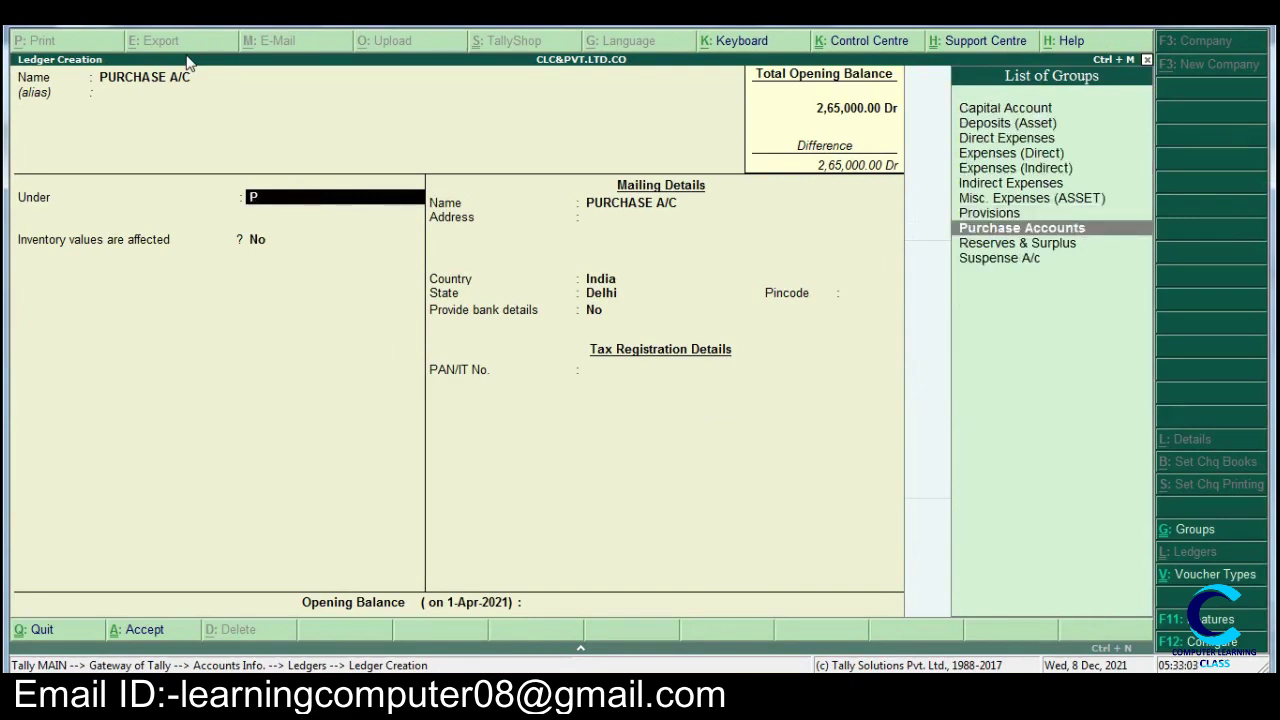
key("Up")
key("Down")
key("Return")
key("Return")
key("Return")
key("Return")
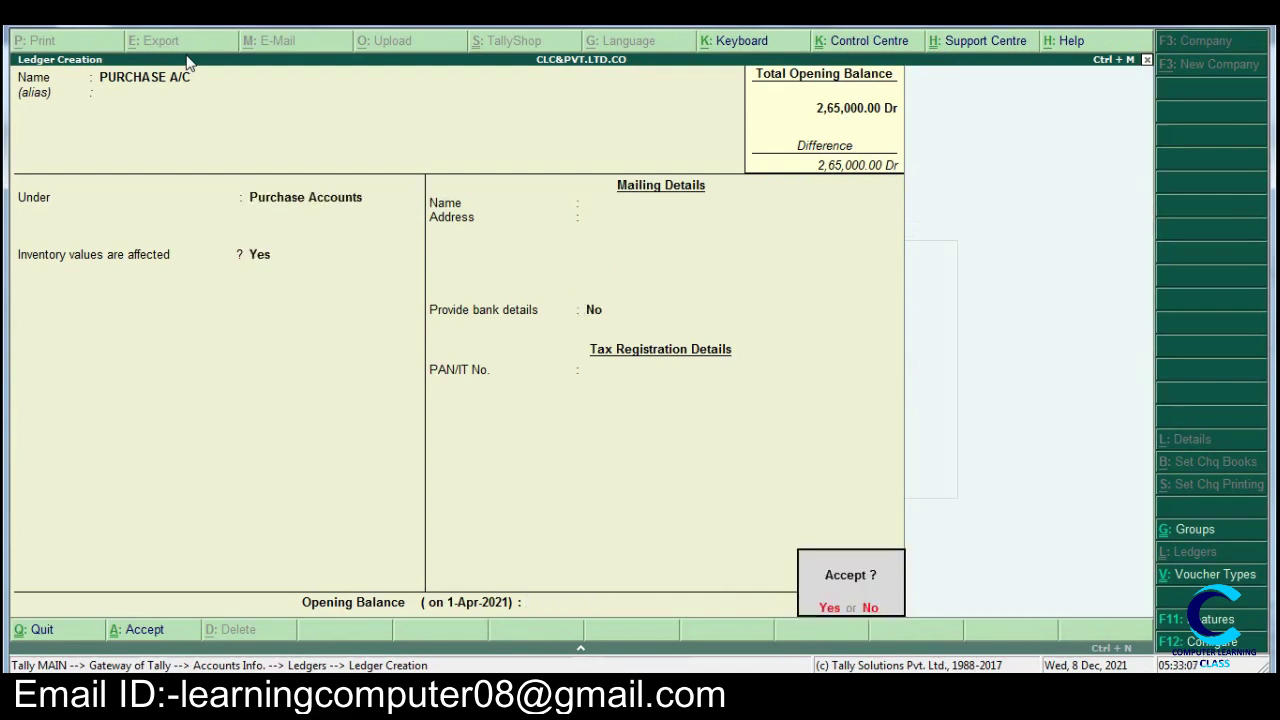
key("Return")
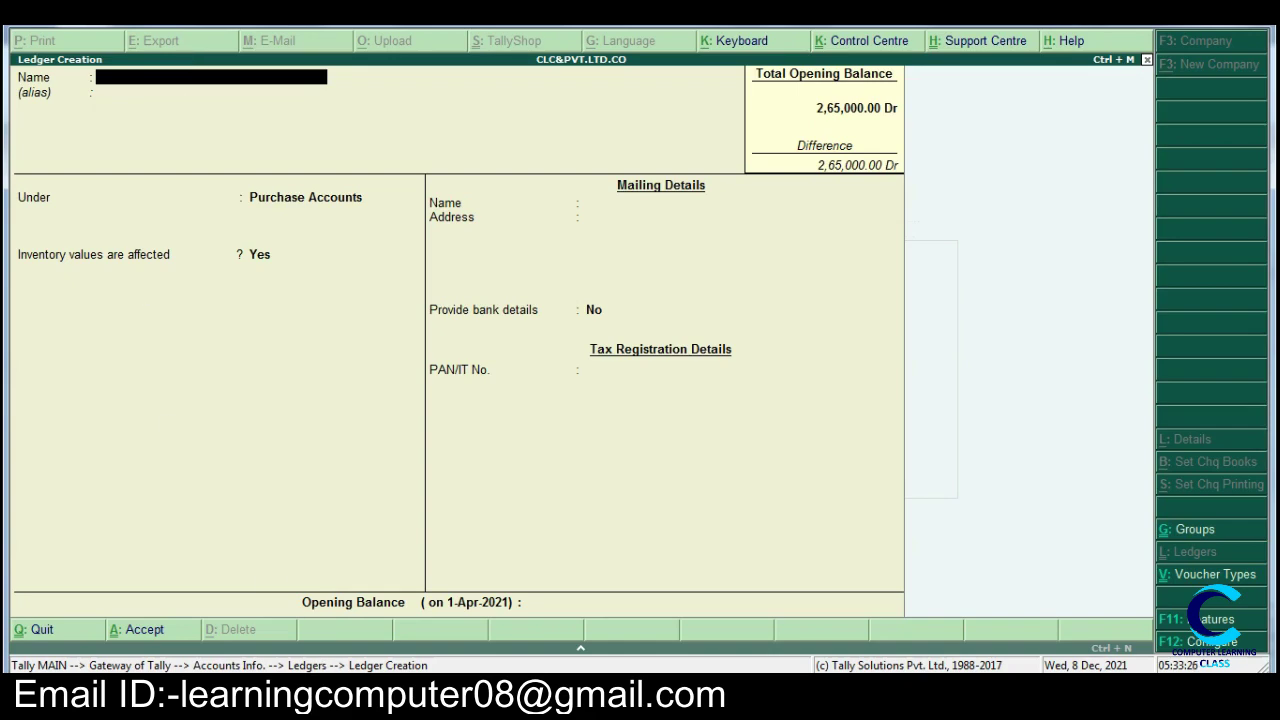
- Enter a new ledger with the supplier's name from the first journal entry and place it under Sundry Creditors
key("alt+Tab")
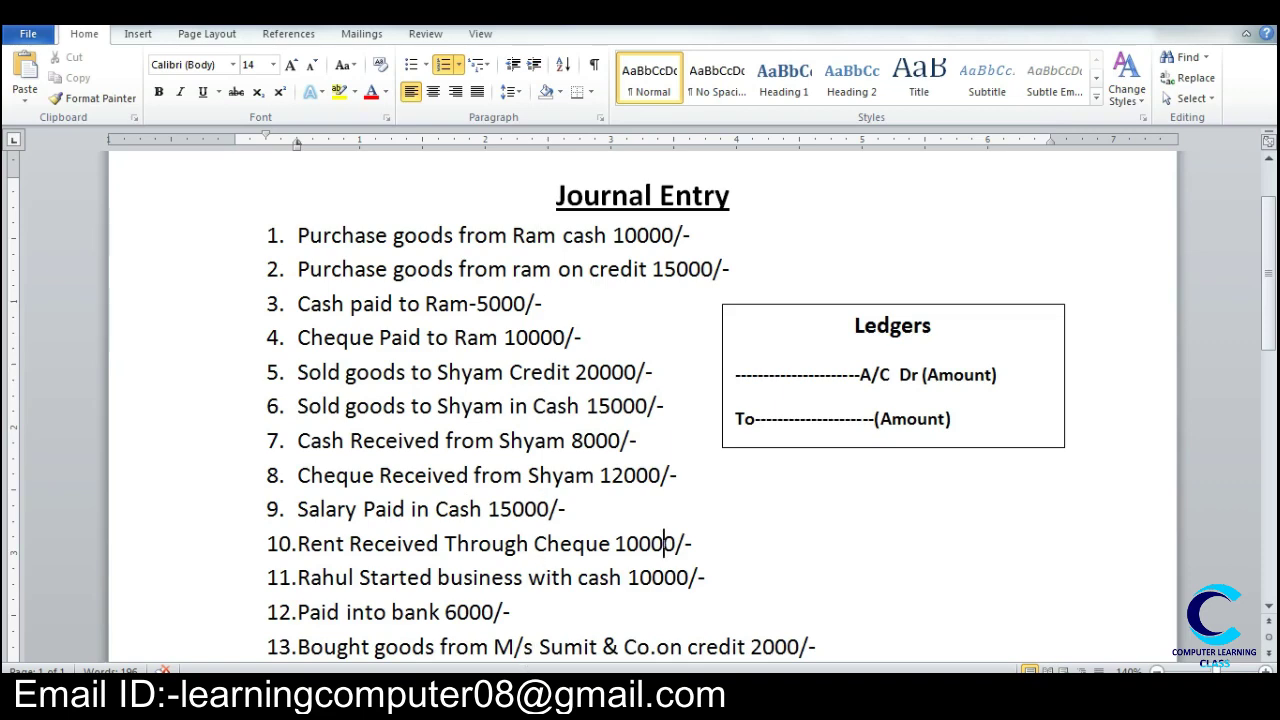
key("alt+Tab")
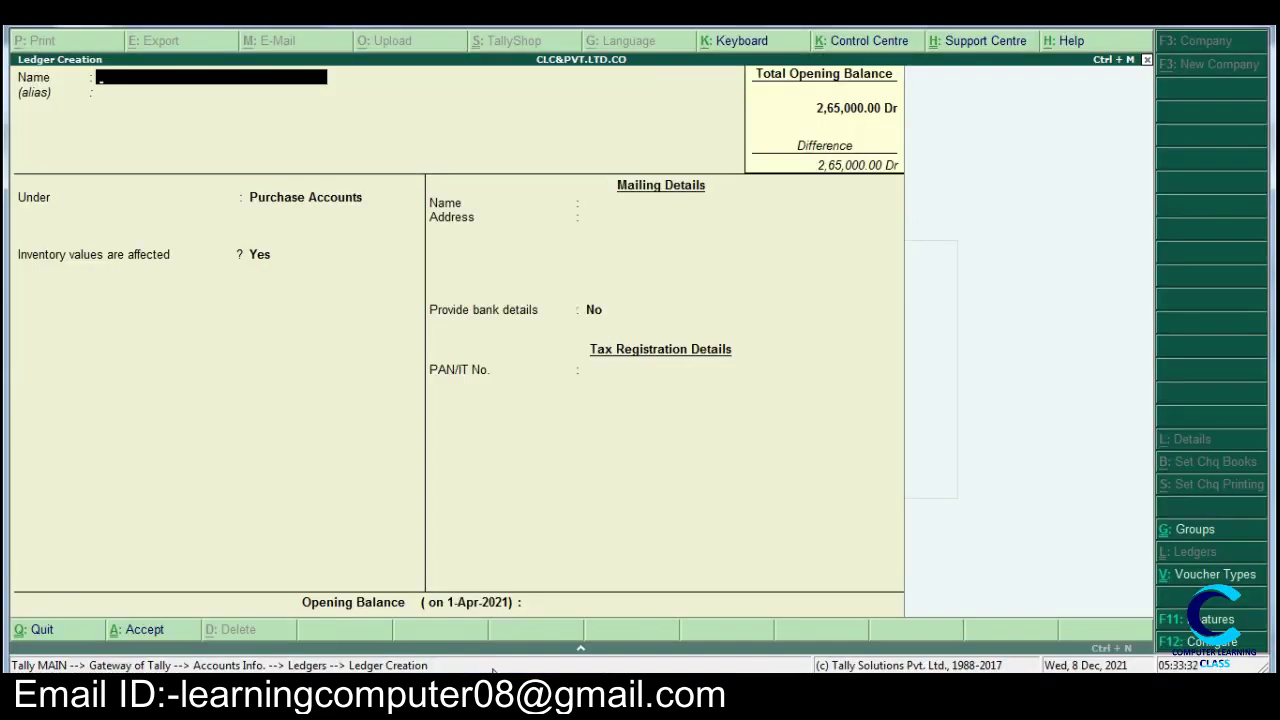
type("RAM")
key("Return")
key("Return")
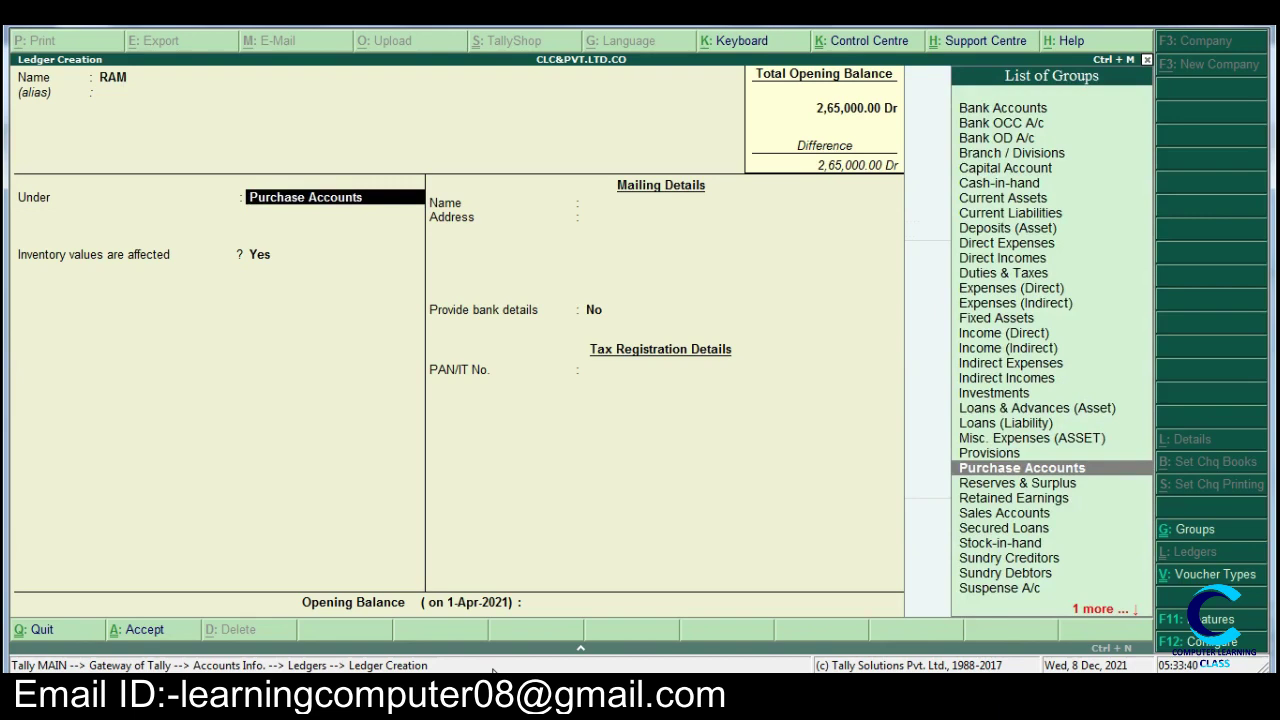
type("S")
key("Down")
key("Down")
key("Down")
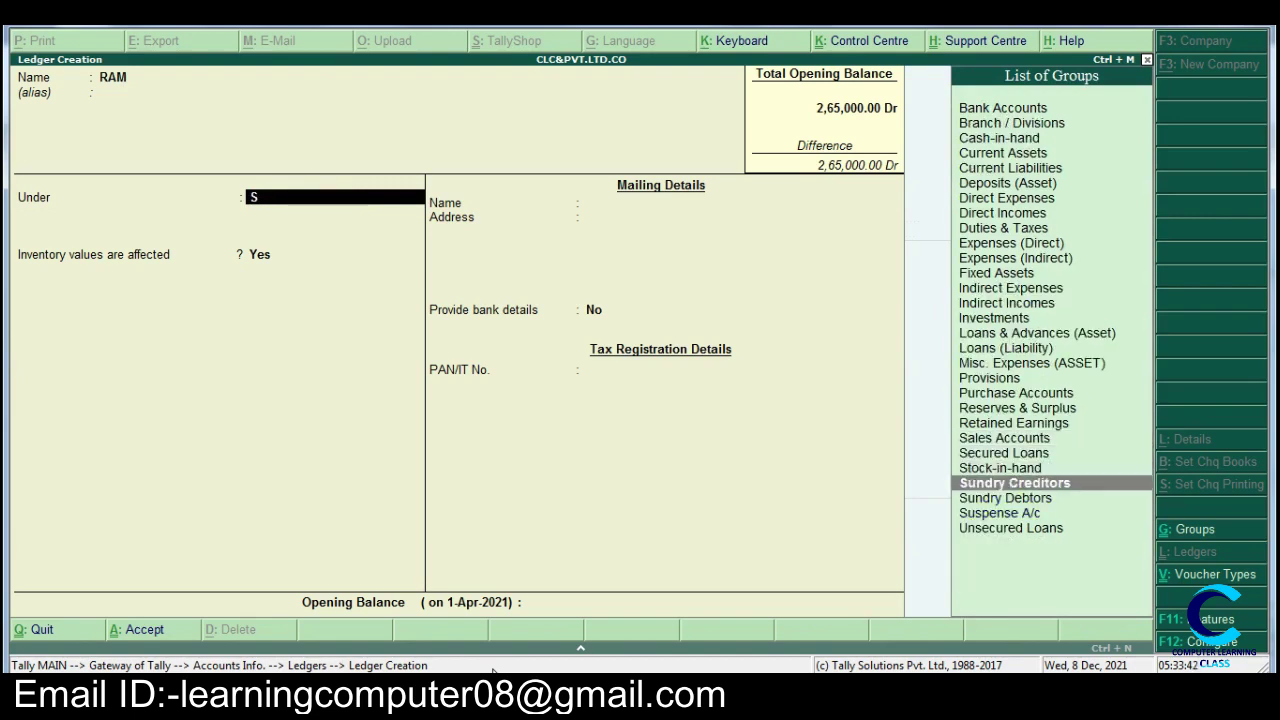
key("Return")
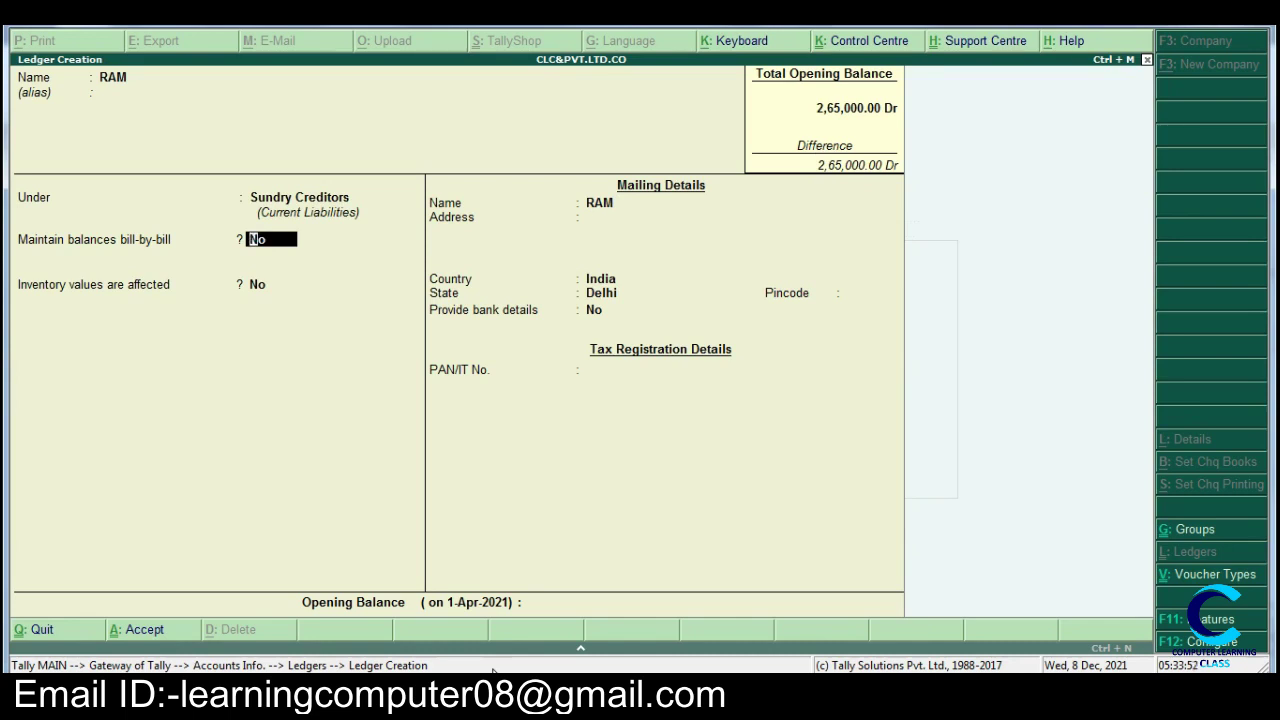
key("BackSpace")
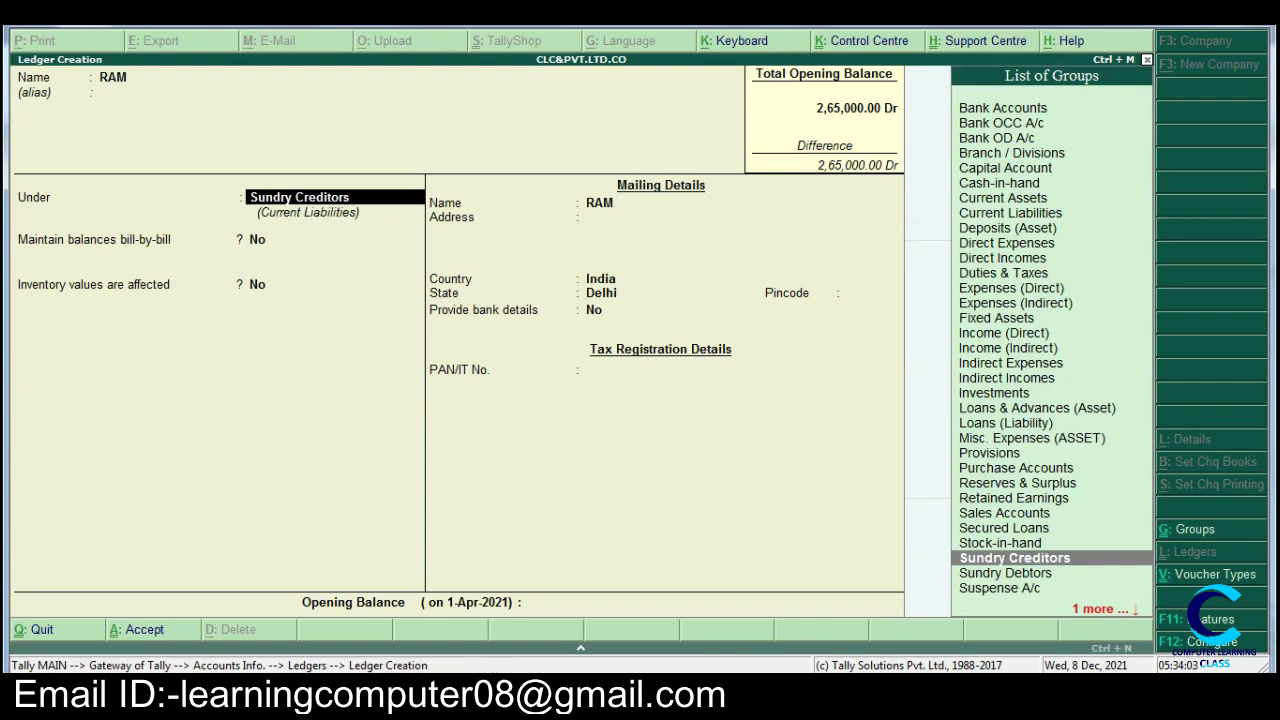
- Check the purchase and the supplier in the first journal entry of the Word document
key("alt+Tab")
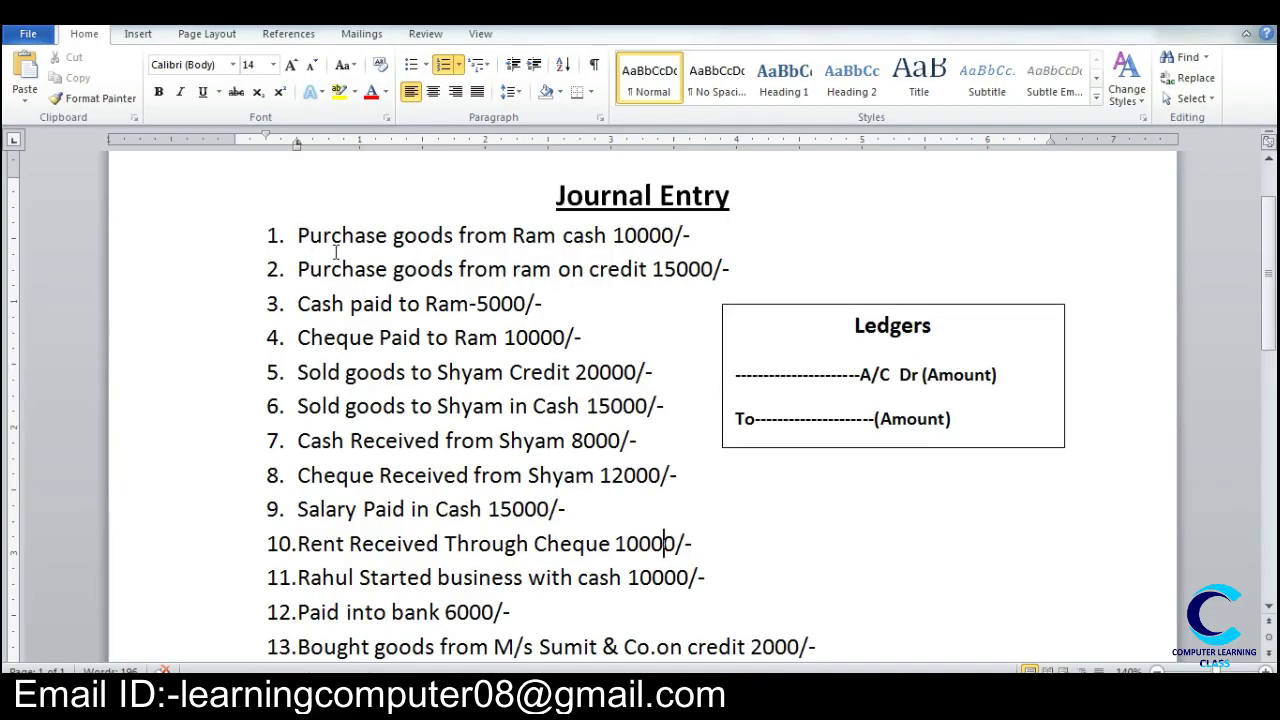
left_click_drag(341, 236, 388, 236)
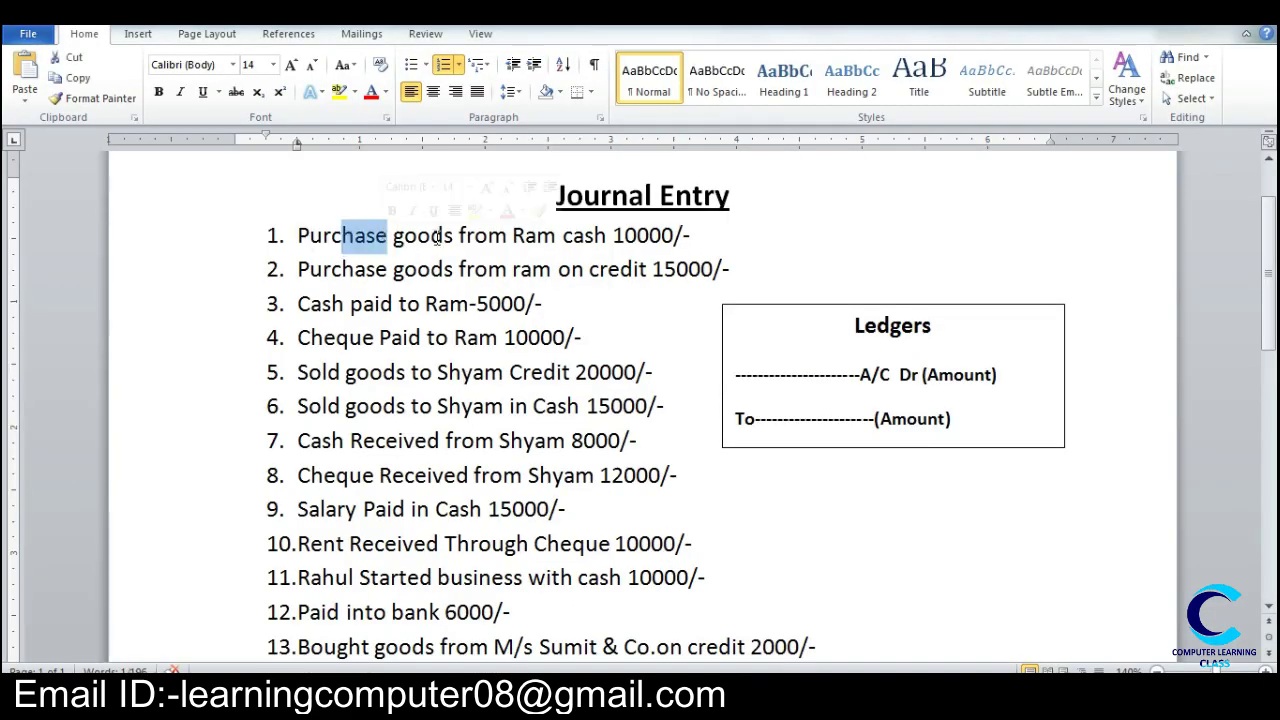
left_click_drag(512, 236, 551, 248)
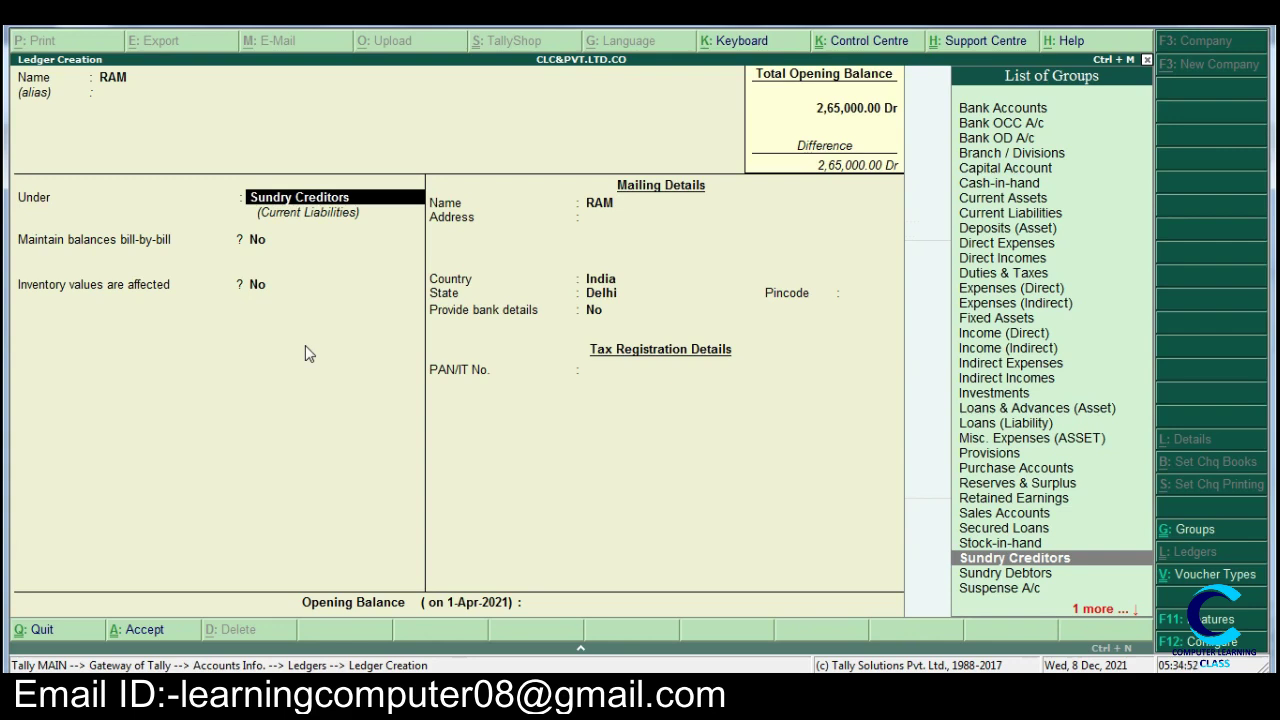
- Save the supplier's ledger under Sundry Creditors, keeping bill-by-bill balances and inventory values at No and the default mailing details
key("Return")
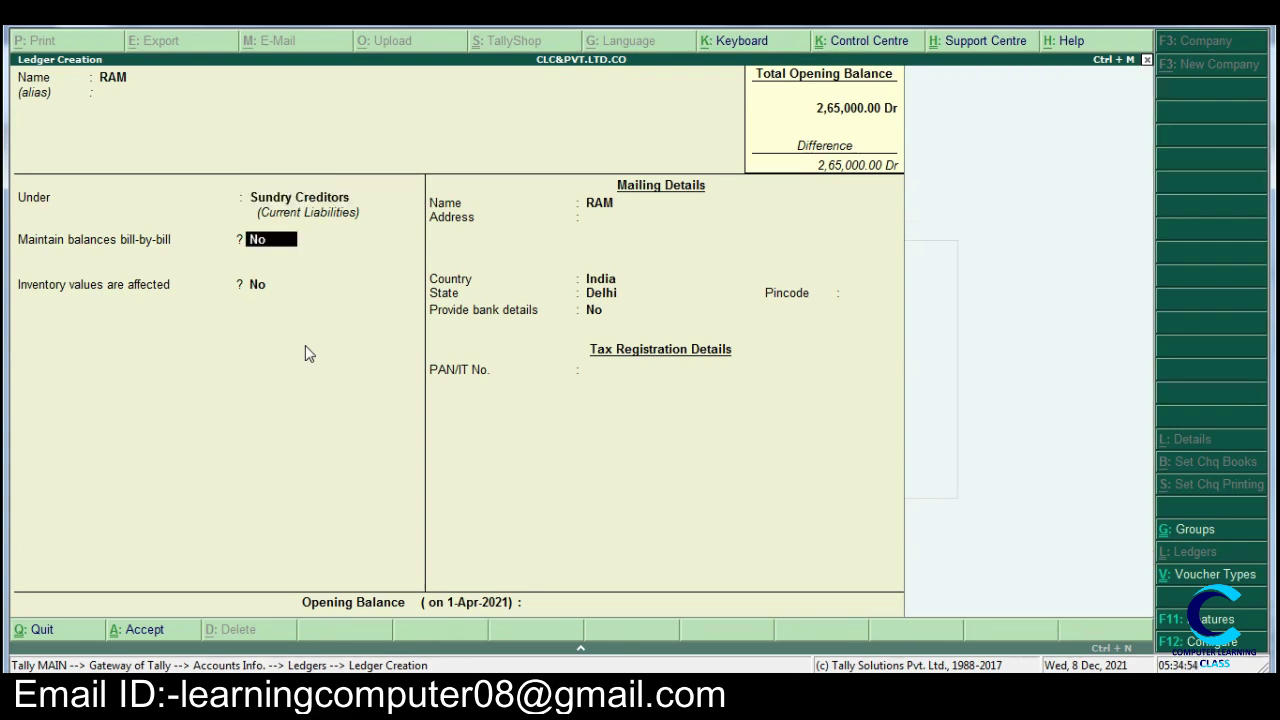
key("Return")
key("Return")
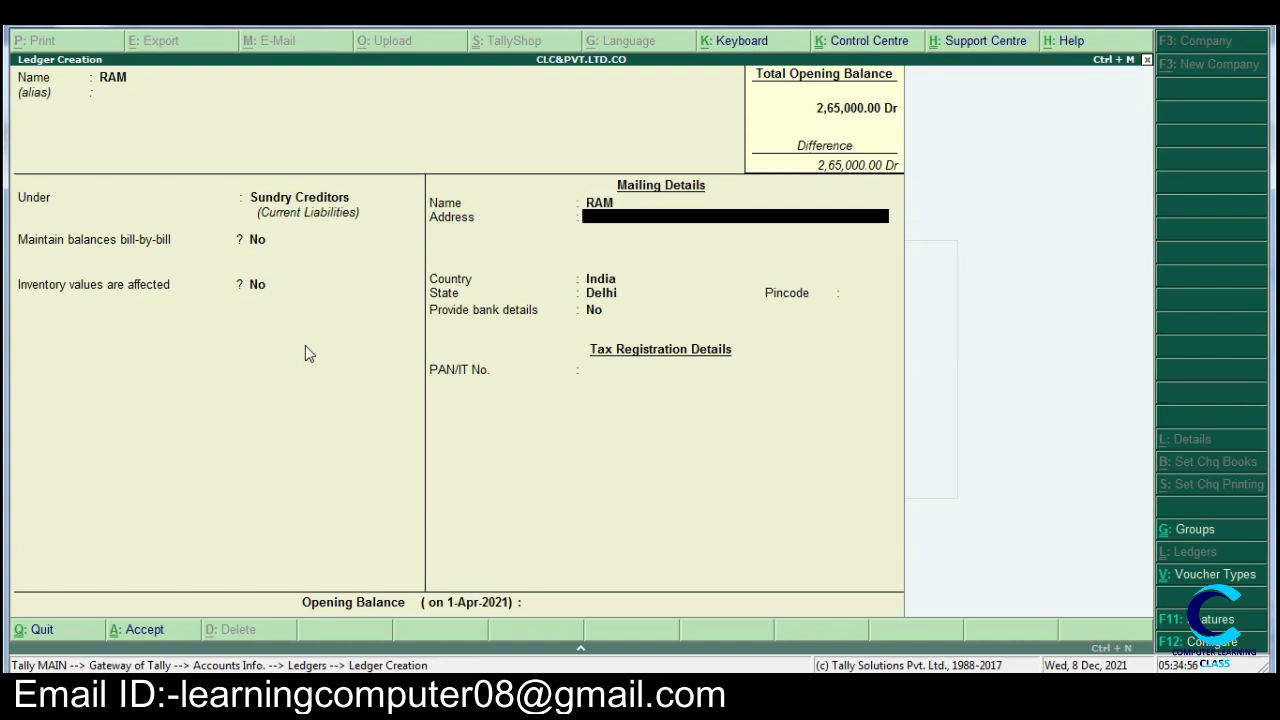
key("Return")
key("Return")
key("Return")
key("Return")
key("Return")
key("Return")
key("Return")
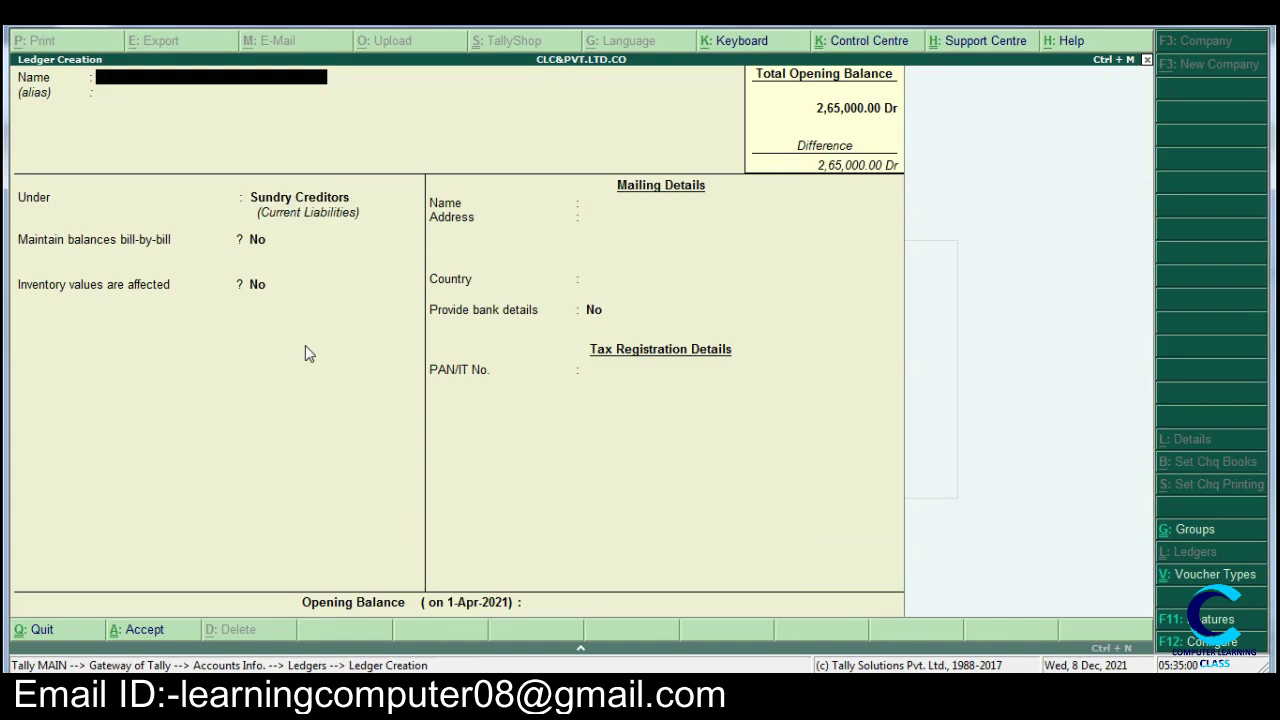
- Examine the second journal entry, the credit purchase, in the Word document
key("alt+Tab")
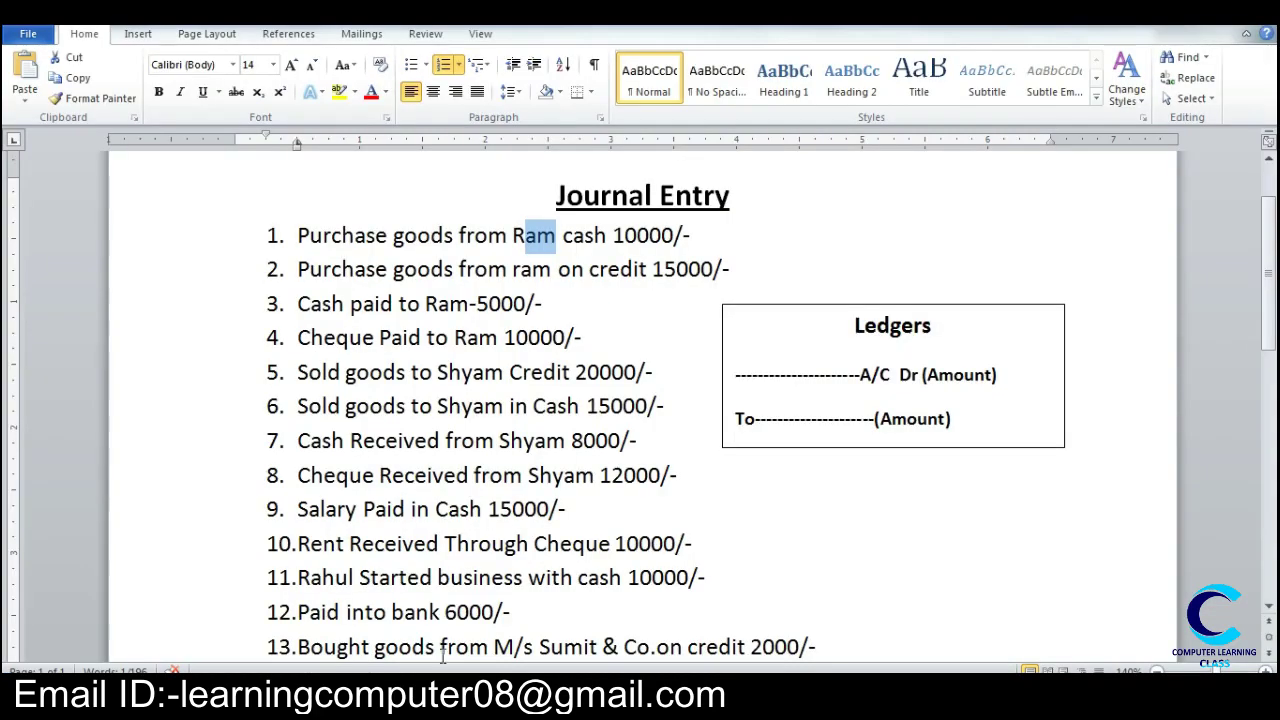
left_click(331, 269)
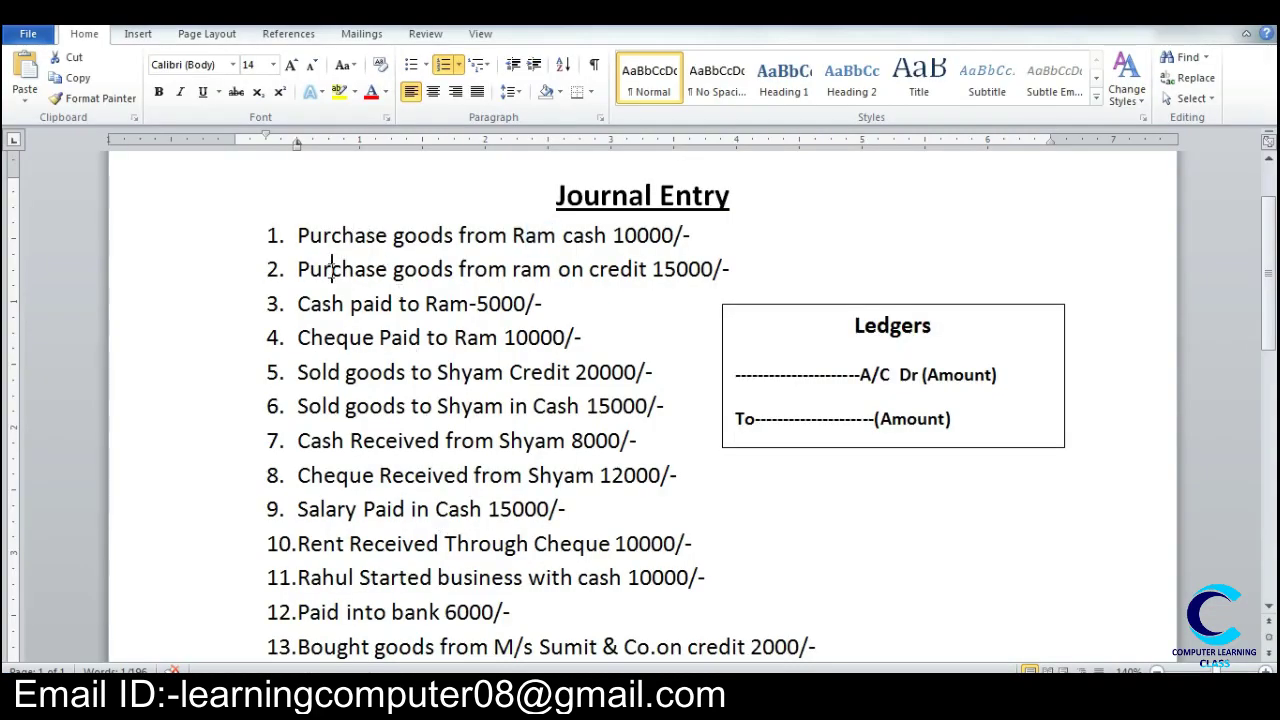
left_click_drag(331, 269, 664, 292)
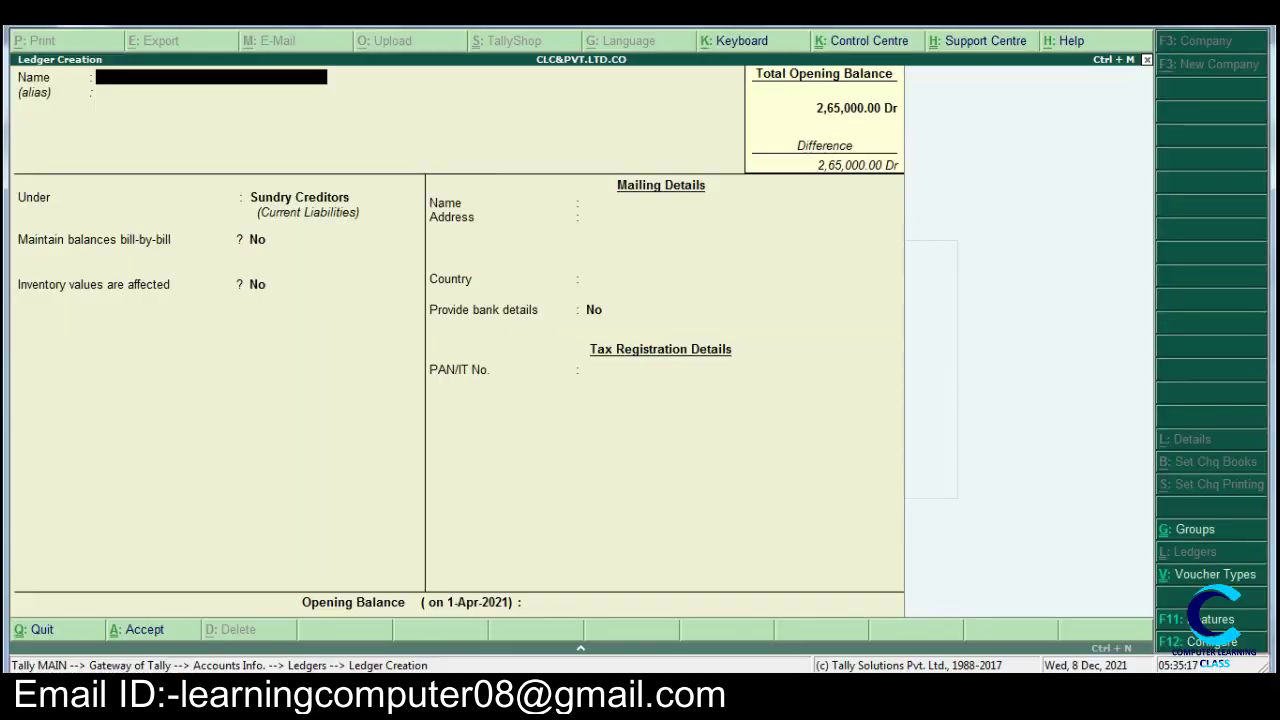
- Try to create another ledger named PURCHASE A/C for the second journal entry
type("PURCHAE A/C")
key("Return")
key("BackSpace")
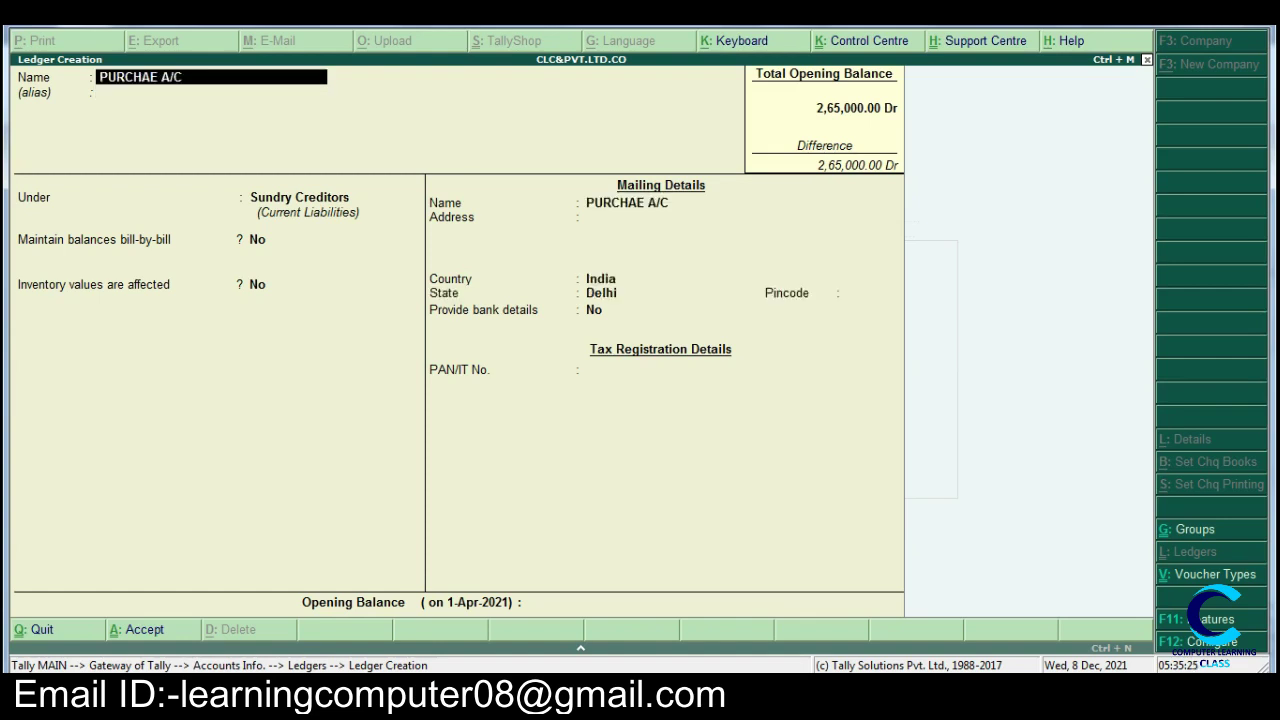
type("PURCHASE A/C")
key("Return")
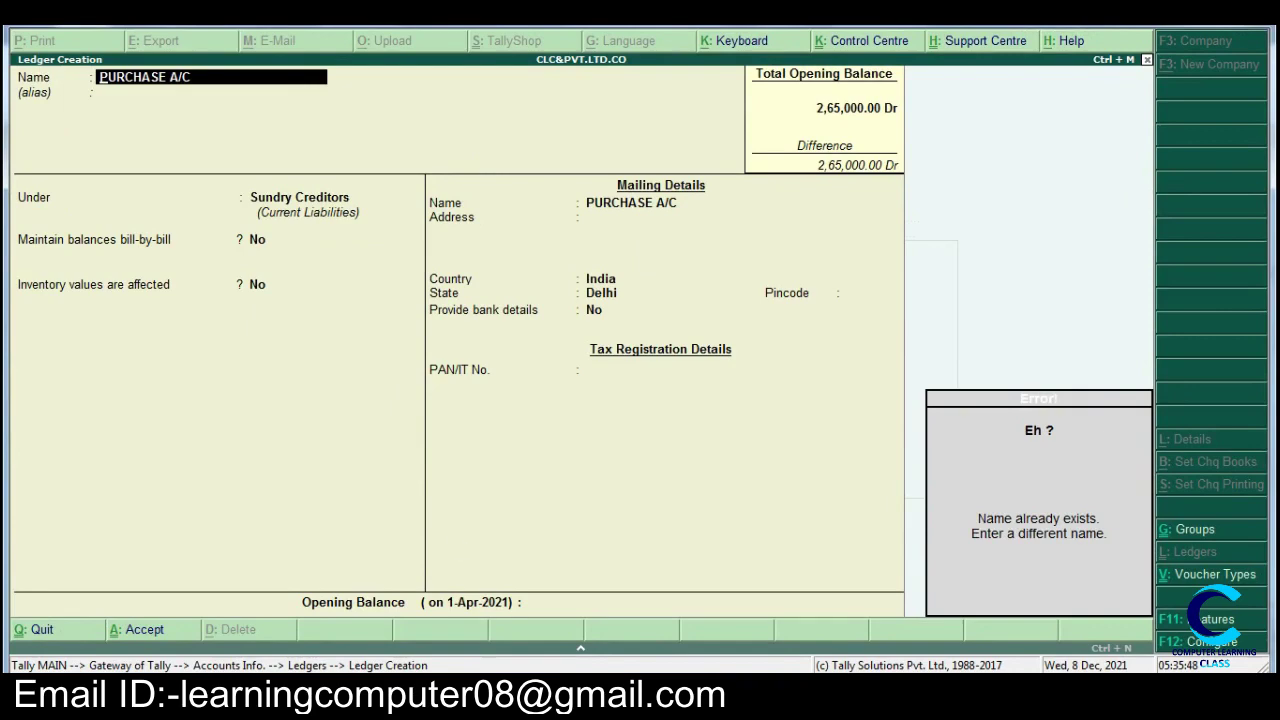
- Switch to the Word document and check the second journal entry, the credit purchase, again
left_click(495, 690)
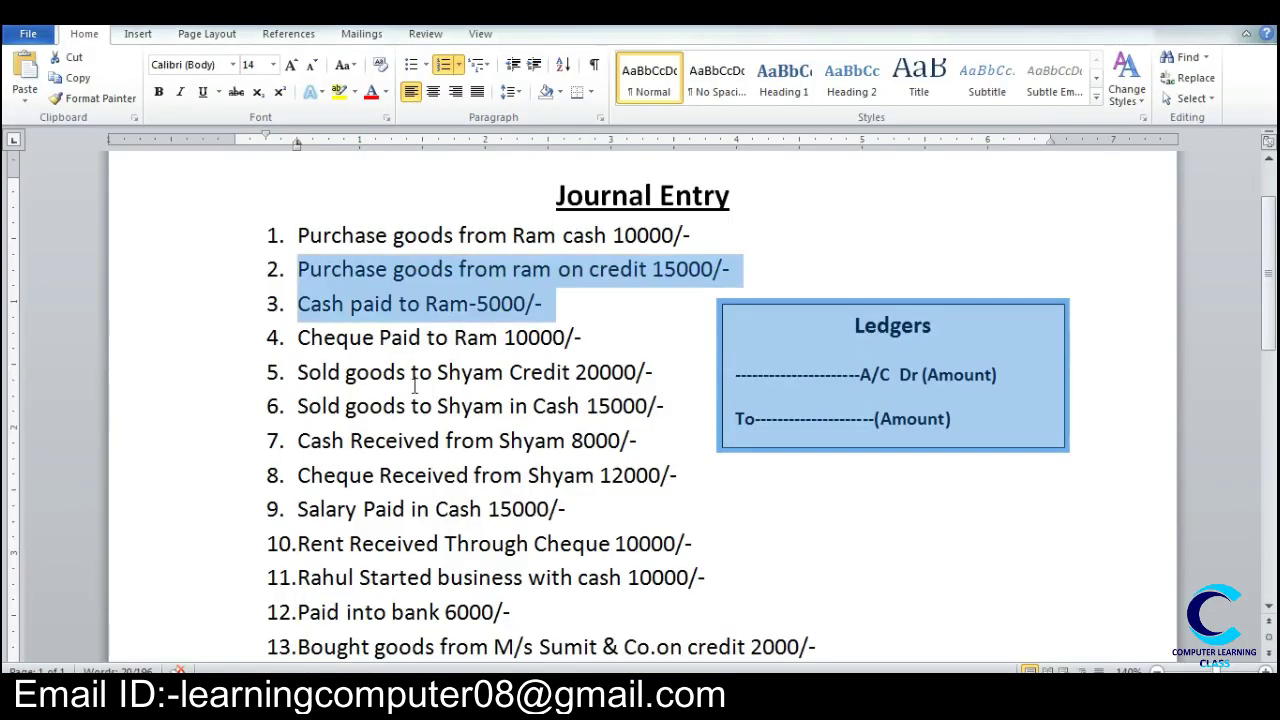
left_click(395, 270)
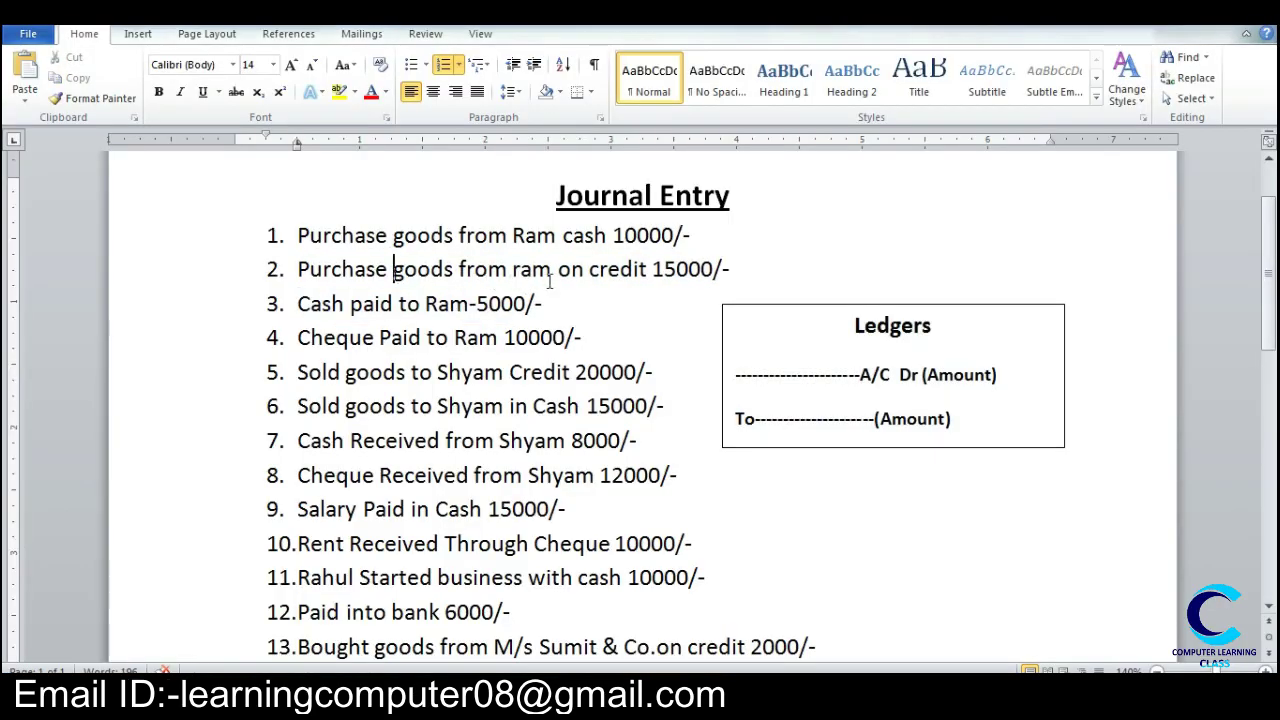
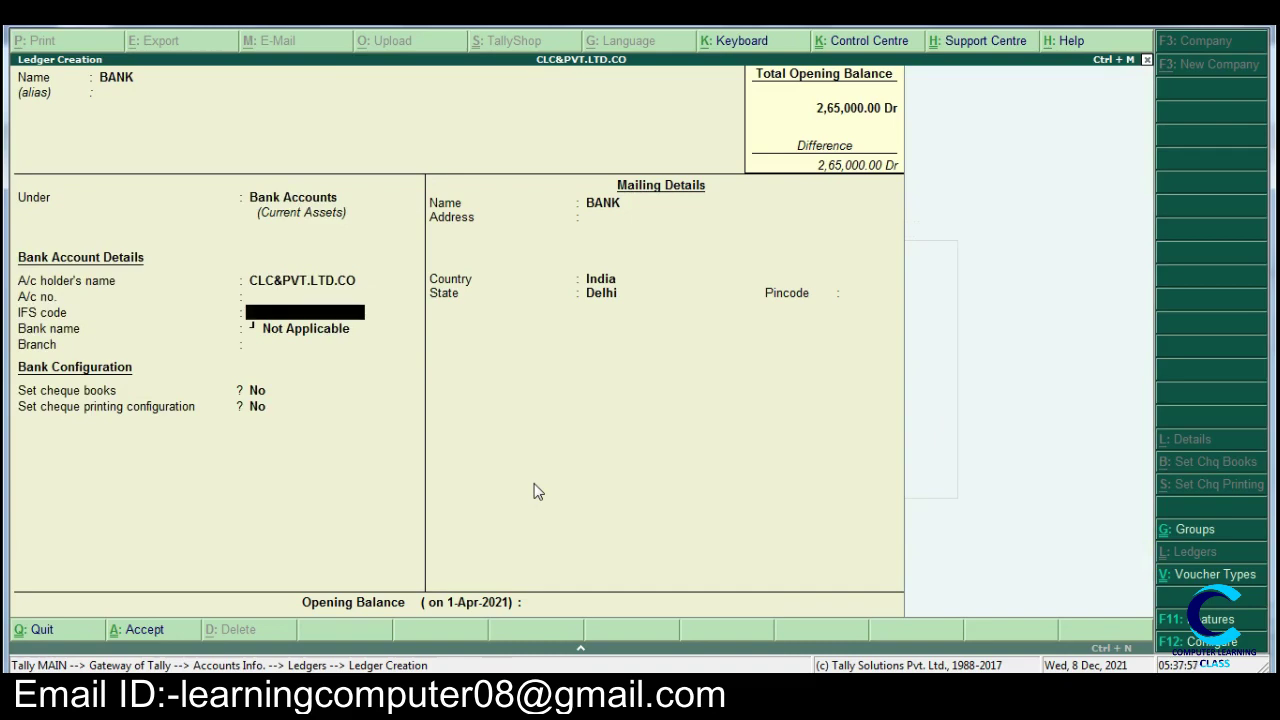
- Review the group, account number and IFS code fields of the BANK ledger
key("Return")
key("BackSpace")
key("BackSpace")
key("BackSpace")
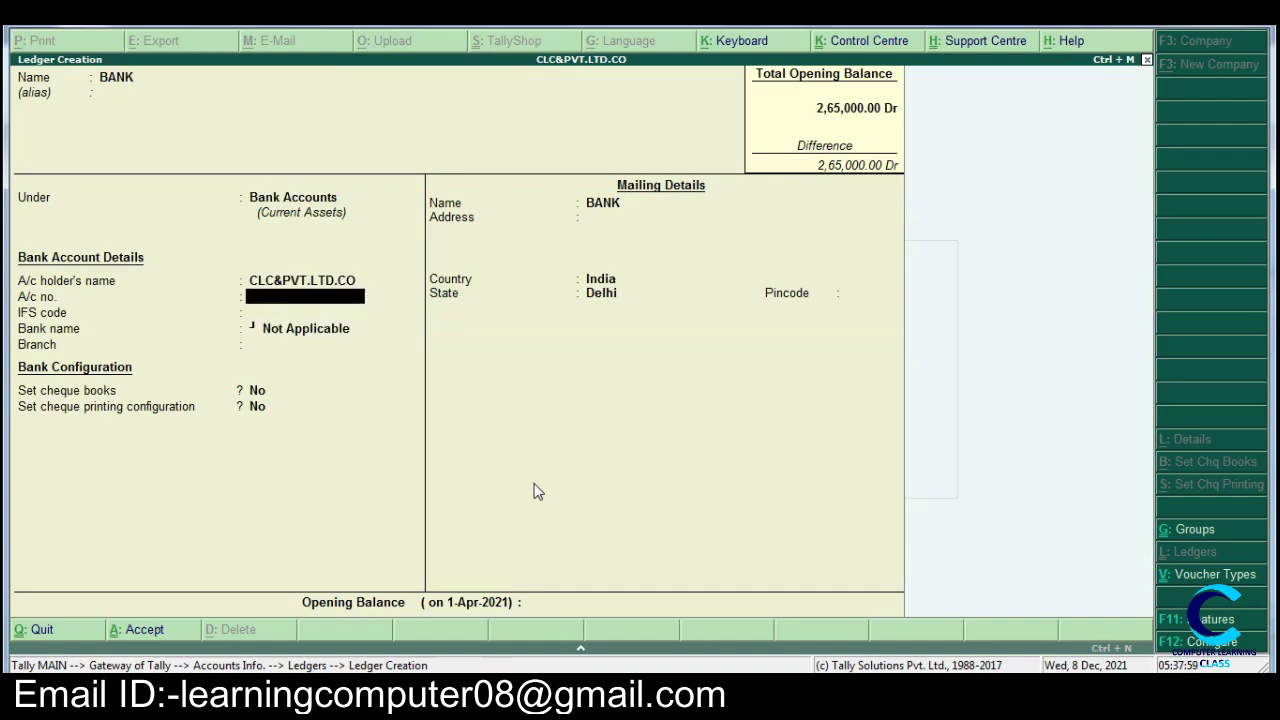
key("BackSpace")
key("BackSpace")
key("Return")
key("Return")
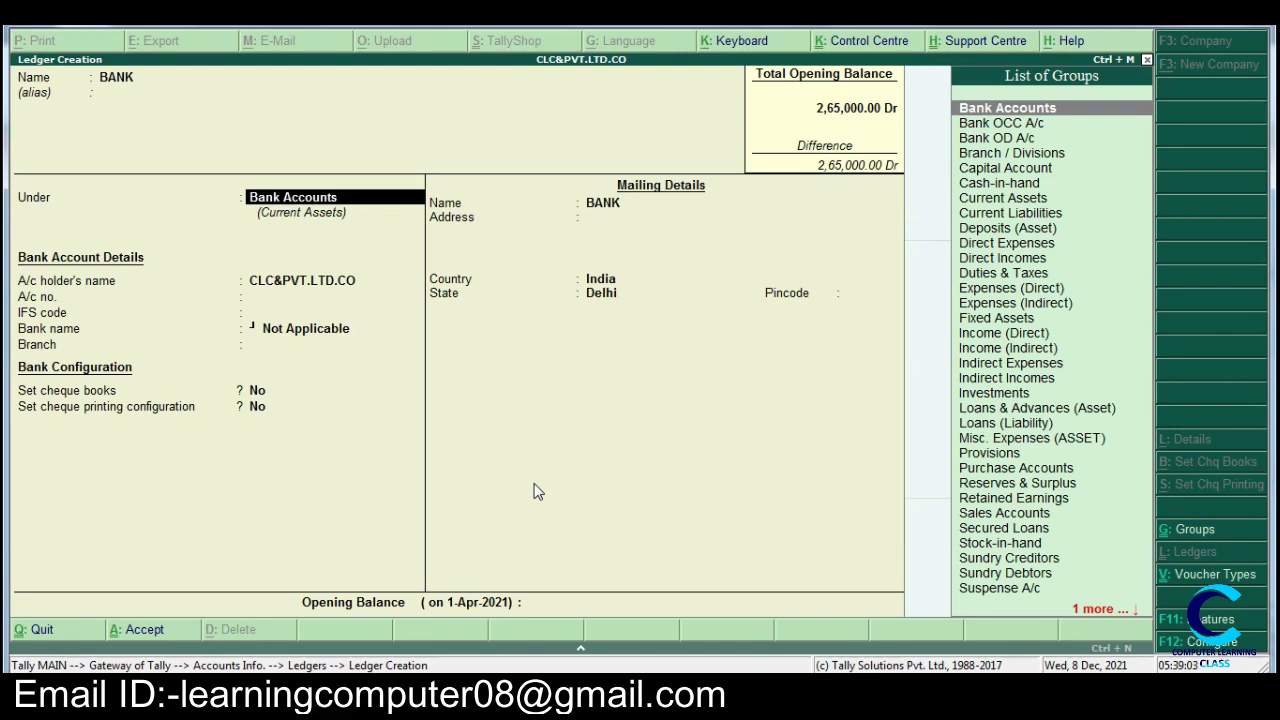
- Save the BANK ledger under Bank Accounts, leaving the account details blank, both cheque options at No and the default mailing details
key("Return")
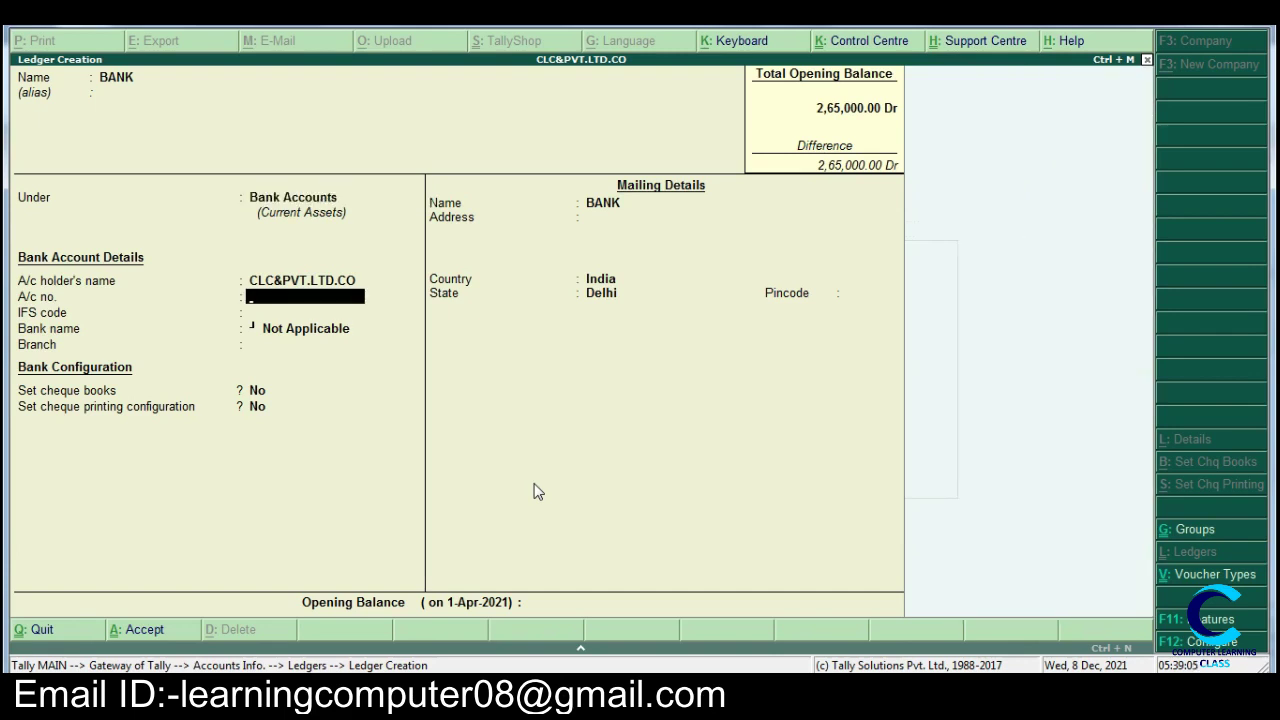
key("Return")
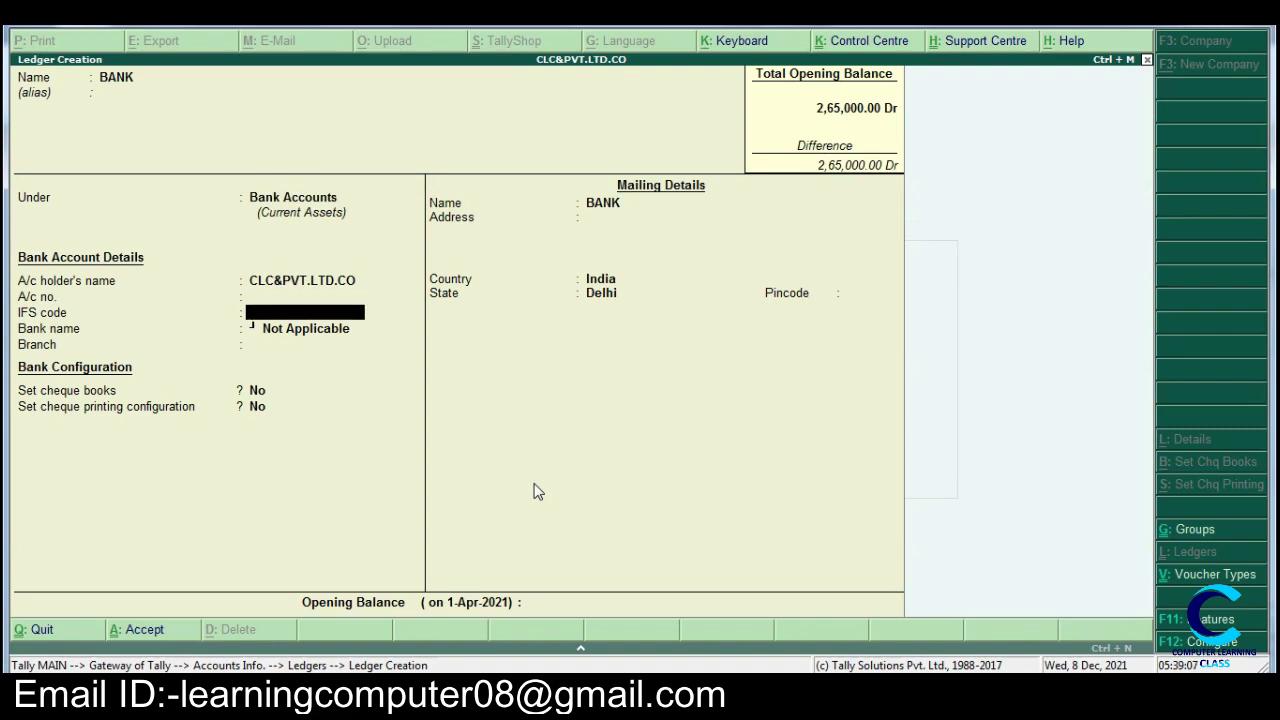
key("Return")
key("Return")
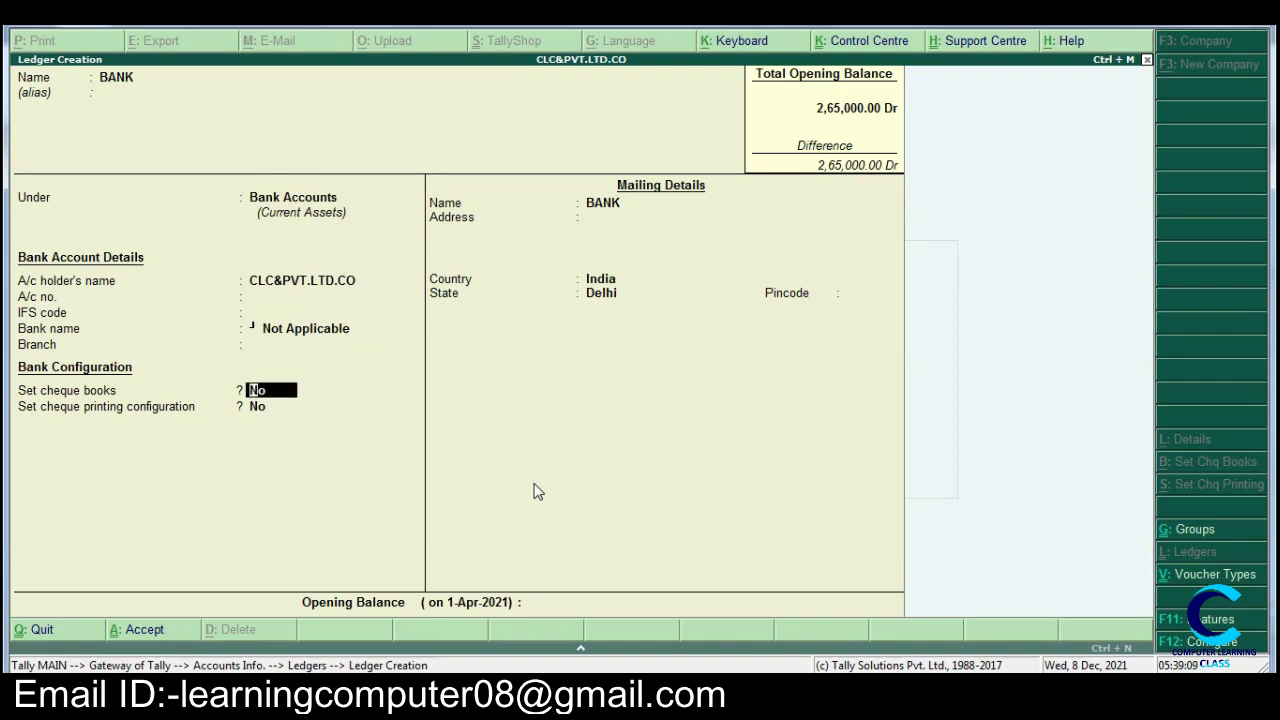
key("Return")
key("Return")
key("Return")
key("Return")
key("Return")
key("Return")
key("Return")
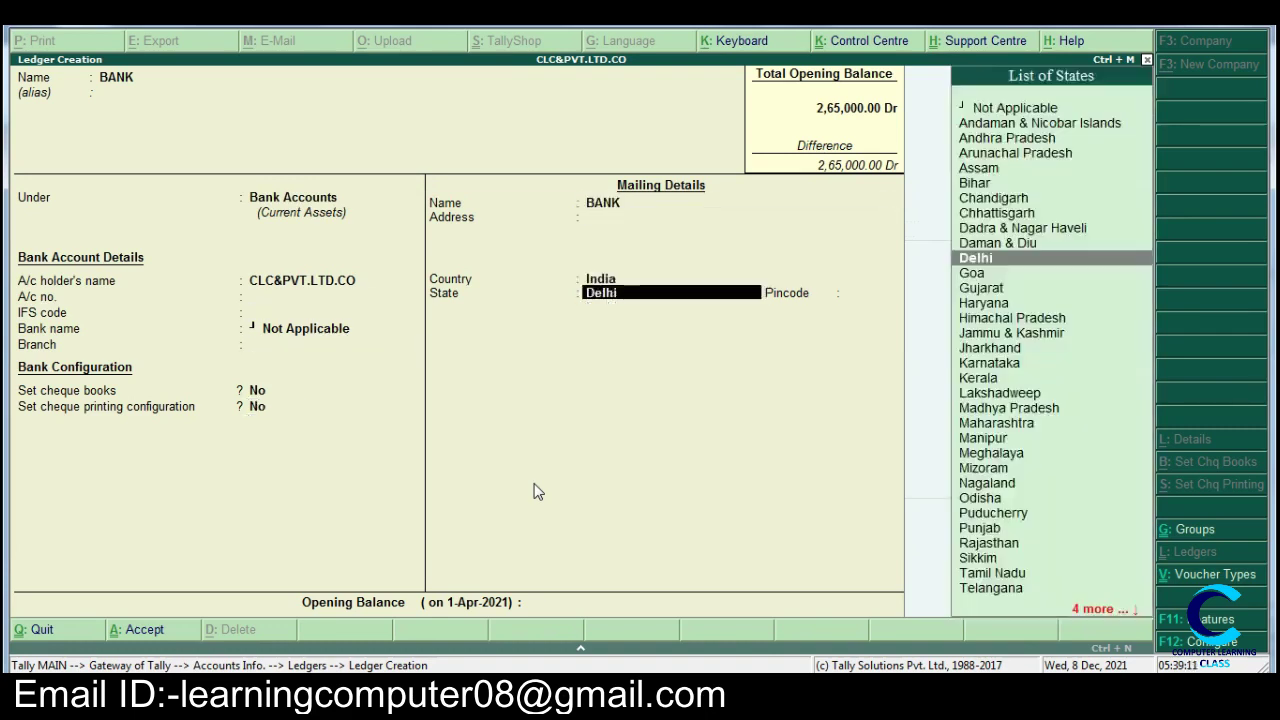
key("Return")
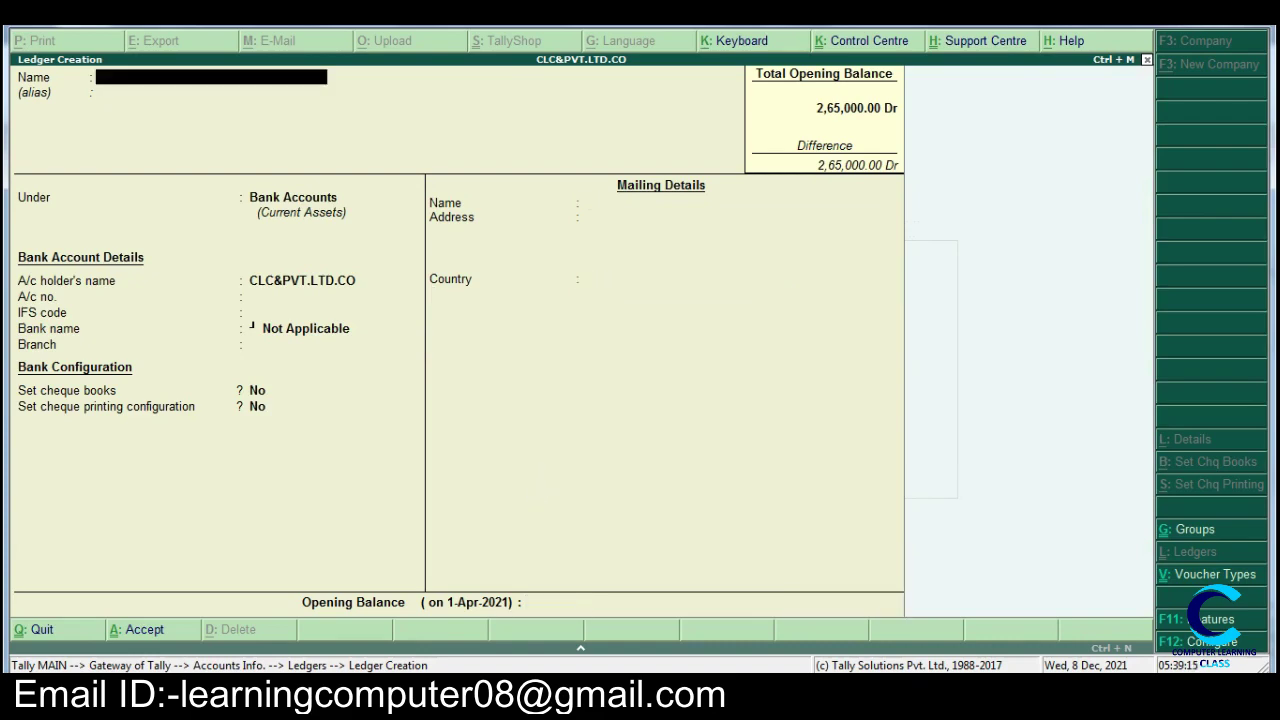
- Check the sales entries in the Word document and create a SALE ledger under Sales Accounts with inventory values affected at Yes
key("alt+Tab")
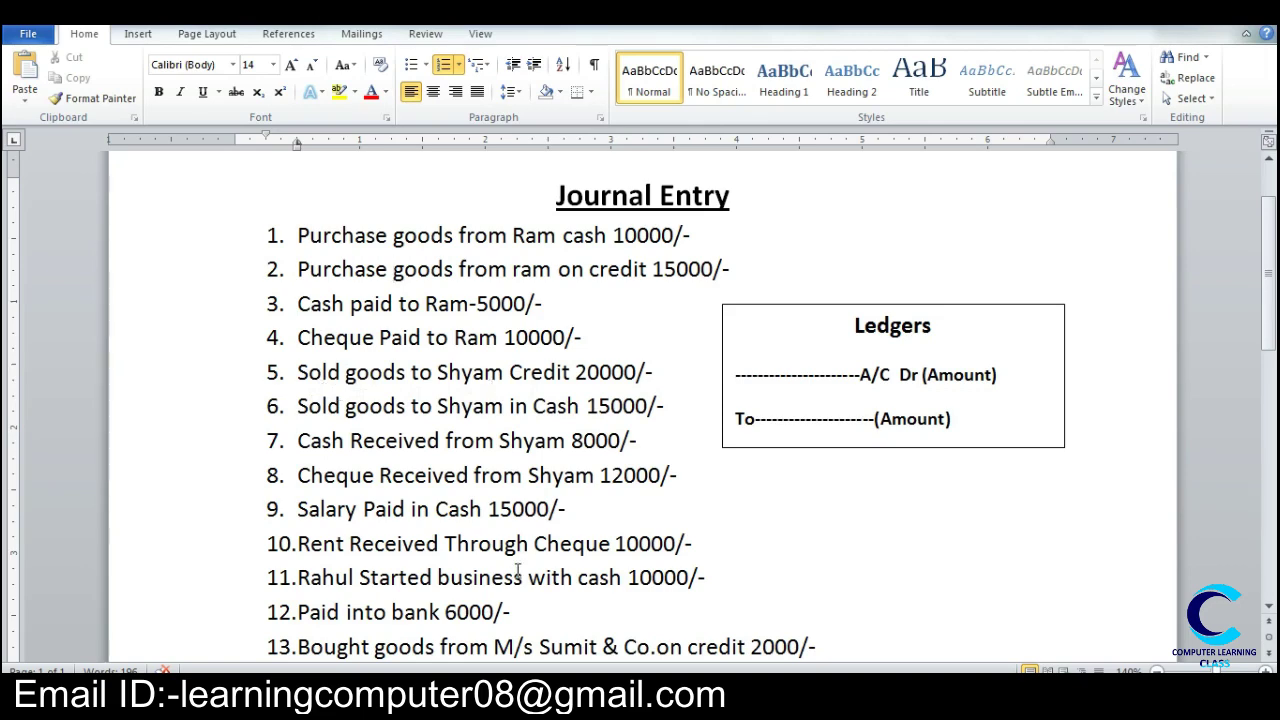
key("alt+Tab")
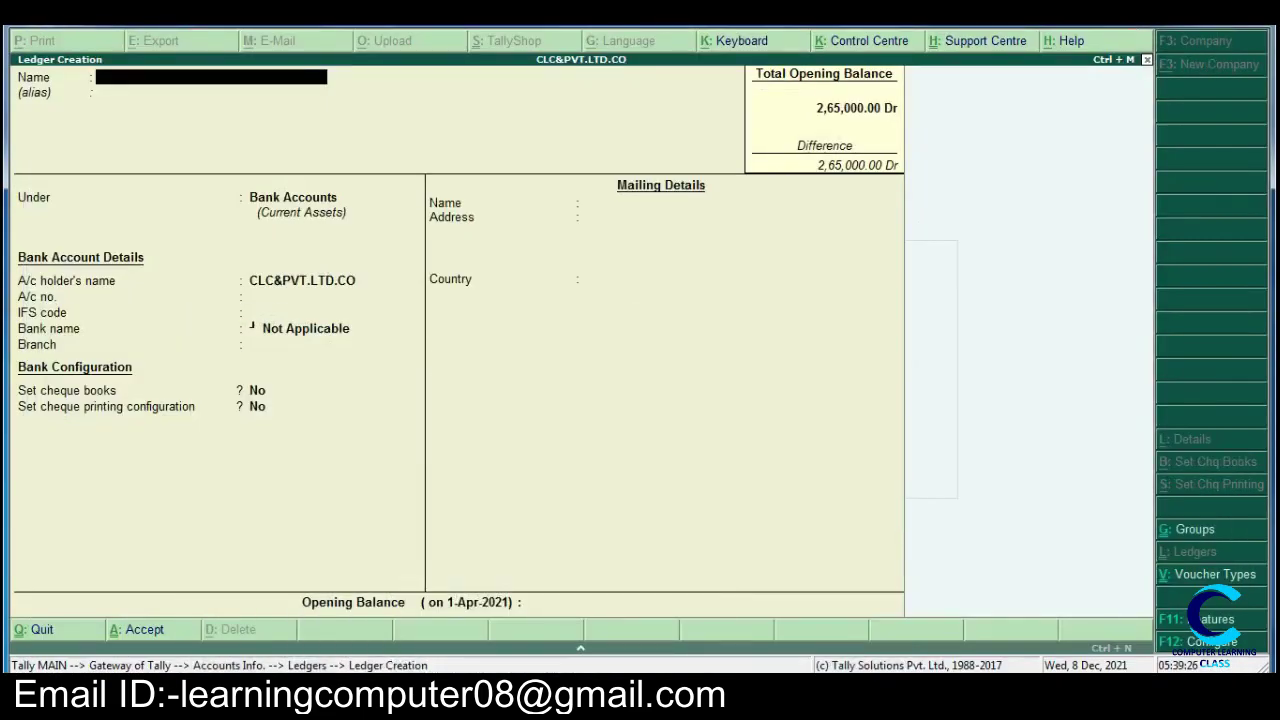
type("SALE")
key("Return")
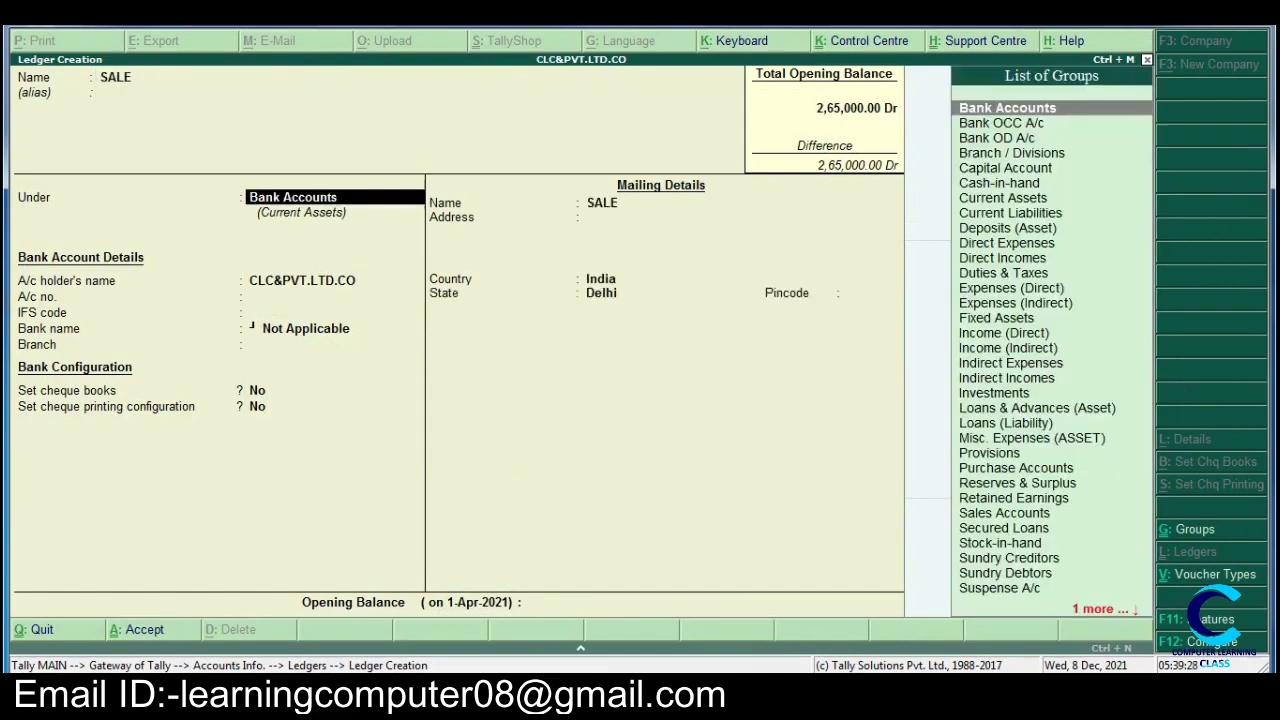
type("Sa")
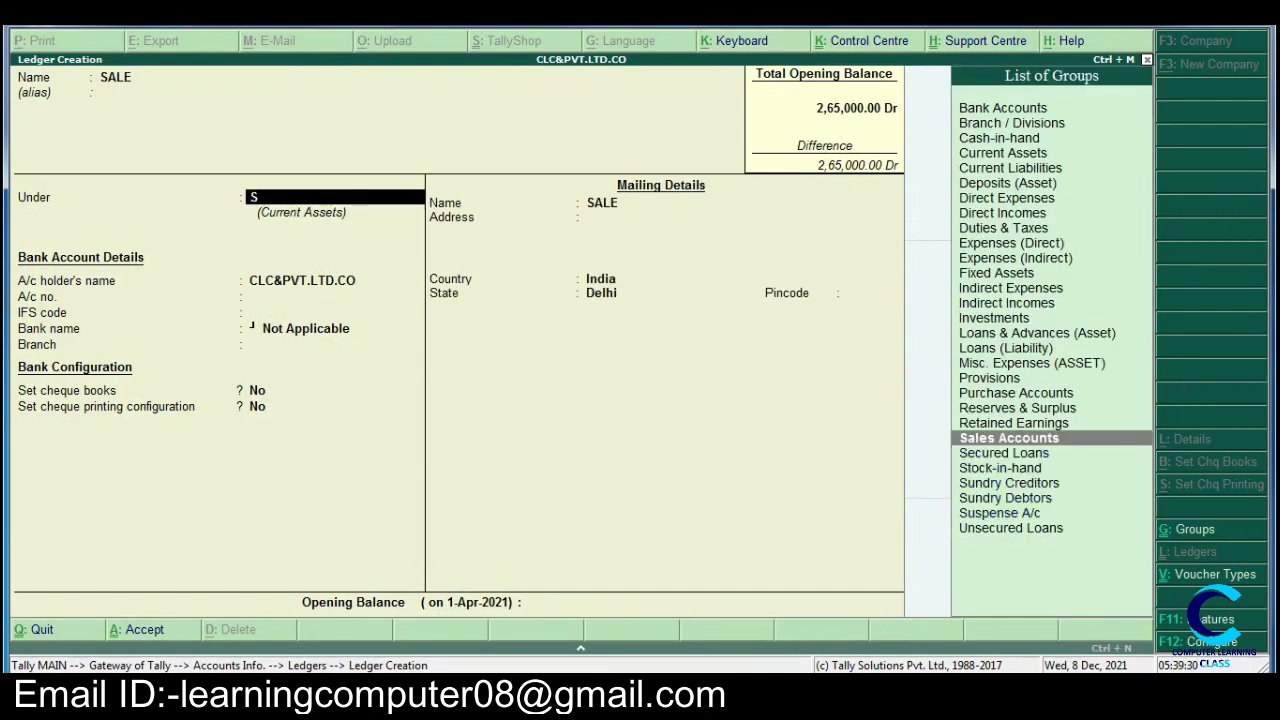
key("Return")
key("Return")
key("Return")
key("Return")
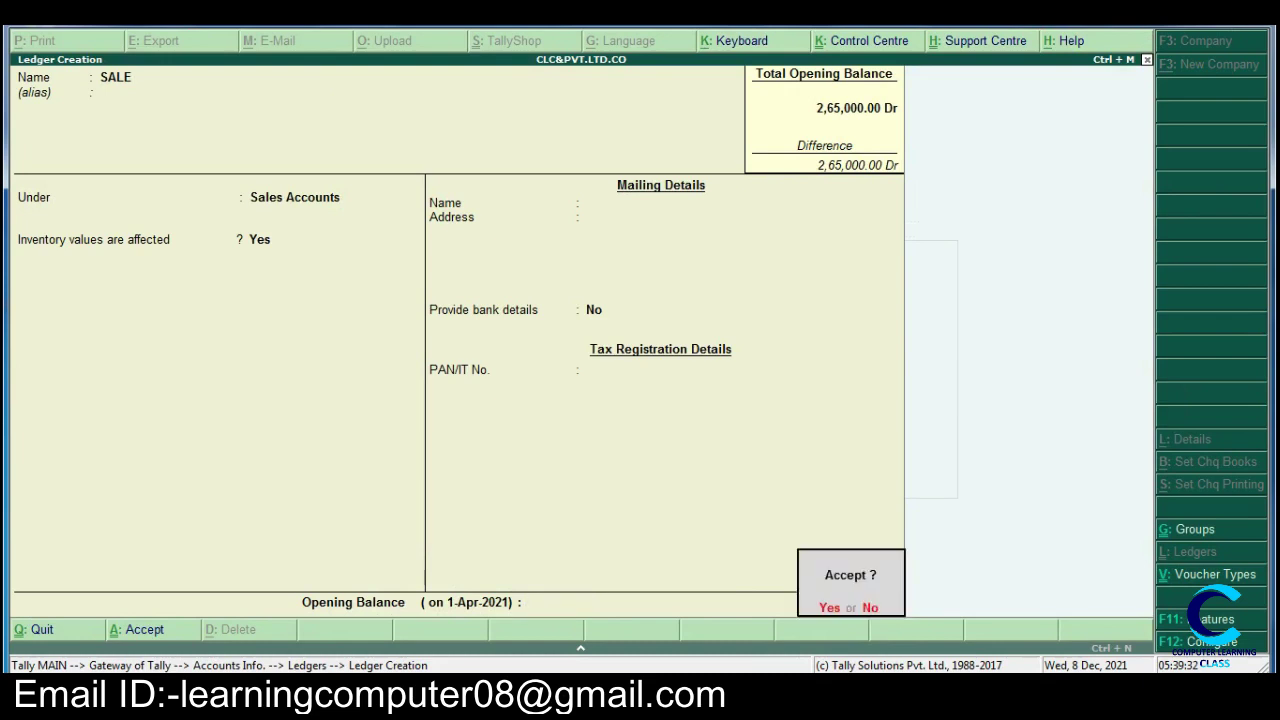
key("Return")
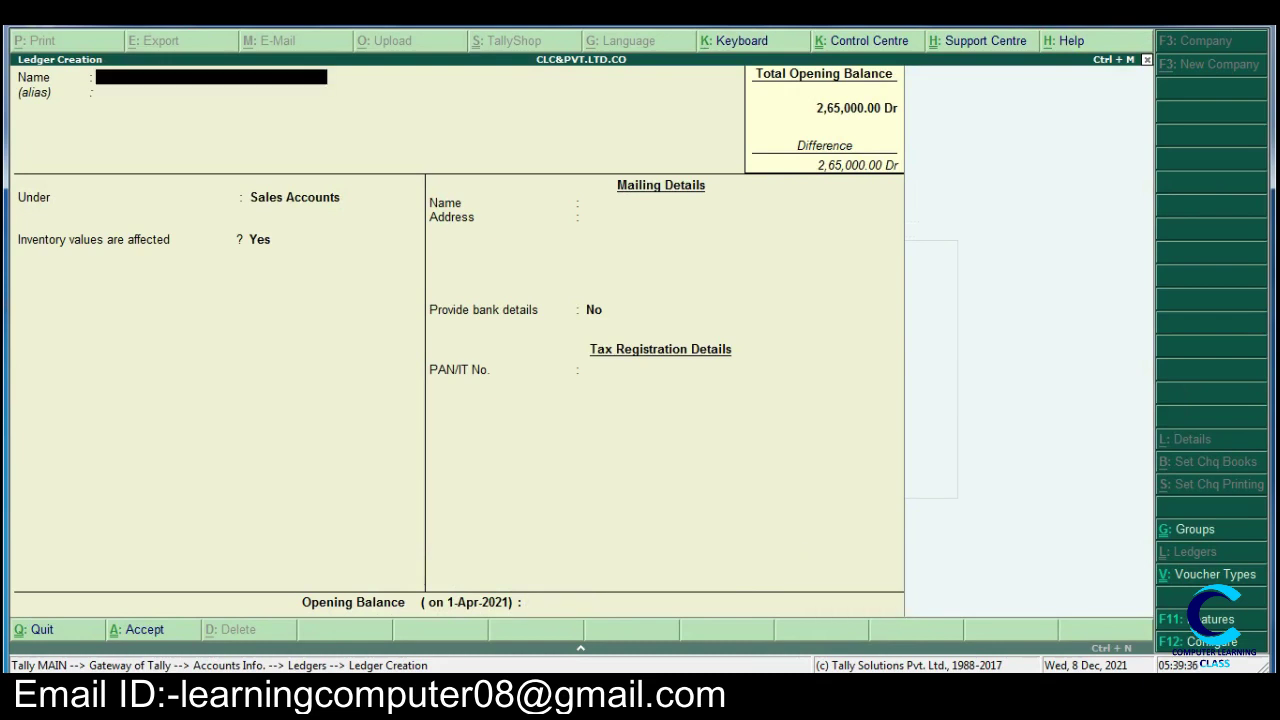
- Enter a new ledger with the name of the customer from the sales entries and place it under Sundry Debtors
type("SHYAM")
key("Return")
key("Return")
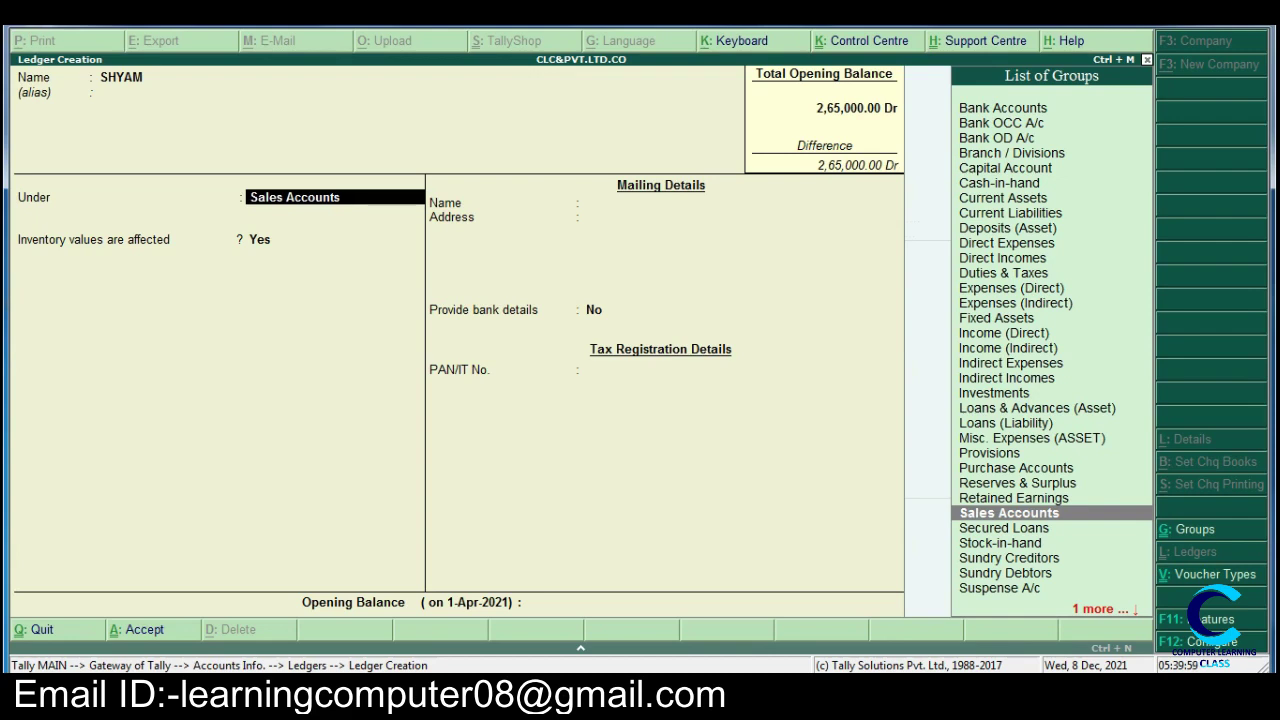
type("S")
key("Down")
key("Down")
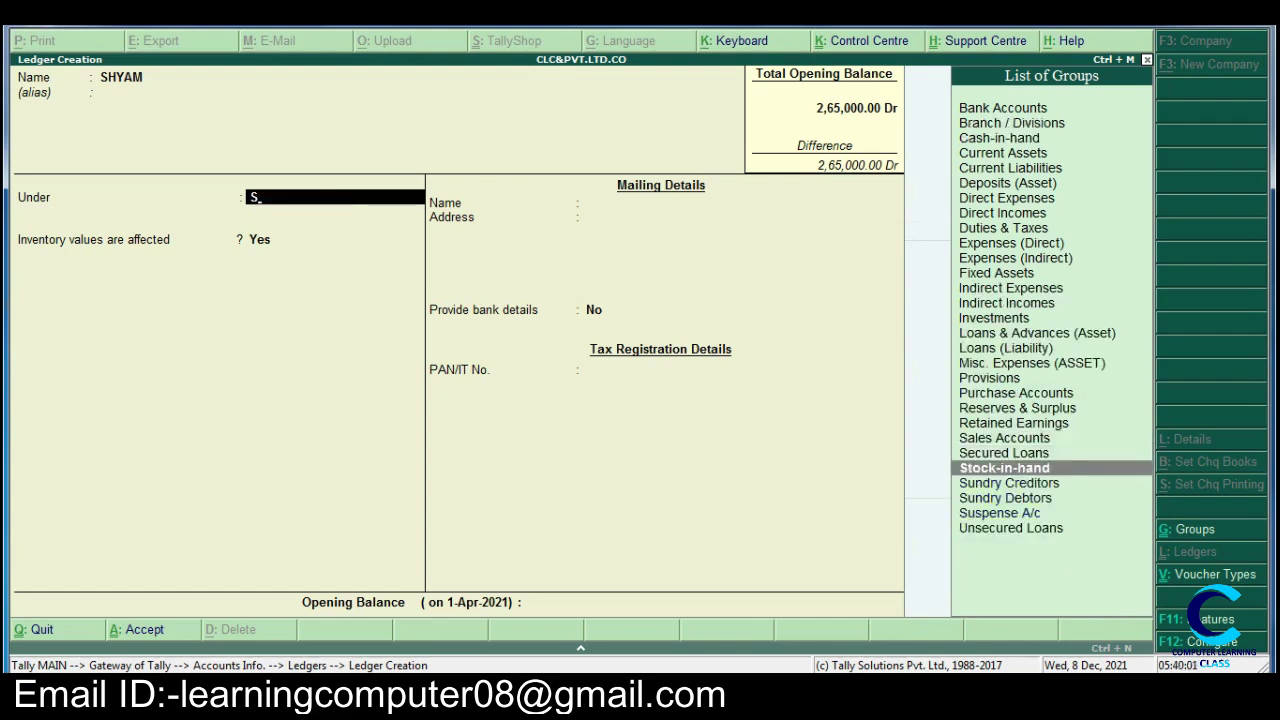
key("Down")
key("Down")
key("Return")
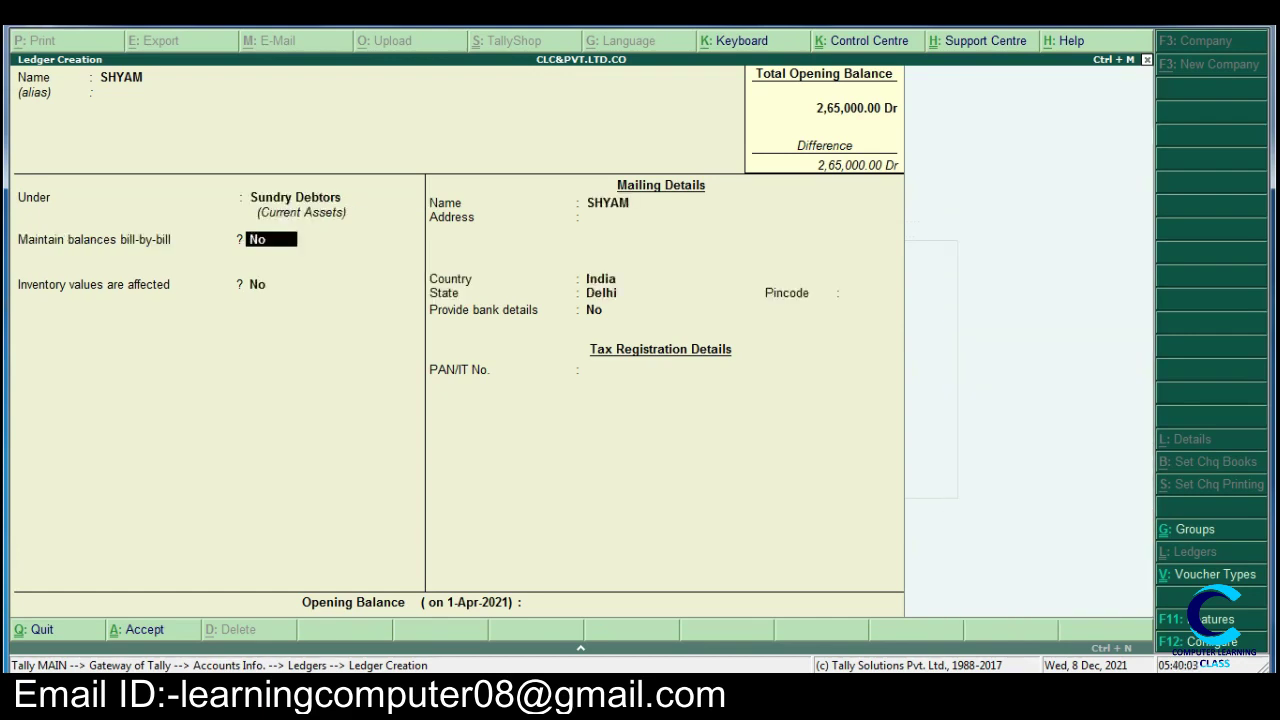
- Save the customer's ledger, keeping bill-by-bill balances and inventory values at No and the default mailing details
key("Return")
key("Return")
key("Return")
key("Return")
key("Return")
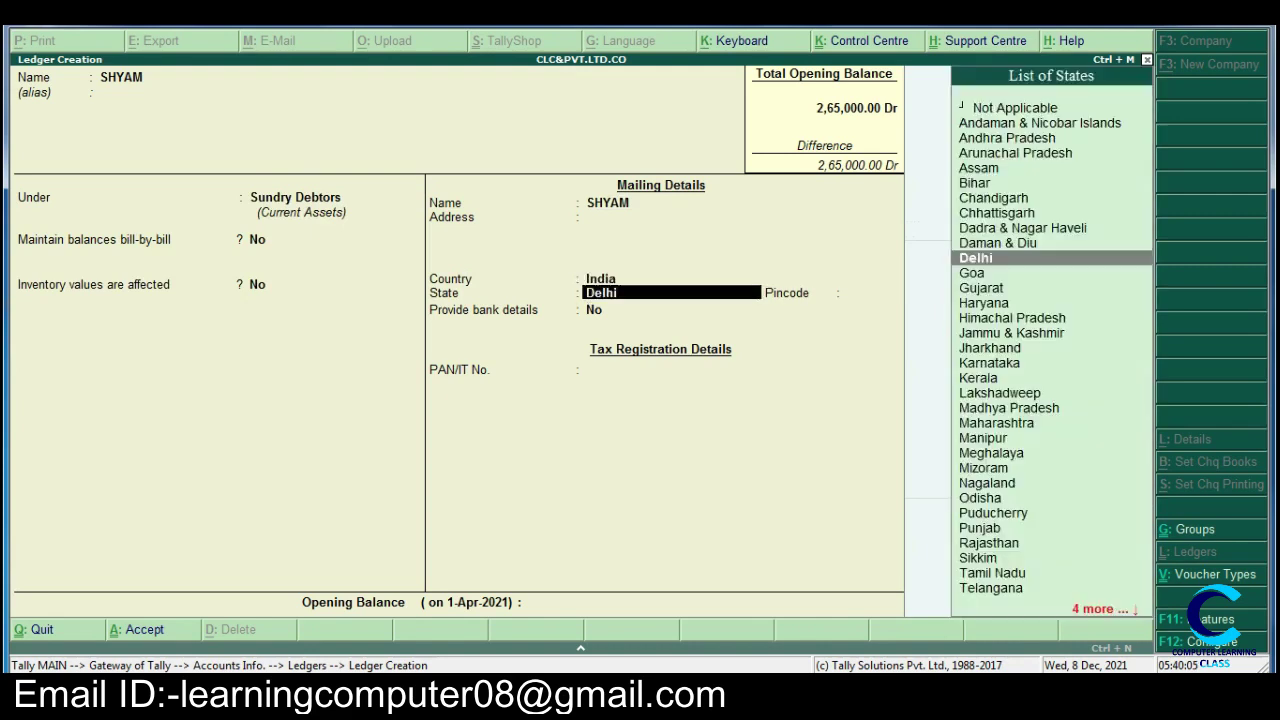
key("Return")
key("Return")
key("Return")
key("Return")
key("Escape")
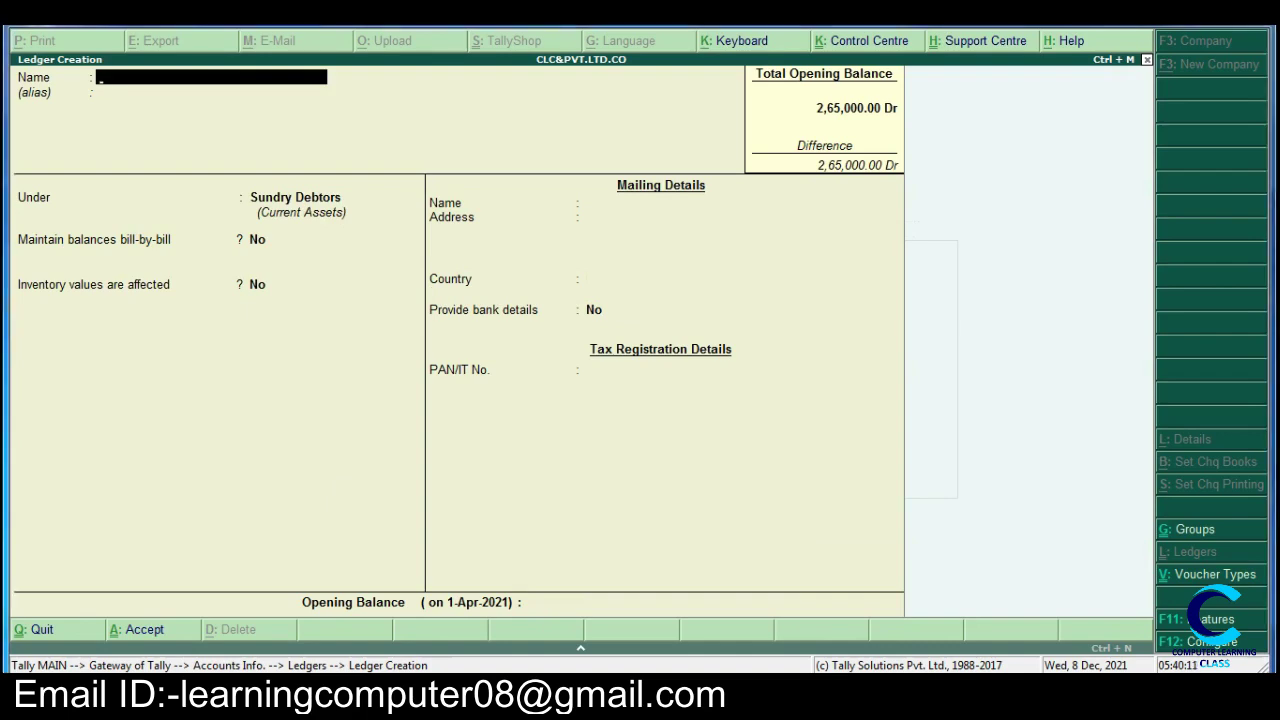
- Check the salary entry in the Word document and create a SALARY ledger under Indirect Expenses with inventory values at No
key("alt+Tab")
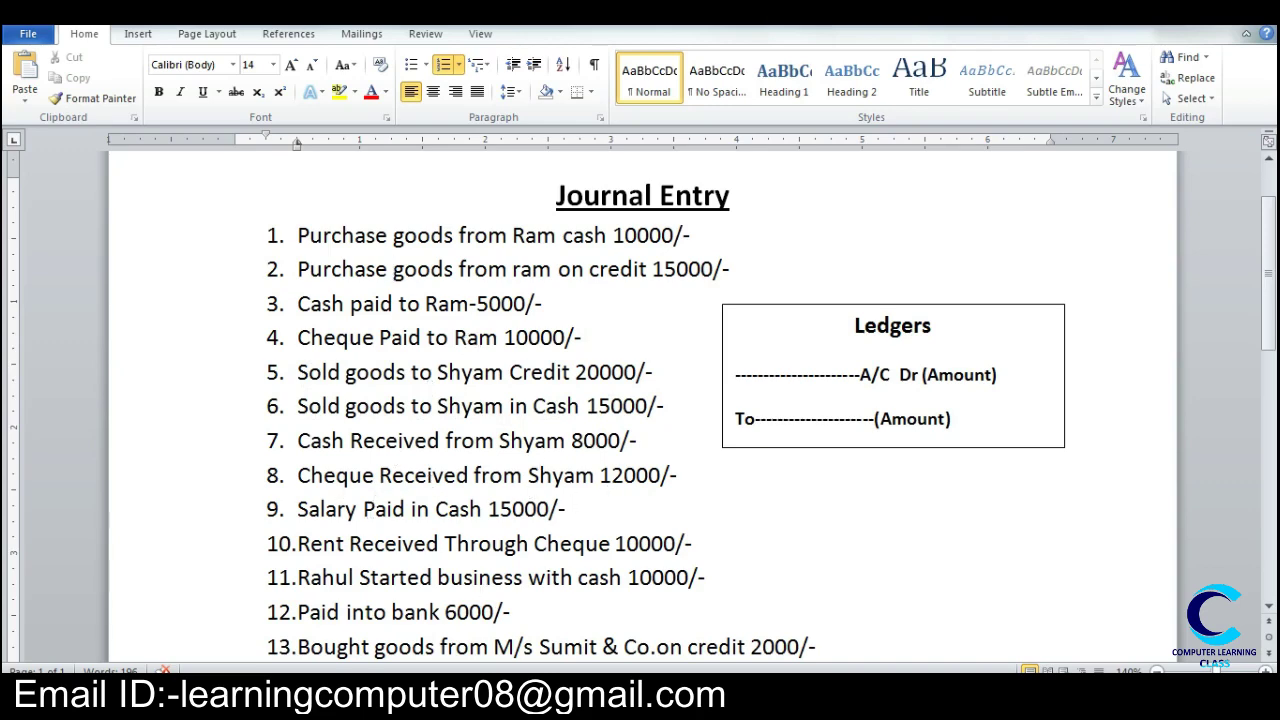
key("alt+Tab")
type("SALARY")
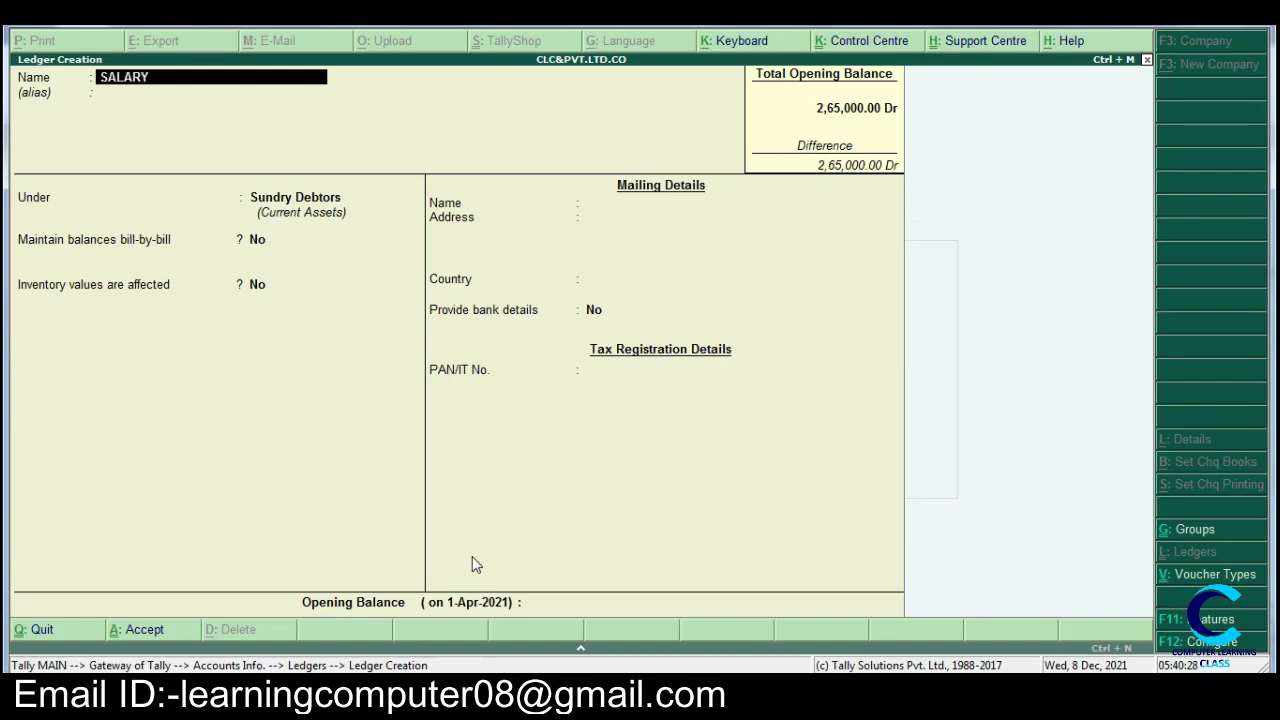
key("Return")
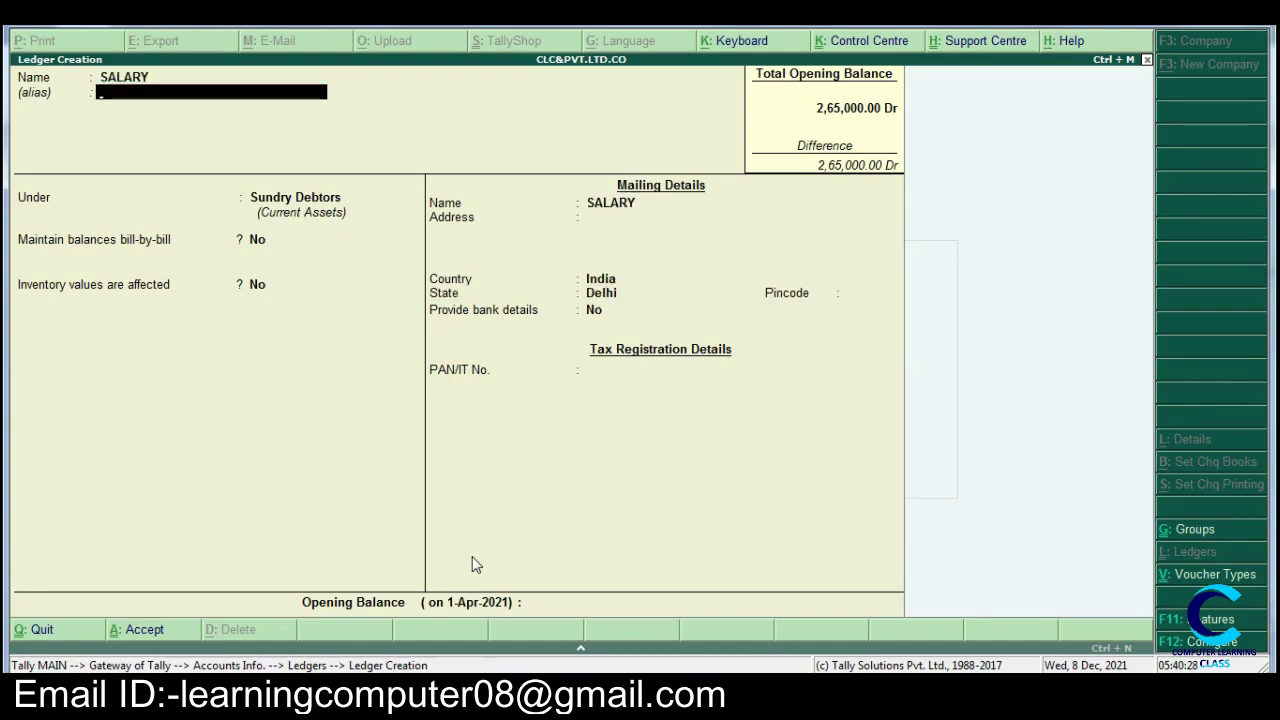
key("Return")
type("I")
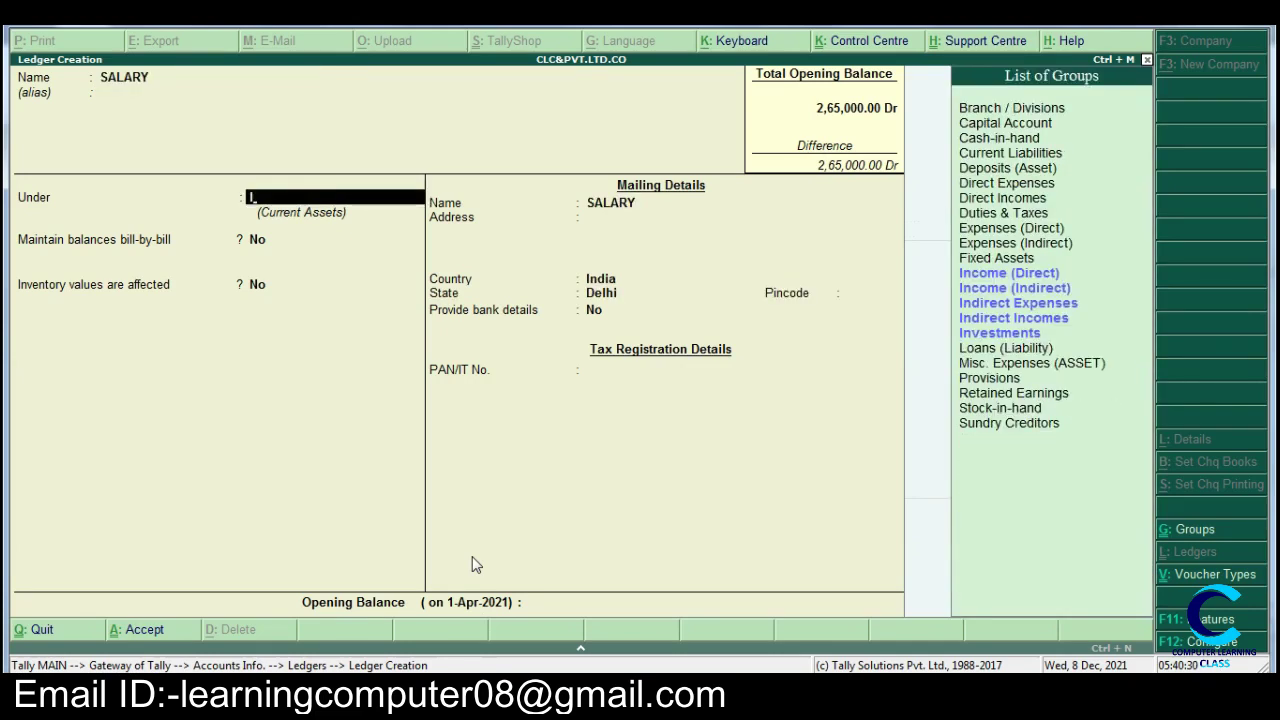
key("Down")
key("Down")
key("Down")
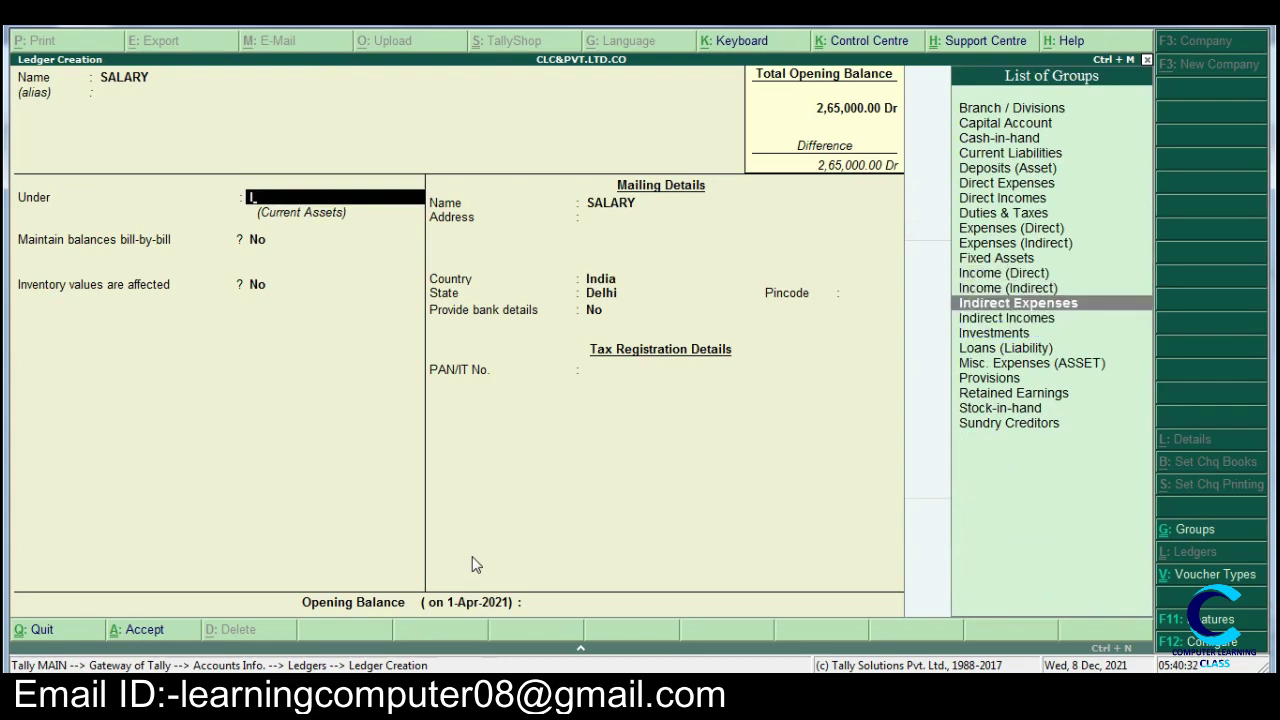
key("Return")
key("Return")
key("Return")
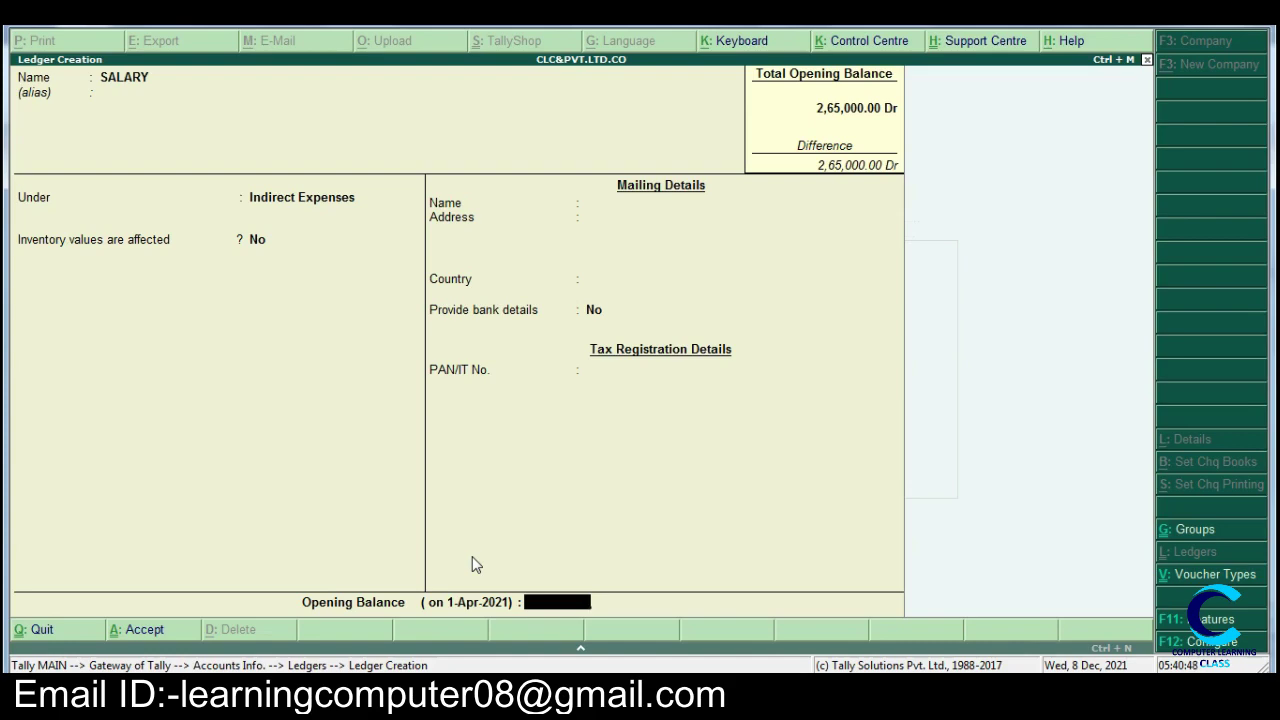
key("Return")
key("Return")
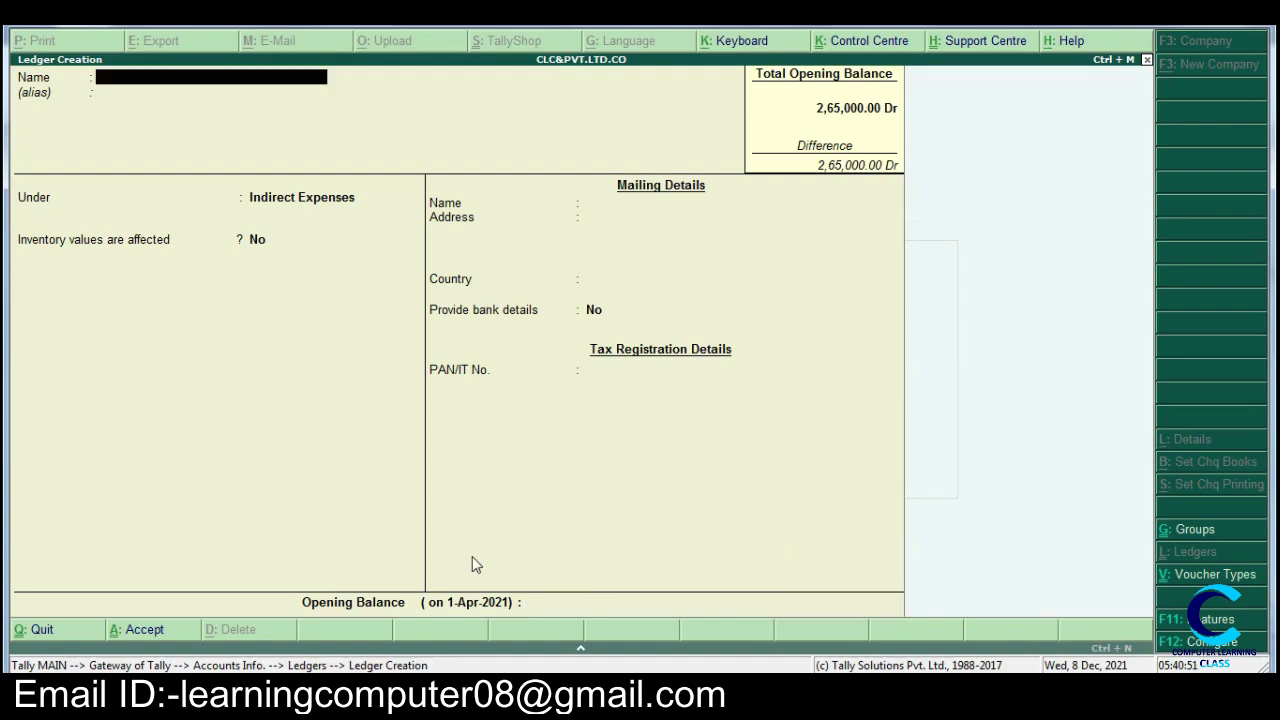
- Create a ledger named RENT REC under Indirect Incomes for the rent received, with inventory values at No
key("alt+Tab")
type("RENT REC")
key("Return")
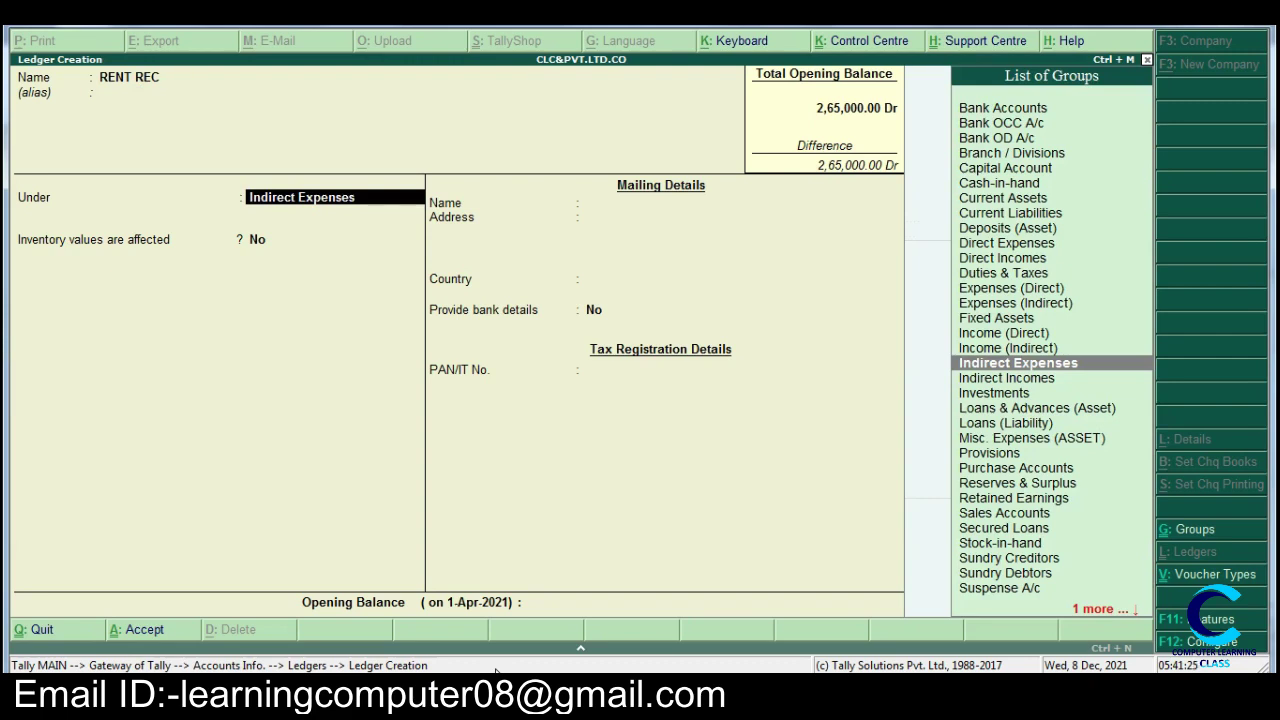
type("I")
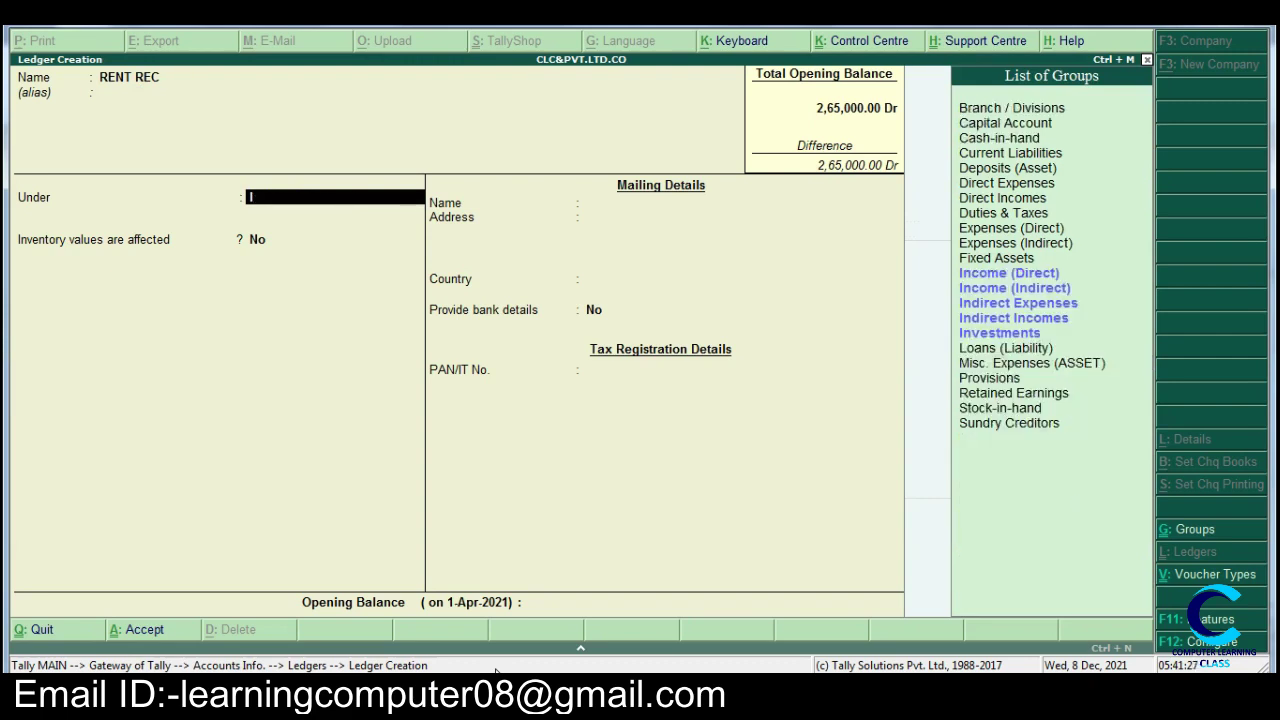
key("Down")
key("Down")
key("Down")
key("Down")
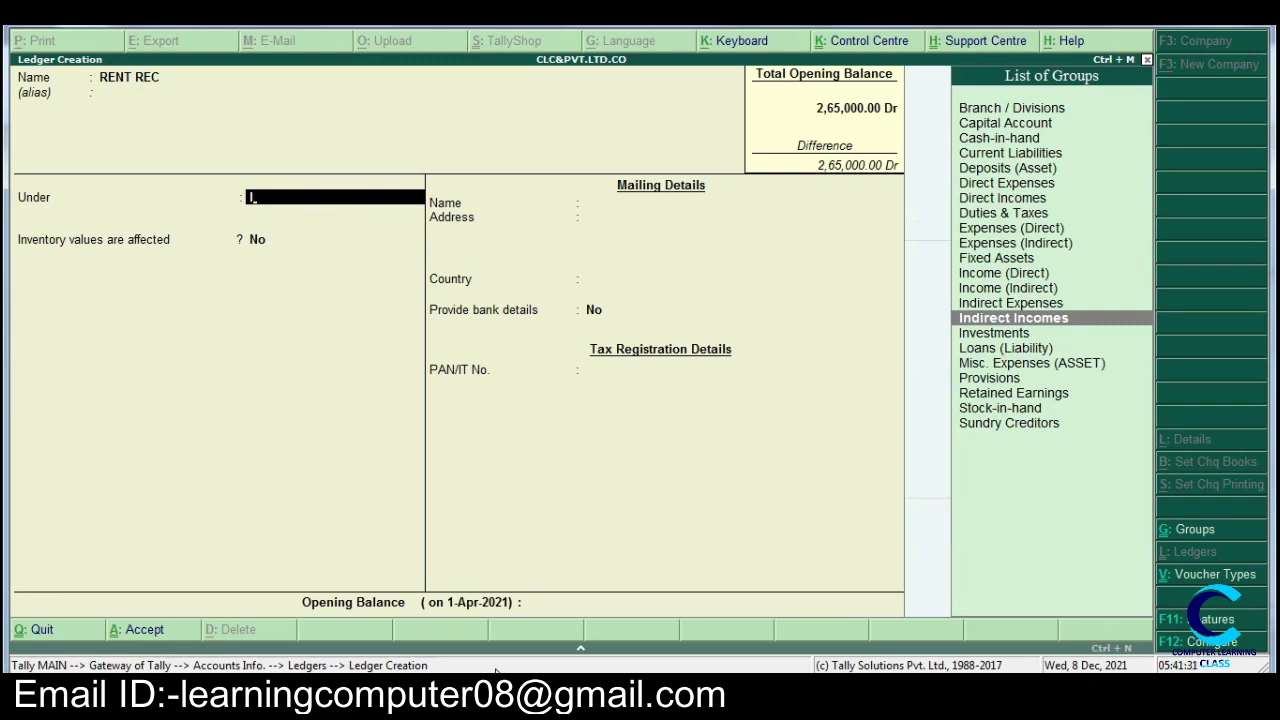
key("Return")
key("Return")
key("Return")
key("Return")
key("Return")
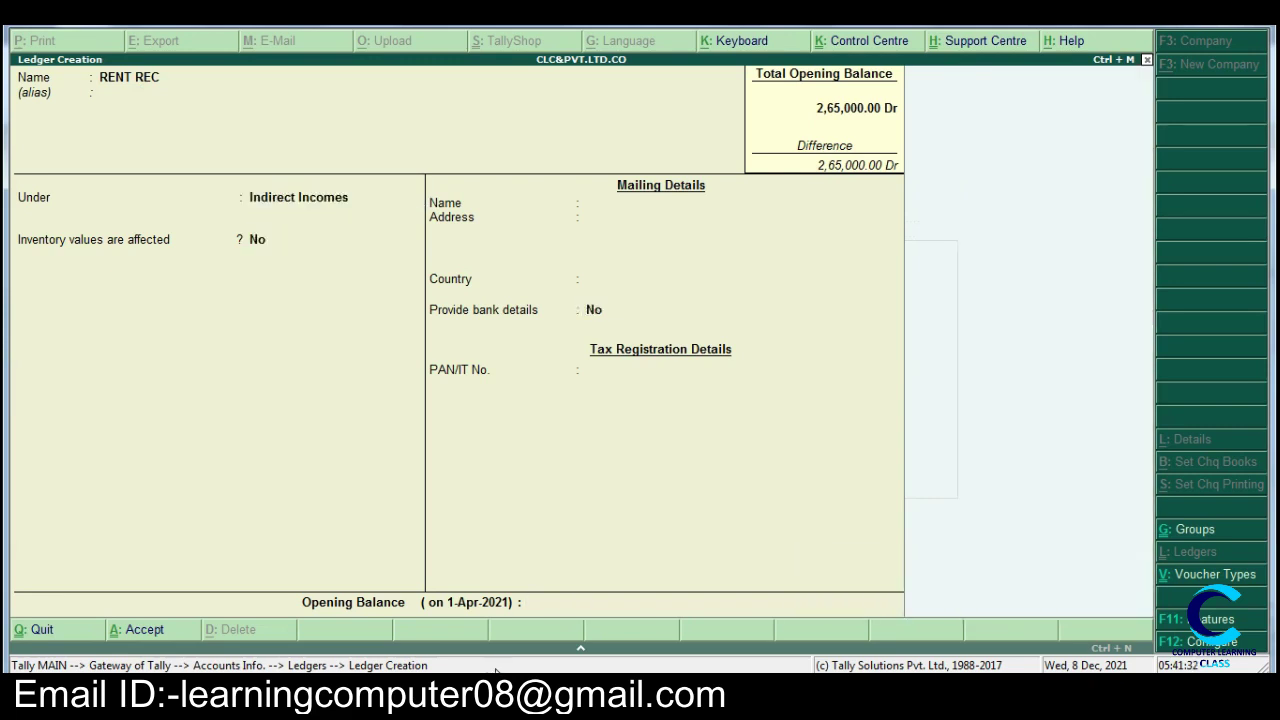
- Create a ledger named RENT under Indirect Expenses, with inventory values at No
type("REN")
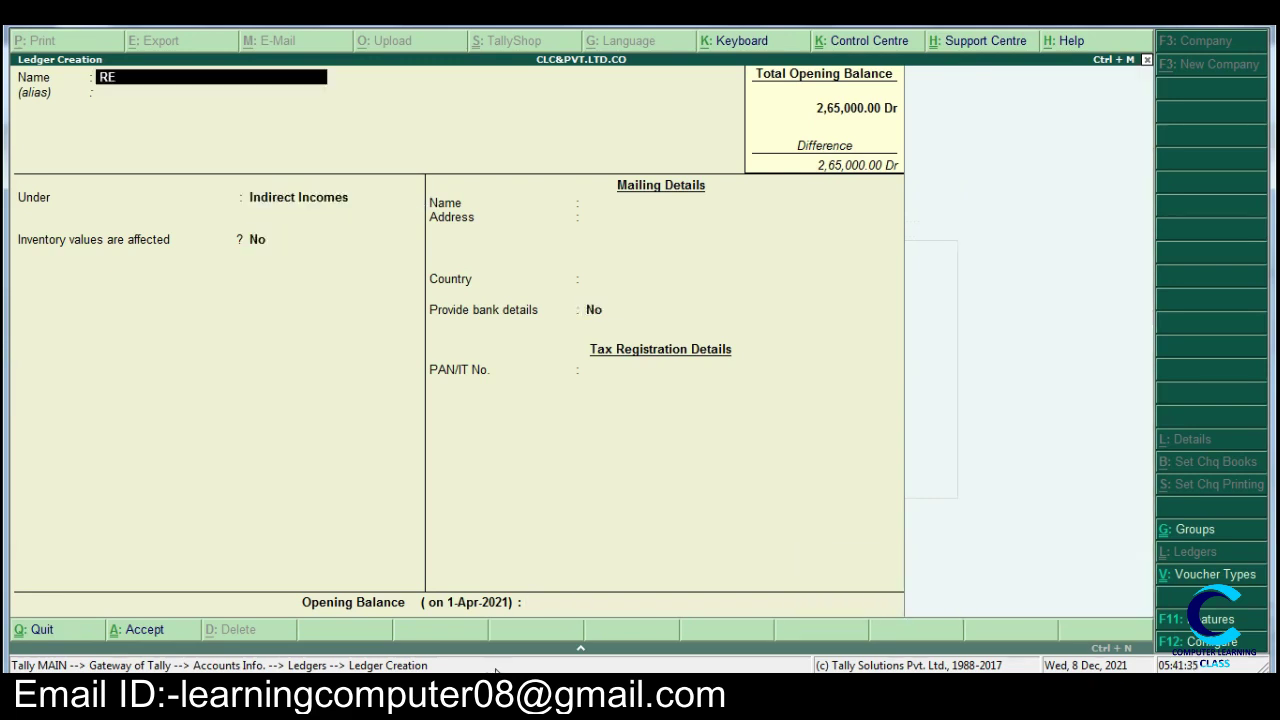
key("Return")
key("Return")
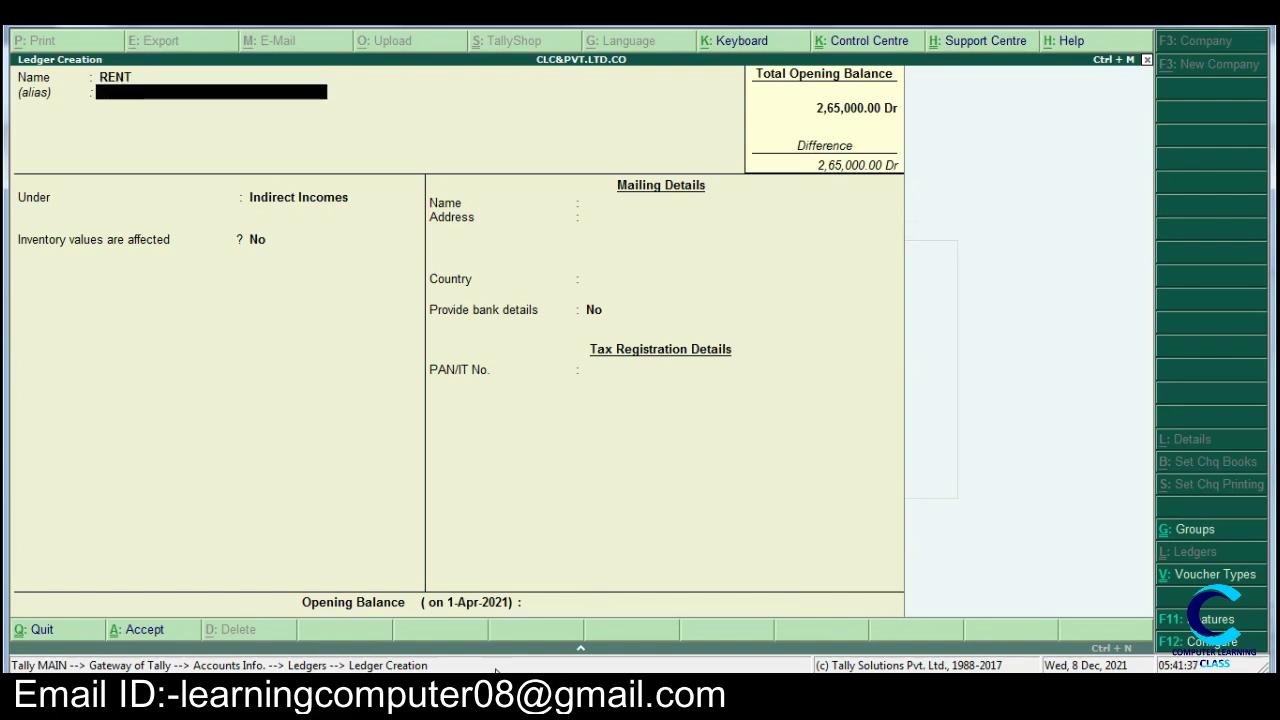
type("I")
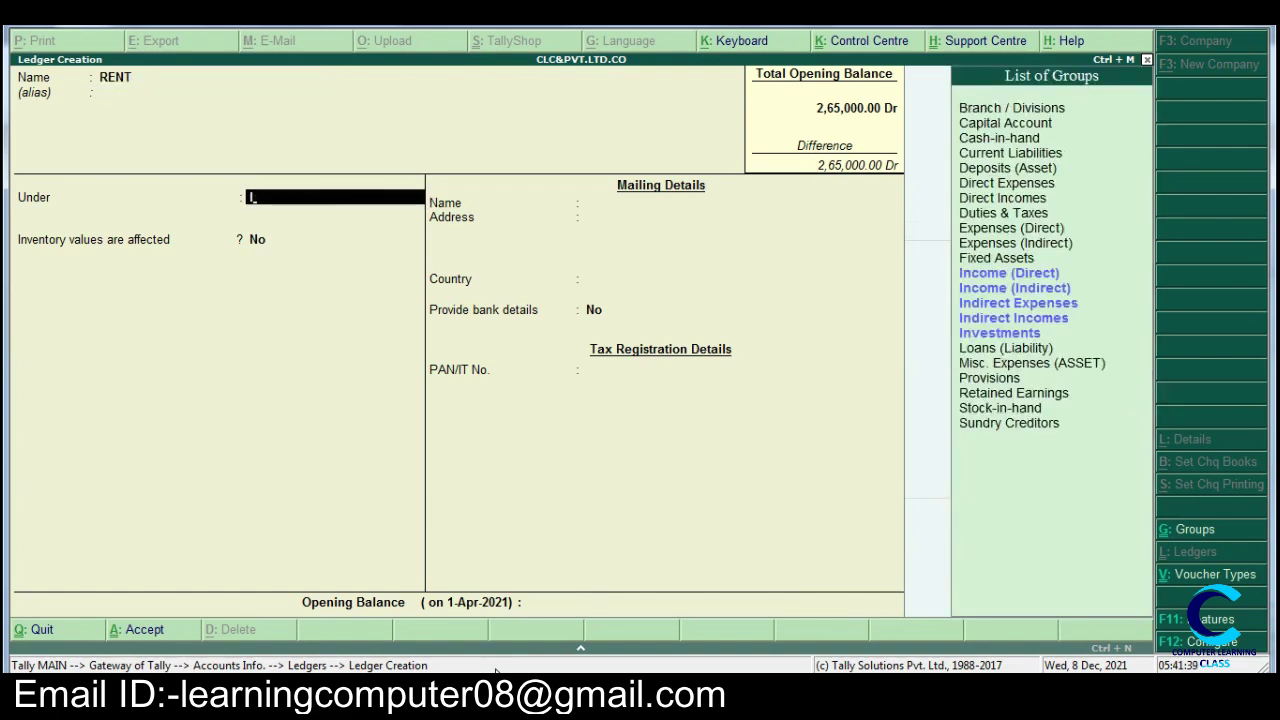
key("Down")
key("Down")
key("Down")
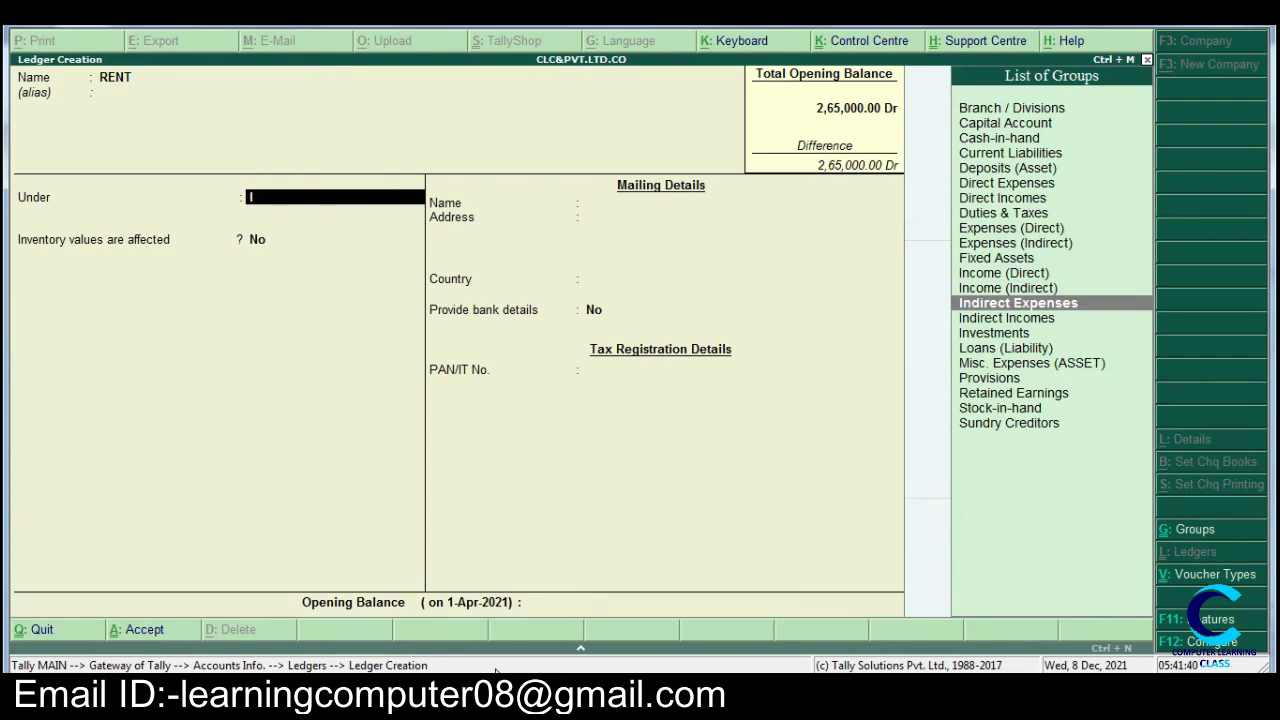
key("Down")
key("Up")
key("Return")
key("Return")
key("Return")
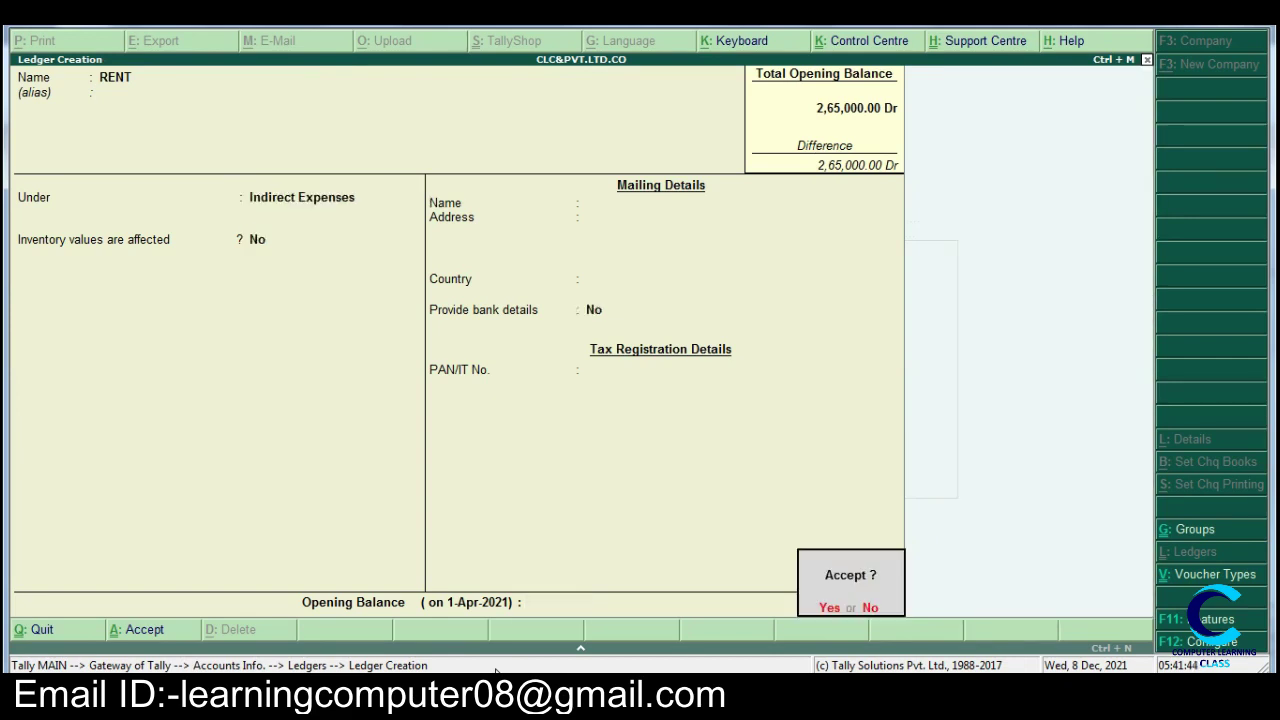
key("Return")
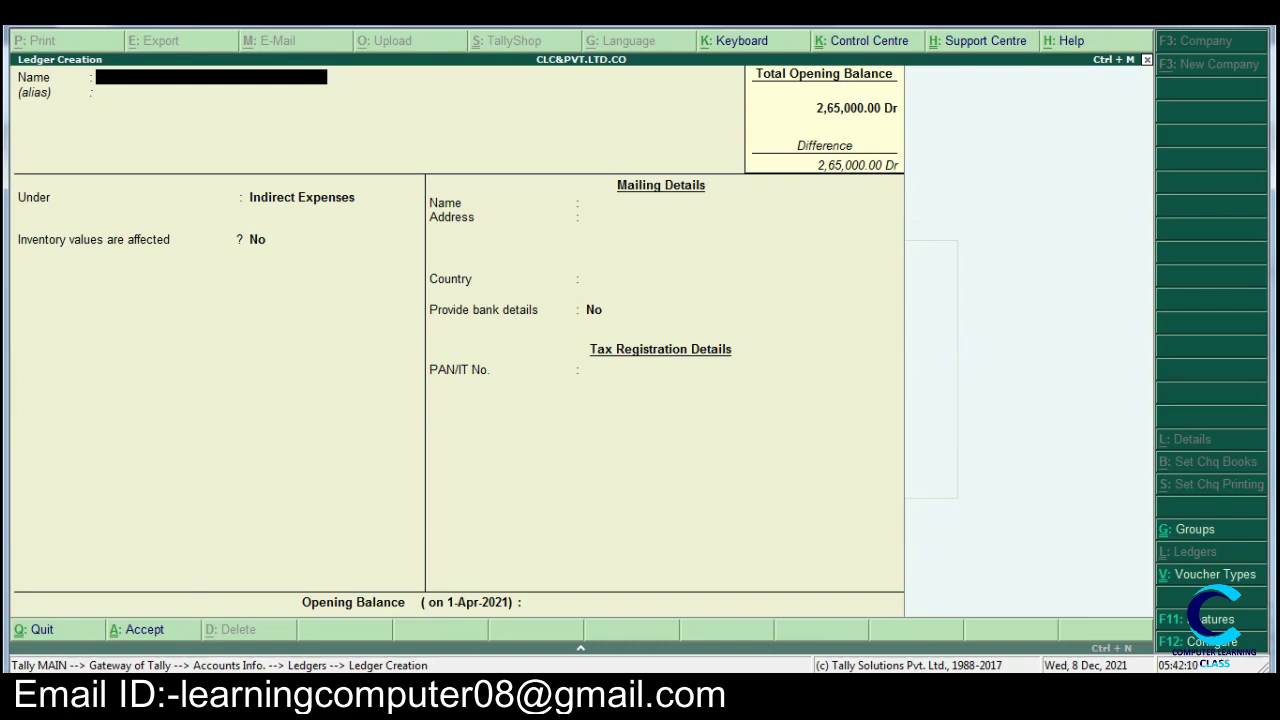
- Check the business-start entry in the Word document and enter a Tally ledger named CAPITAL under Capital Account
key("alt+Tab")
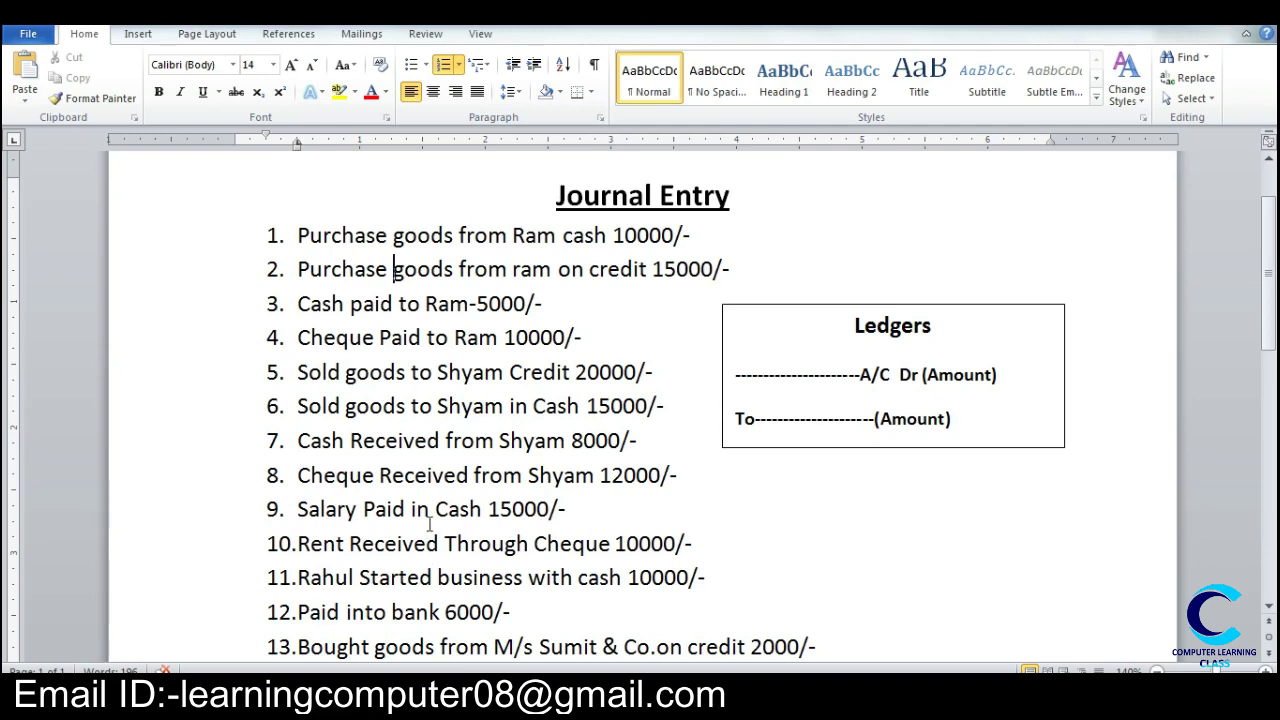
scroll(430, 522, "down", 1)
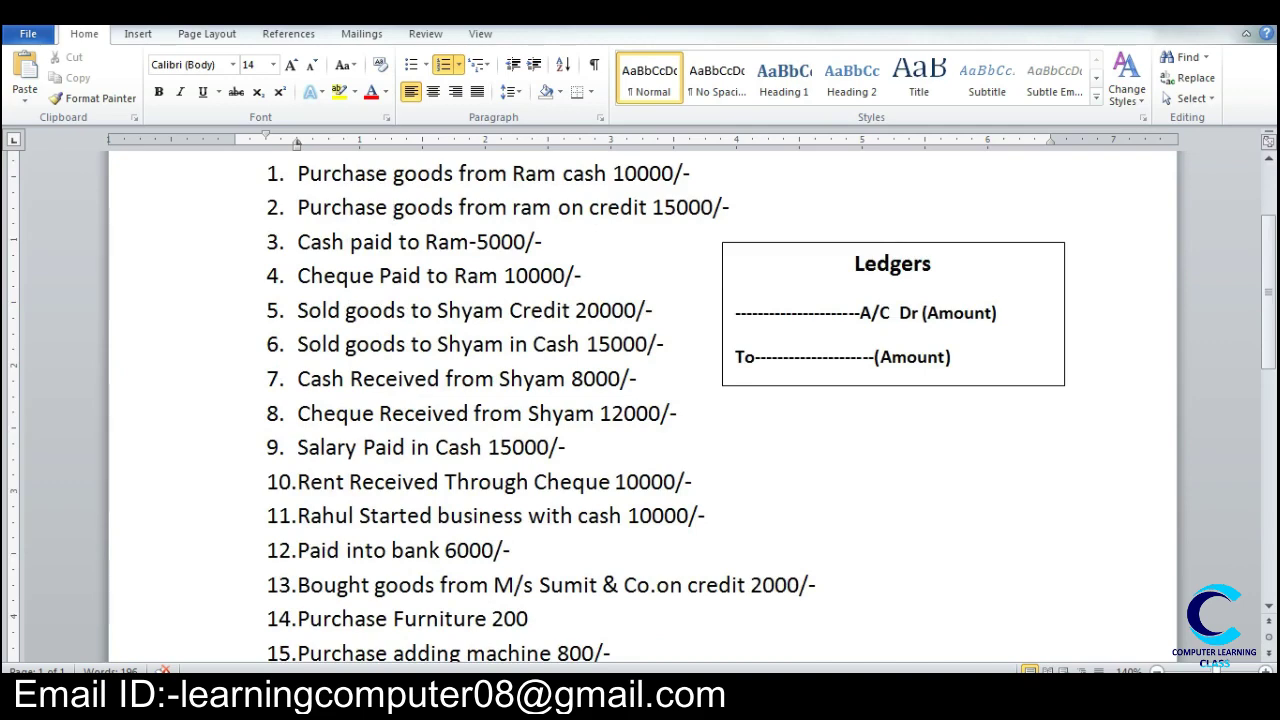
left_click(491, 692)
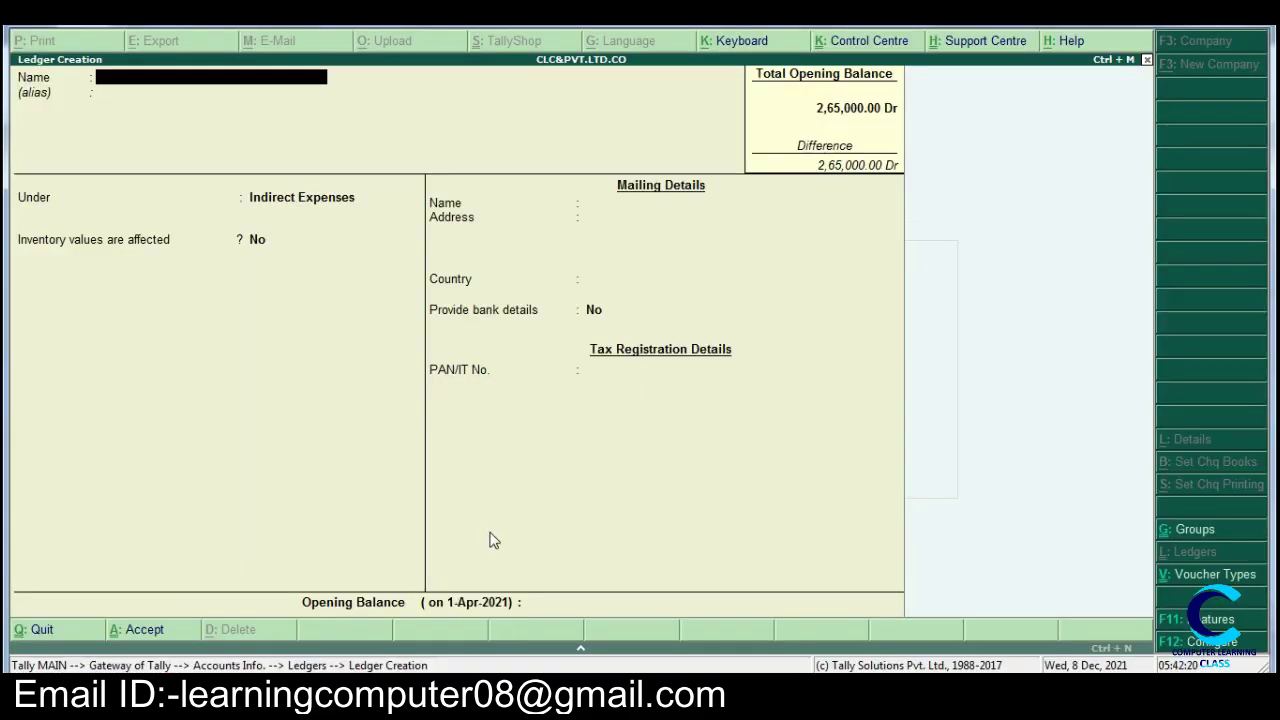
type("CAPITA")
key("Return")
key("Return")
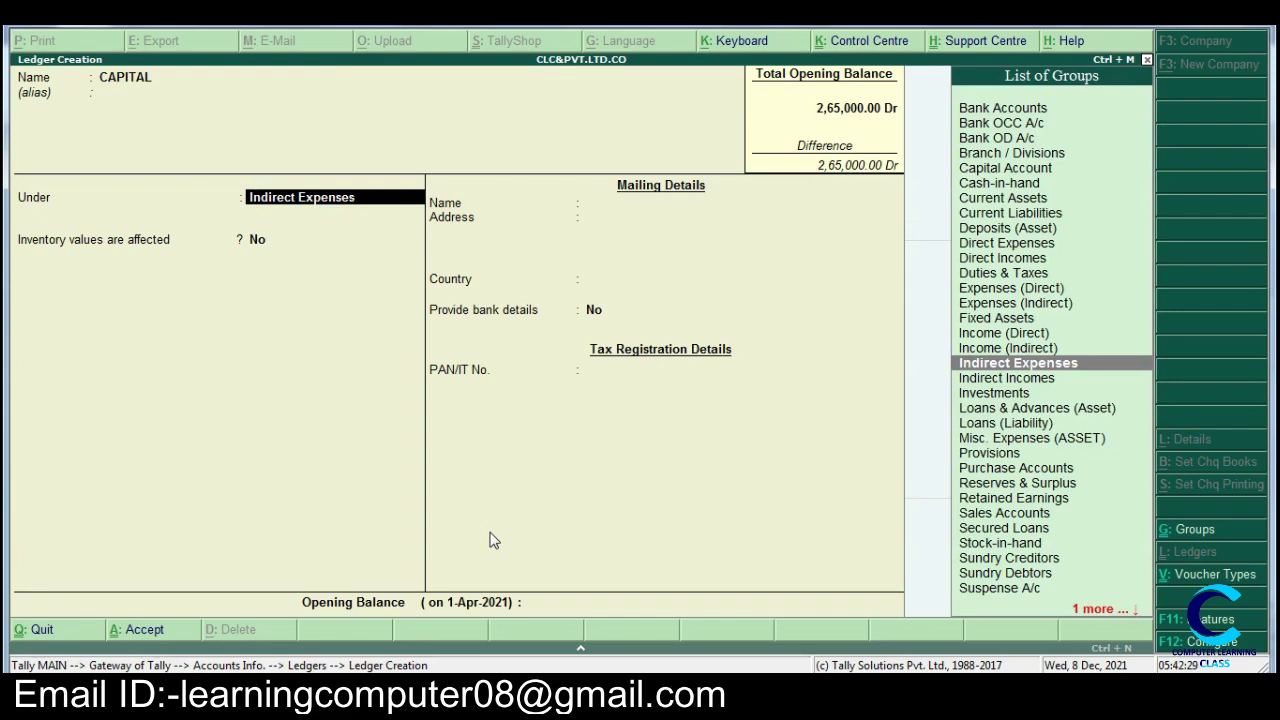
type("C")
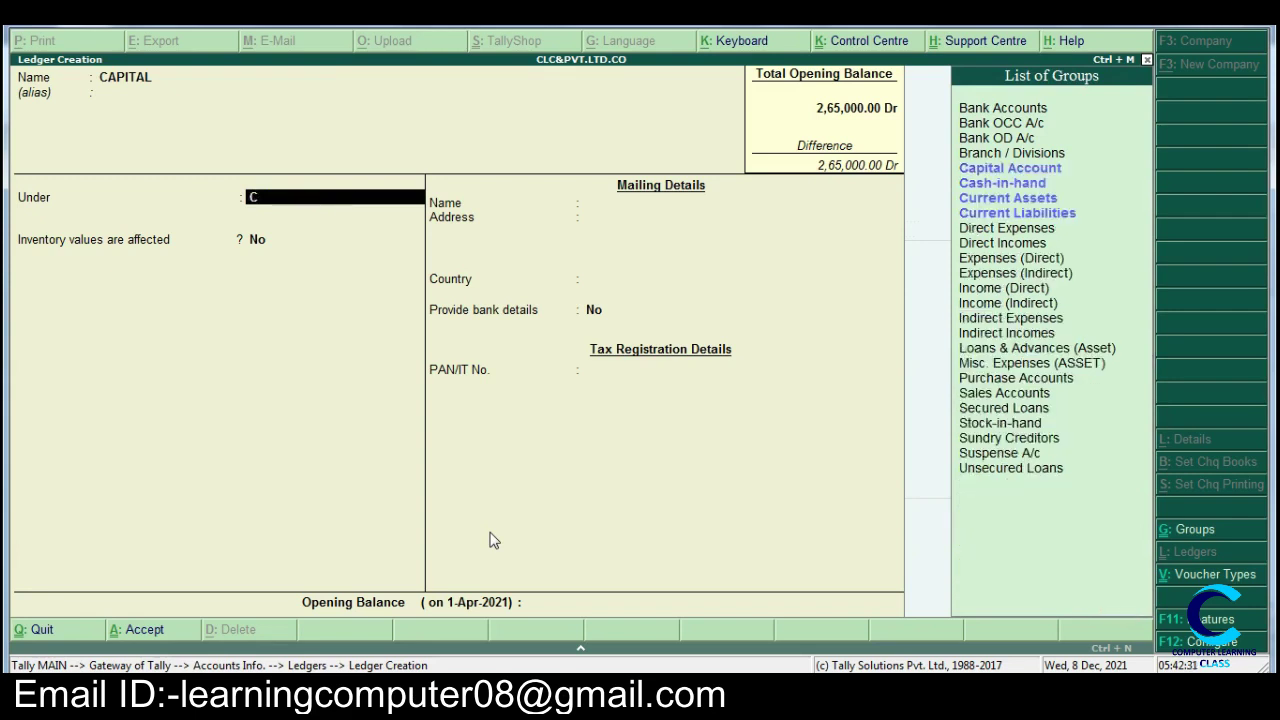
key("Return")
- Save the CAPITAL ledger with inventory values and bank details at No, country India and state Delhi
key("Return")
key("Return")
key("Return")
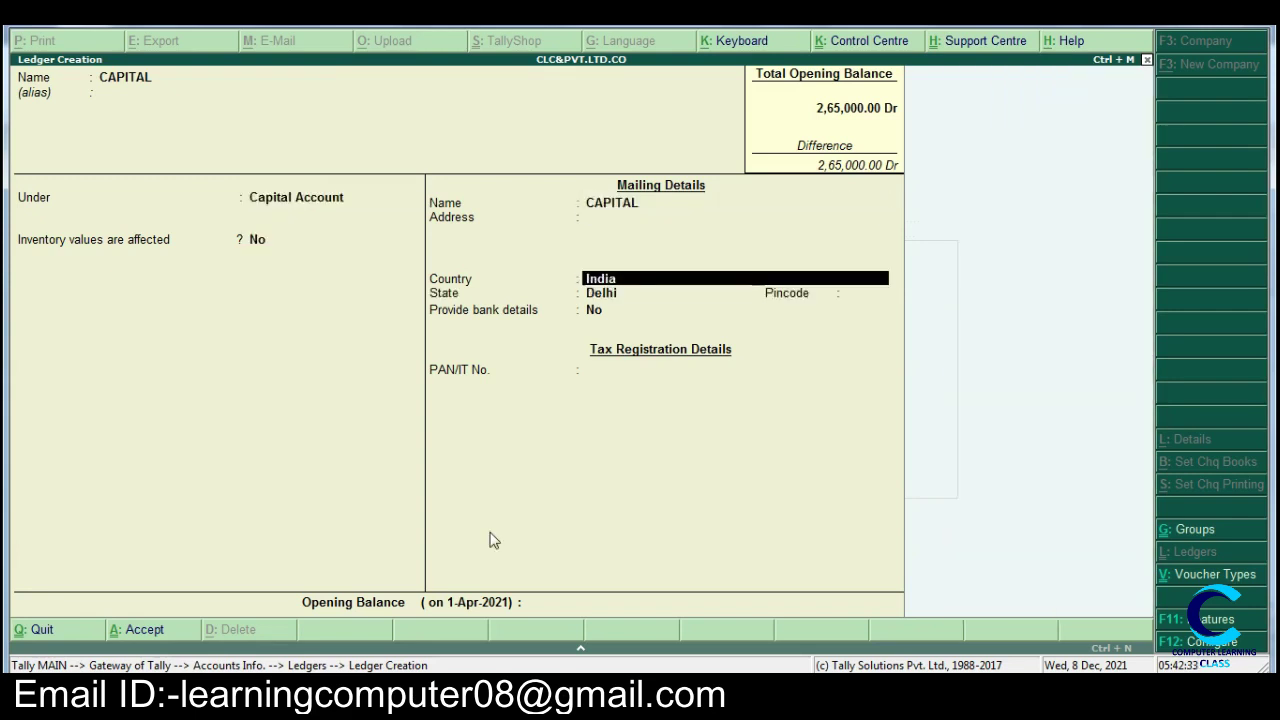
key("Return")
key("Return")
key("Return")
key("Return")
key("Return")
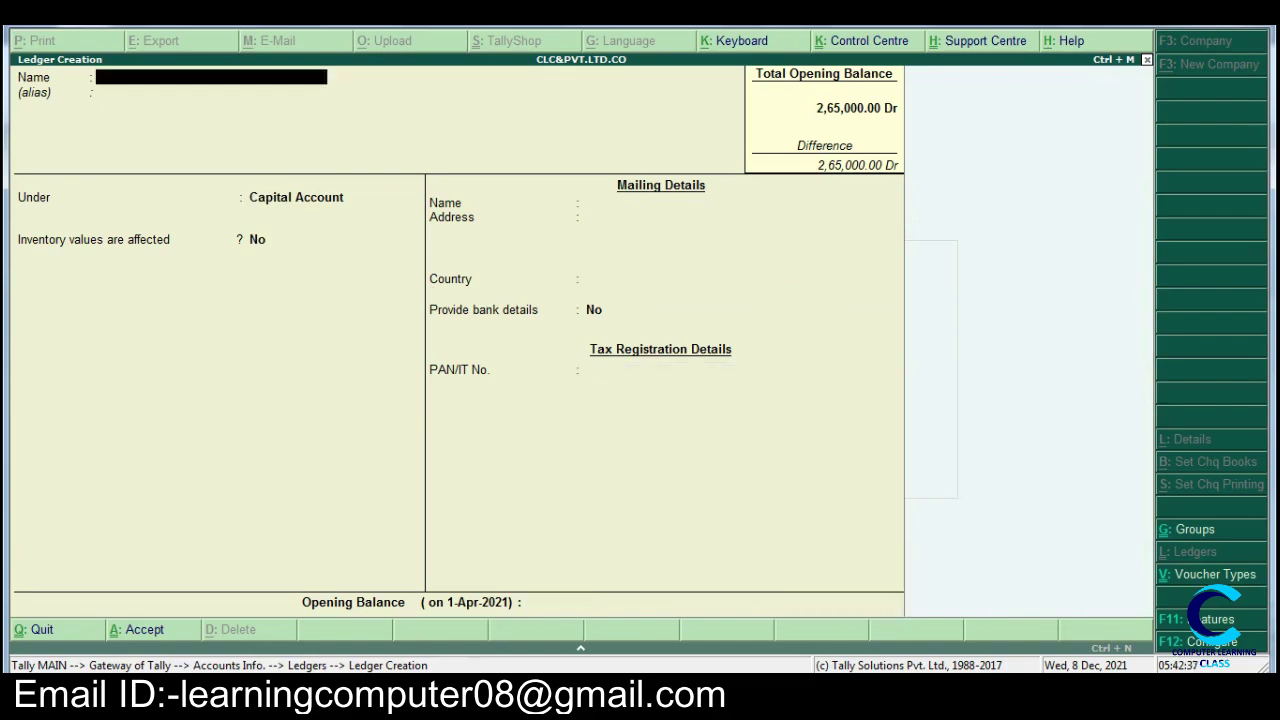
- Check journal entries 12 to 16 in the Word document and enter a Tally ledger named FUNITURE under Fixed Assets
key("alt+Tab")
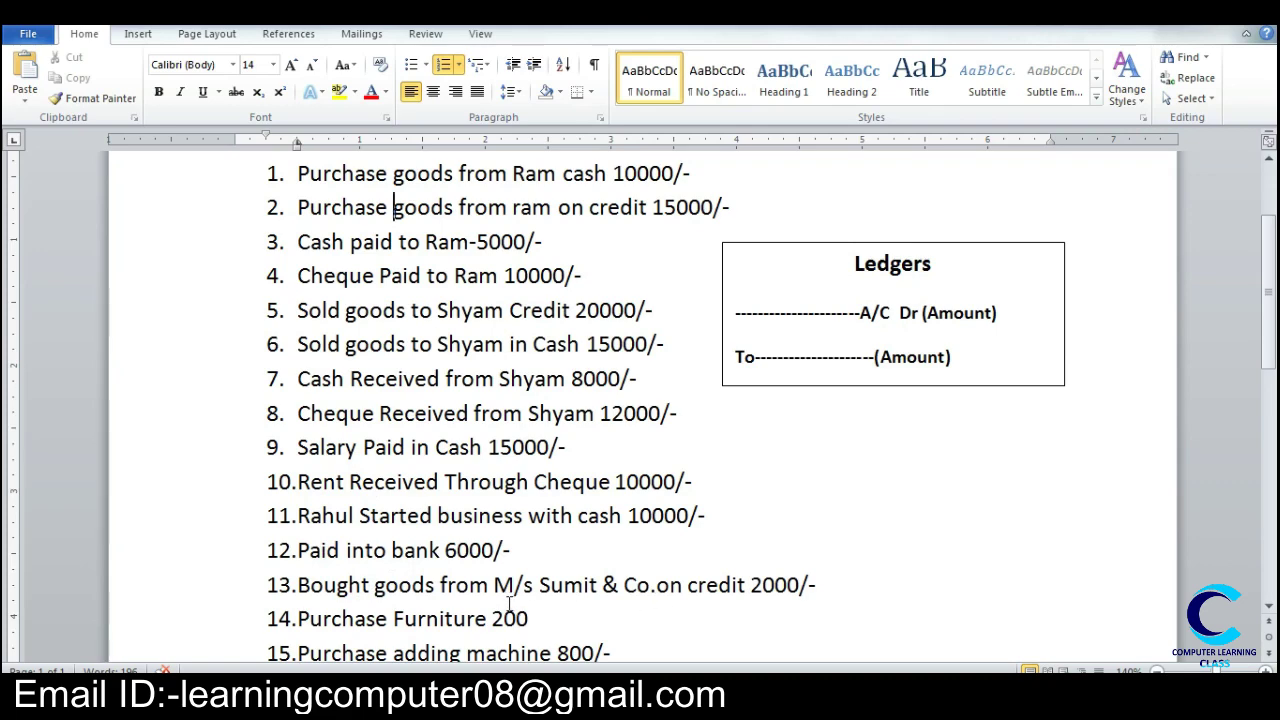
scroll(510, 605, "down", 1)
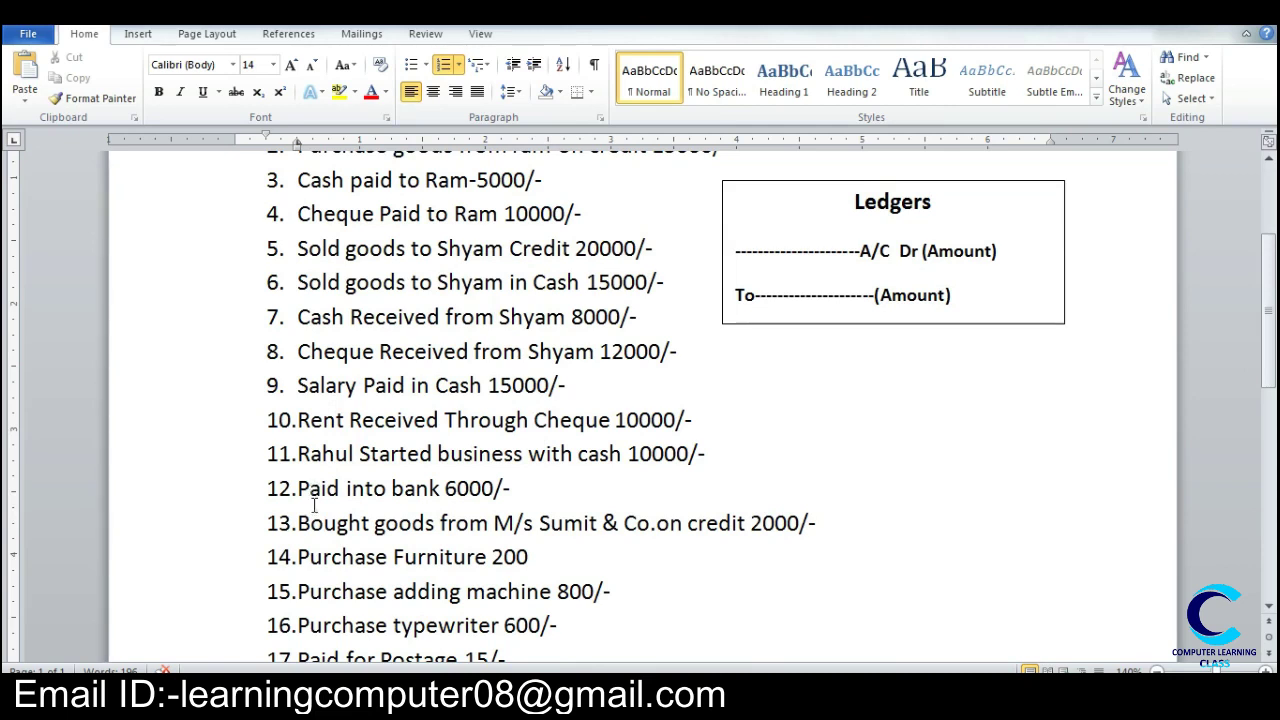
left_click_drag(314, 522, 493, 530)
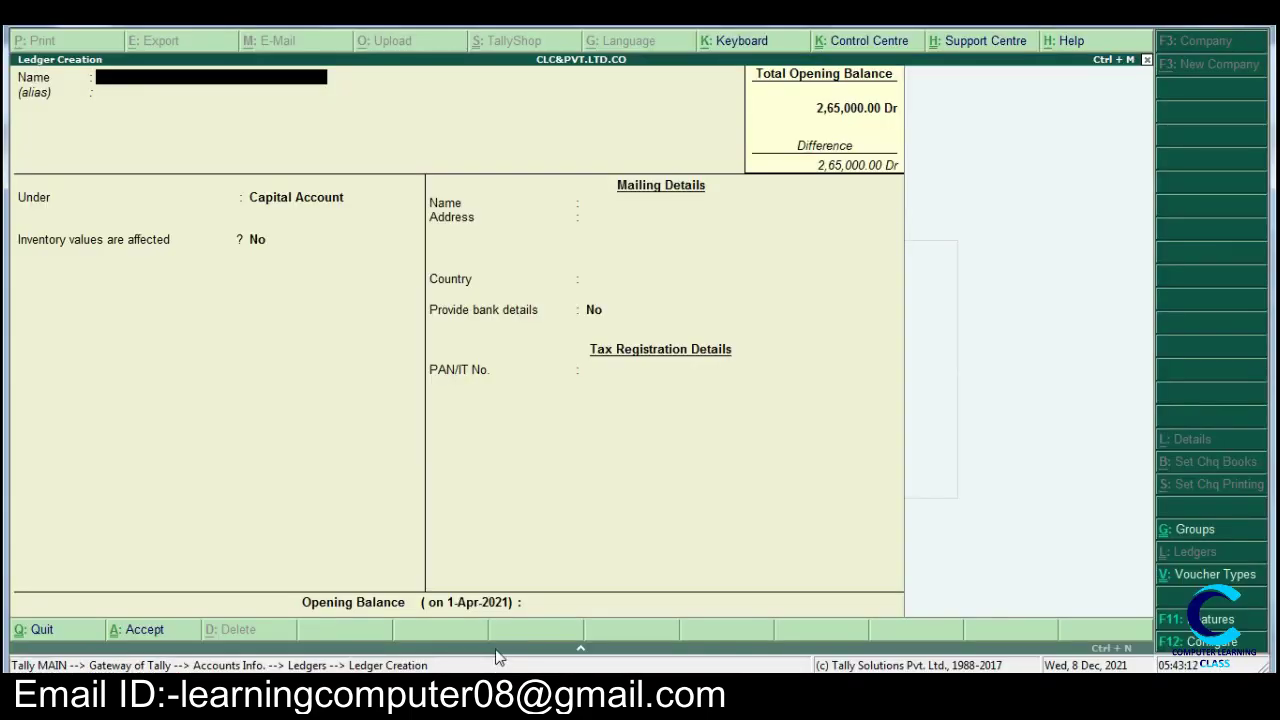
type("UNITURE")
key("Return")
key("Return")
type("F")
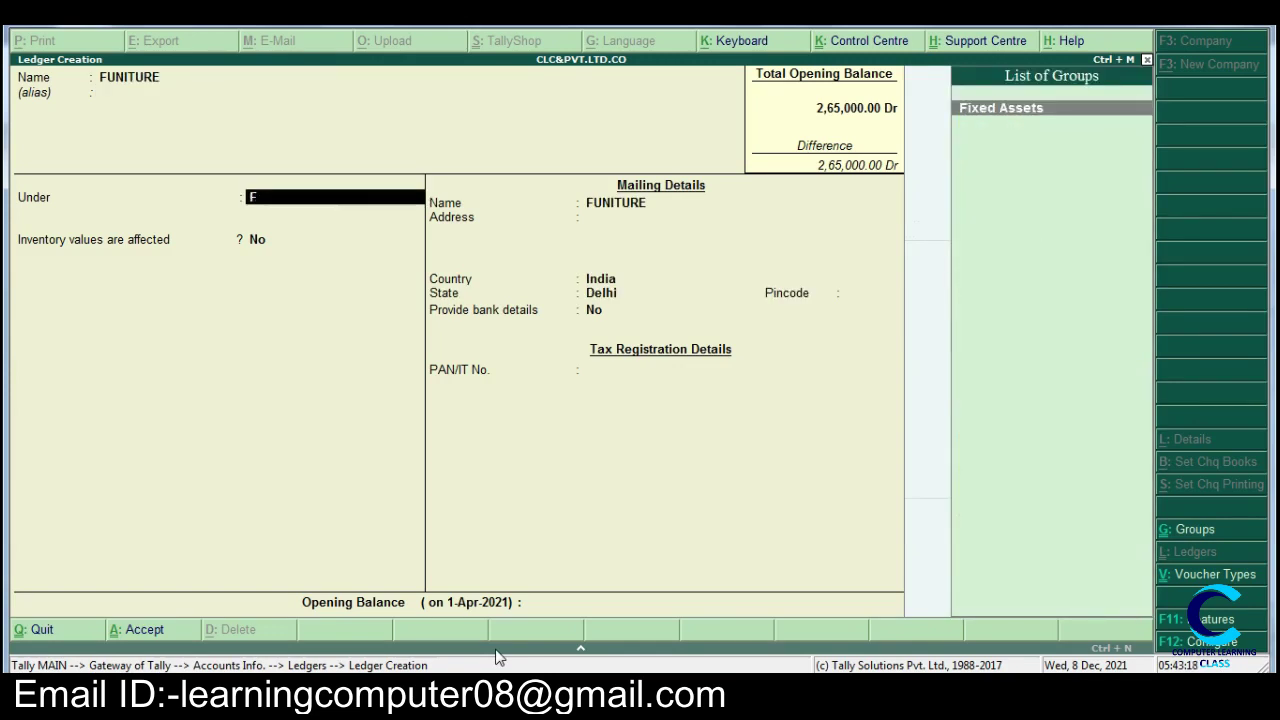
key("Return")
- Save the FUNITURE ledger with inventory values and bank details at No, country India and state Delhi
key("Return")
key("Return")
key("Return")
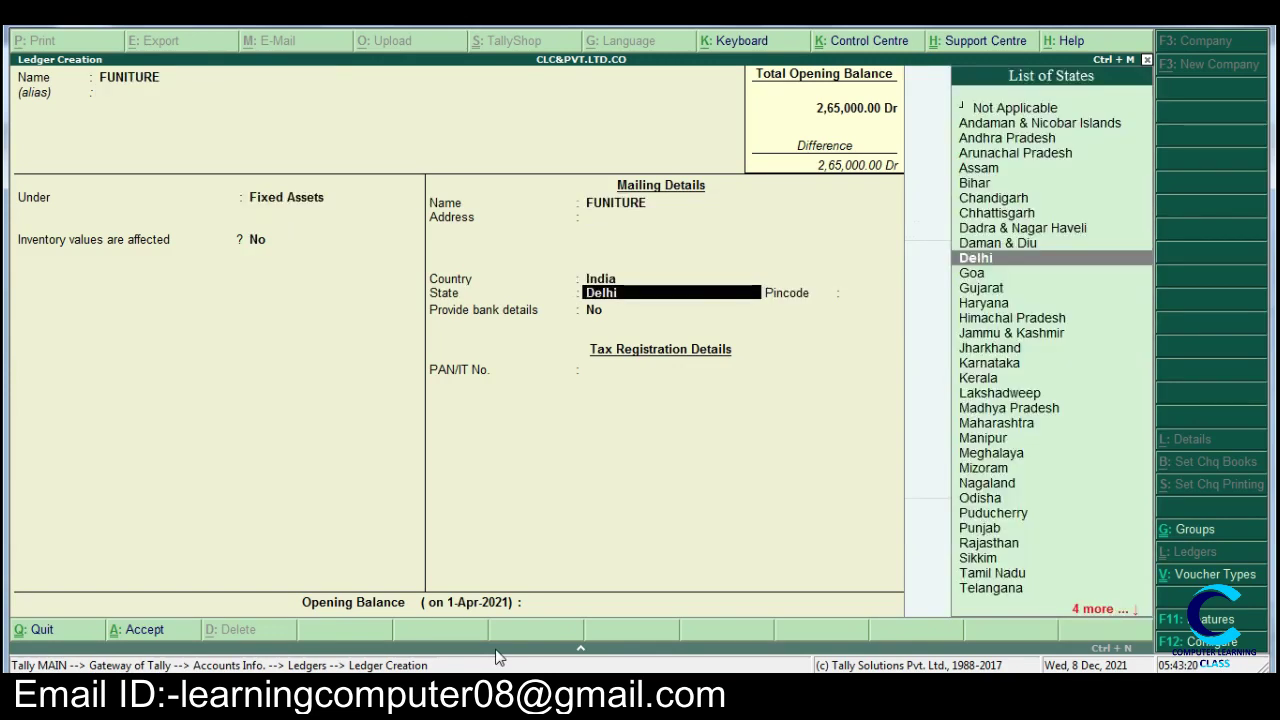
key("Return")
key("Return")
key("Return")
key("Return")
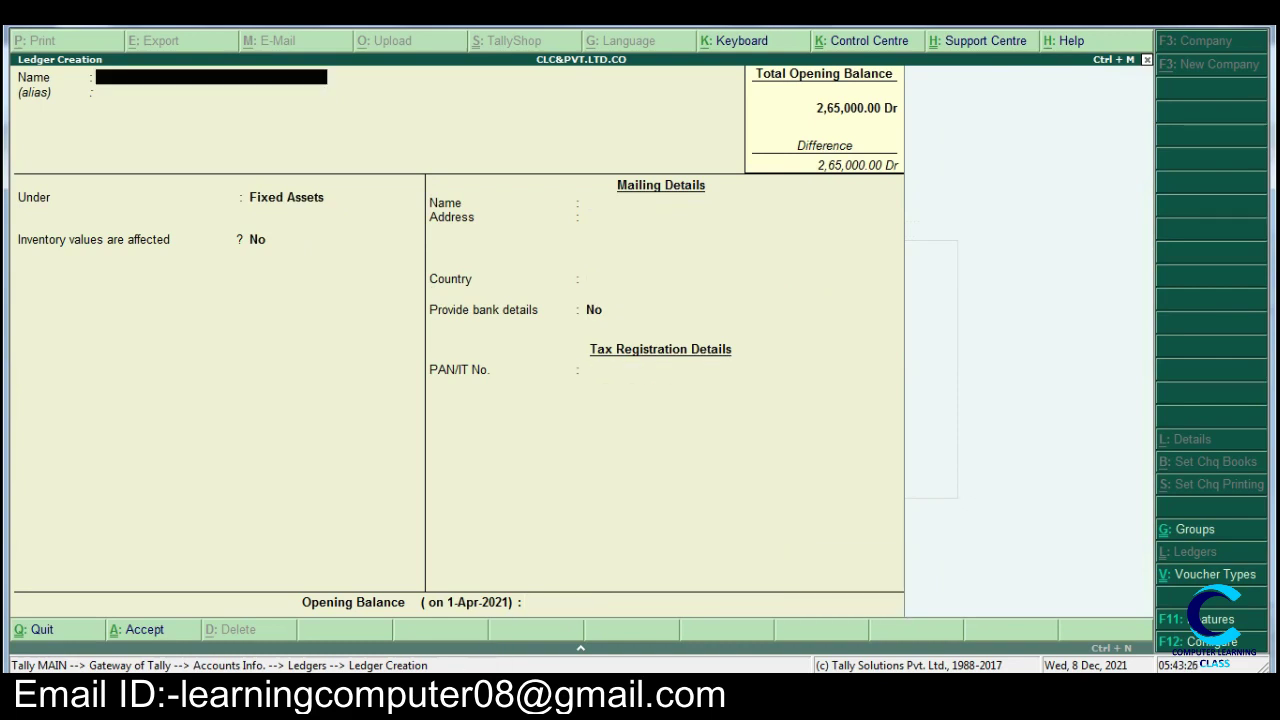
- Examine journal entries 15 to 23 in the Word document to identify which ledgers they still require
key("alt+Tab")
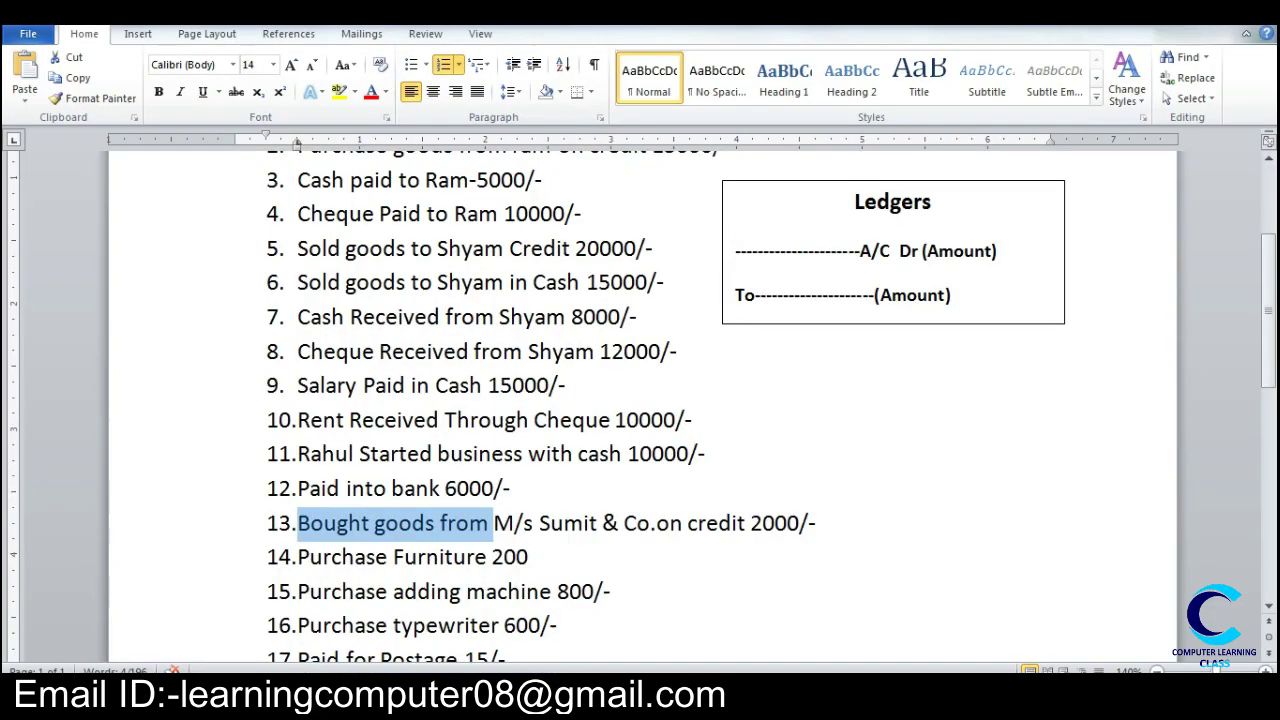
scroll(406, 580, "down", 1)
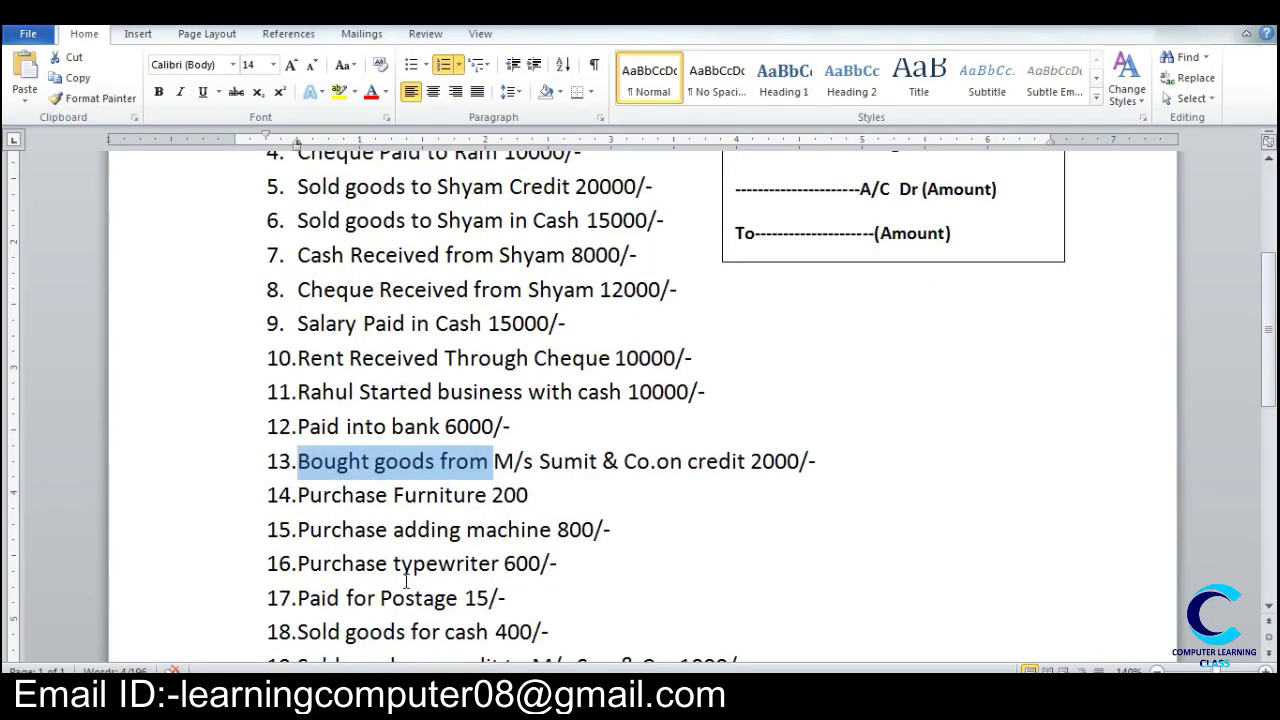
left_click_drag(426, 551, 515, 538)
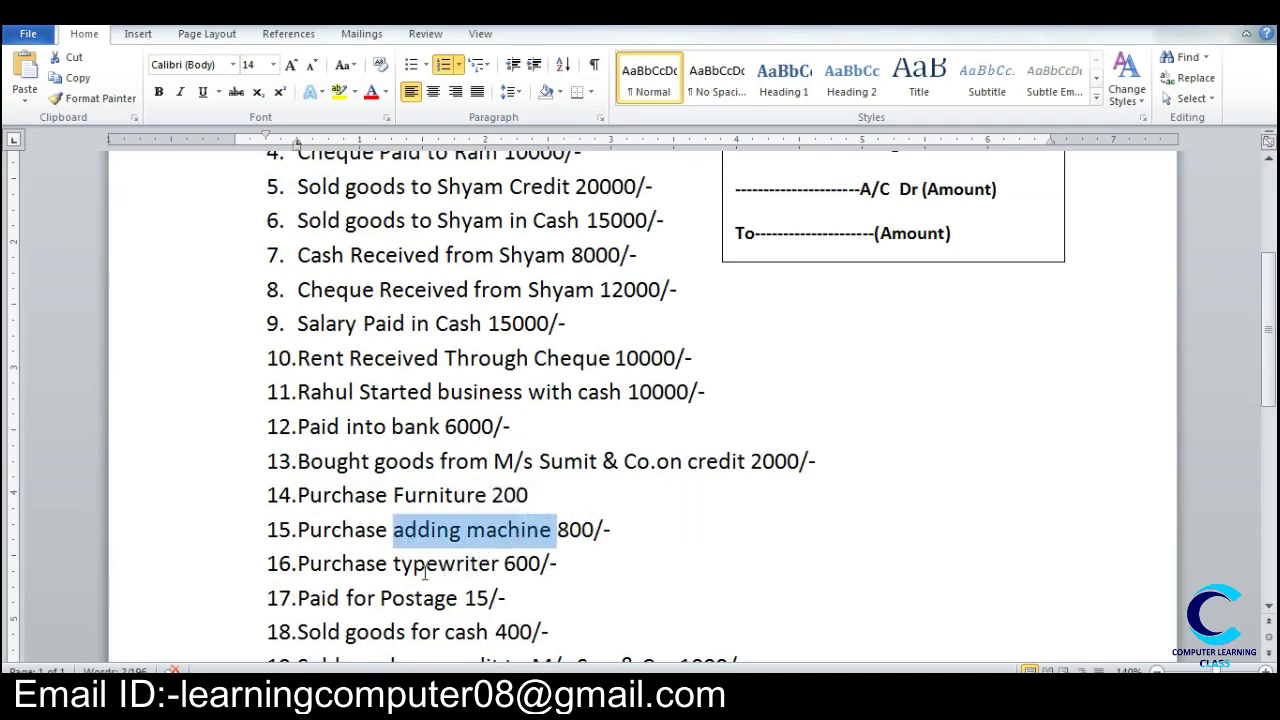
left_click_drag(426, 566, 503, 566)
scroll(503, 566, "down", 2)
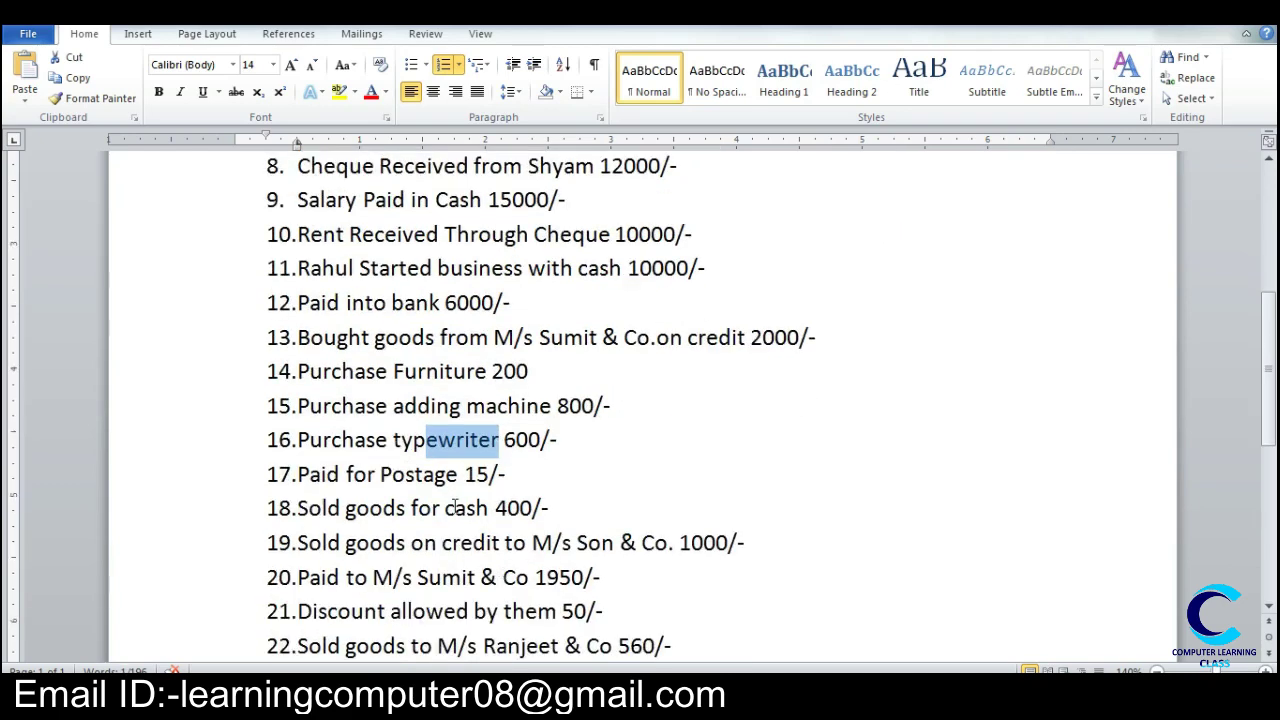
left_click(408, 480)
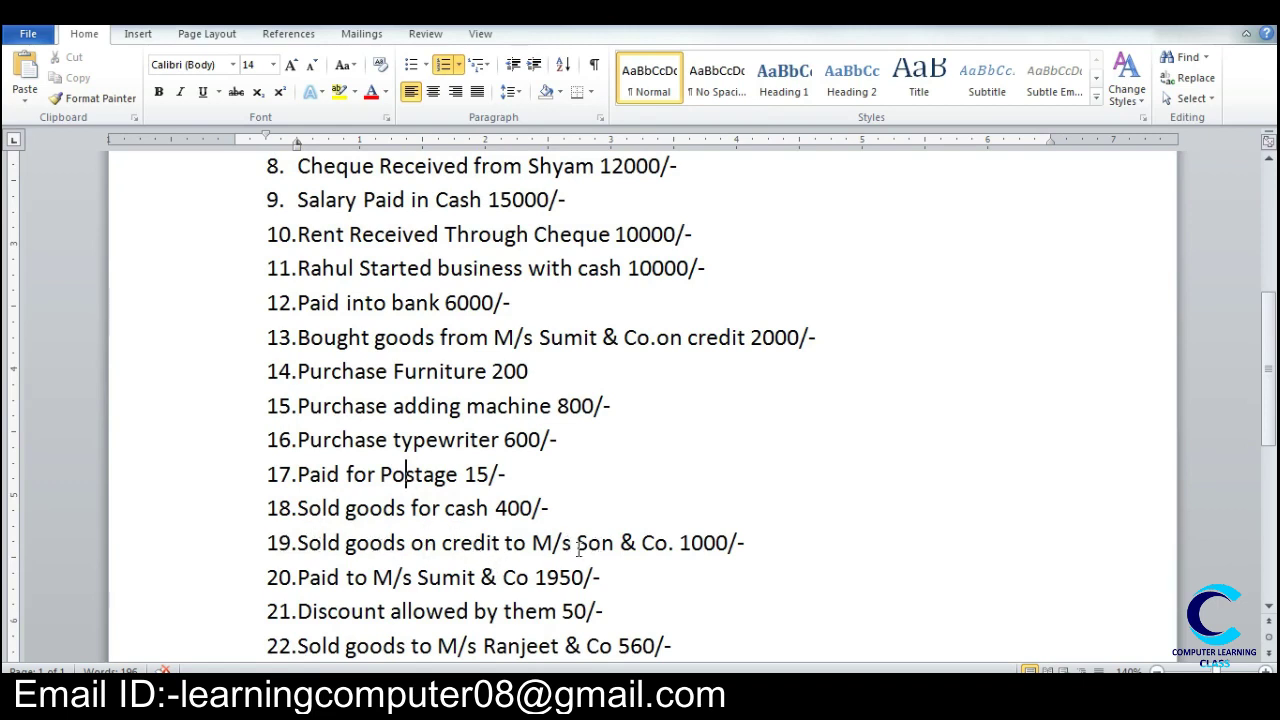
left_click_drag(562, 546, 601, 545)
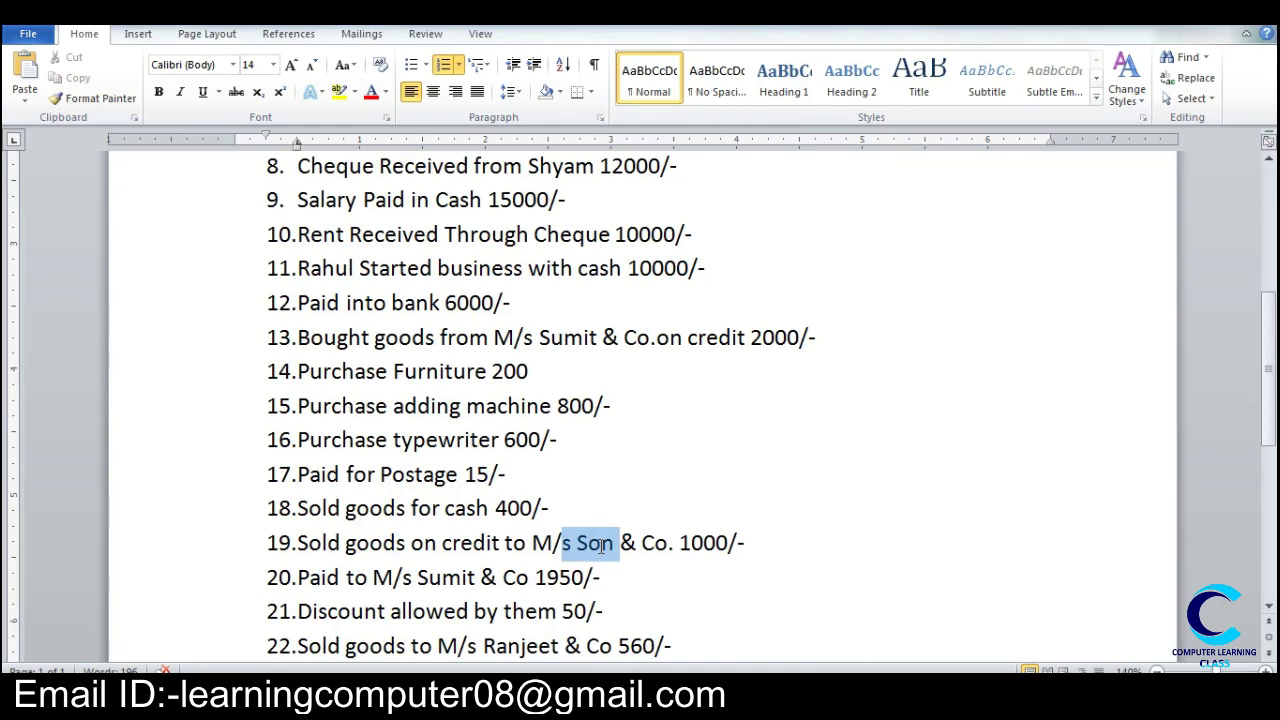
scroll(601, 546, "down", 1)
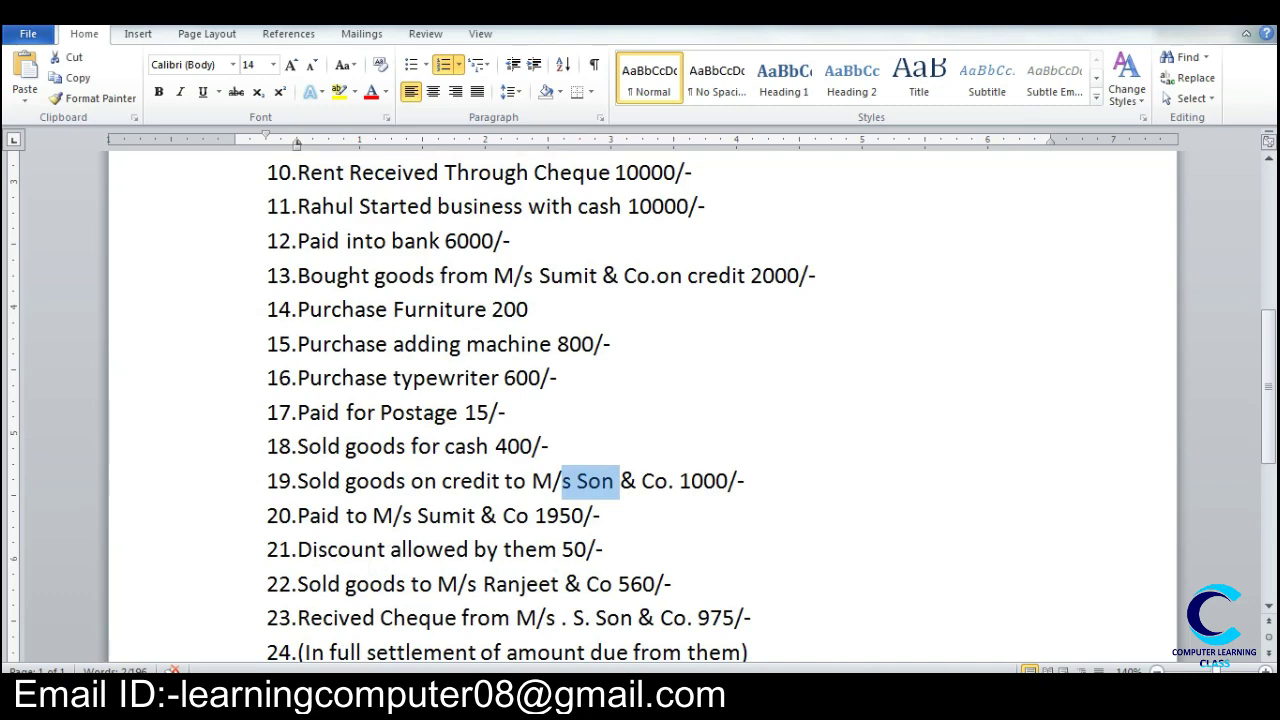
- Switch back to Tally and create a ledger named DISC ALL under Indirect Expenses, with inventory values at No
key("alt+Tab")
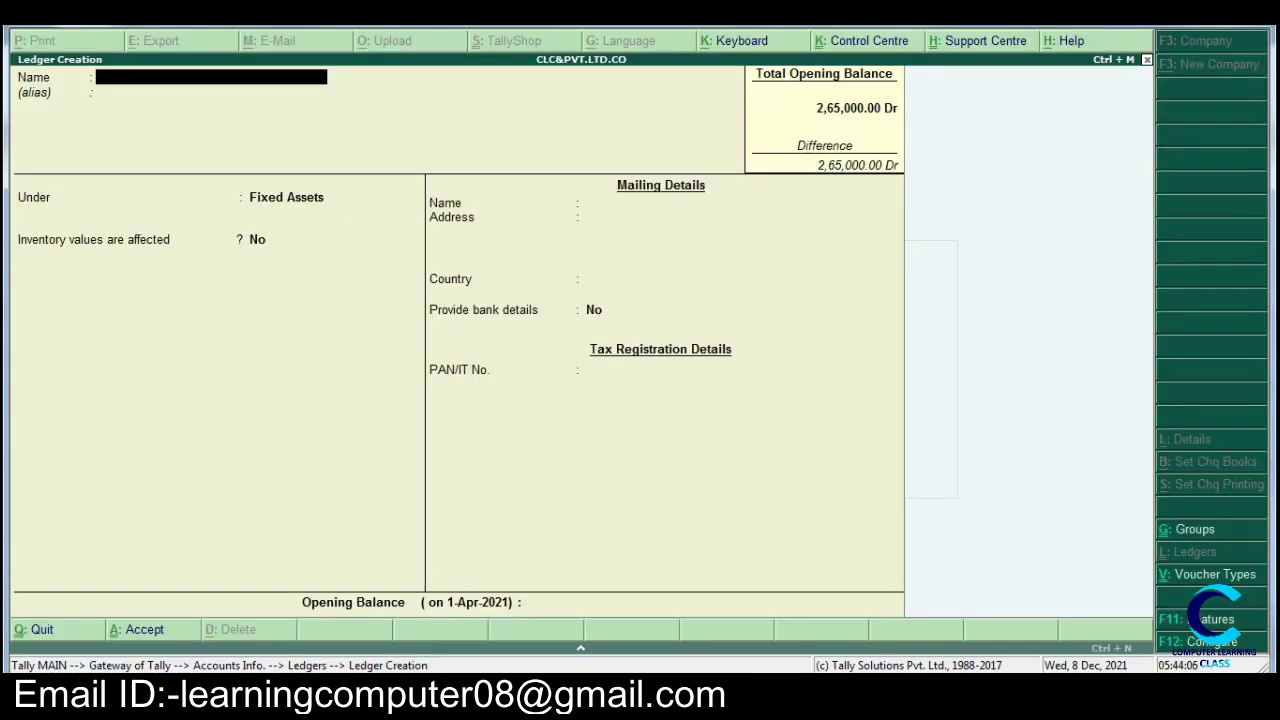
type("DISC ALL")
key("Return")
key("BackSpace")
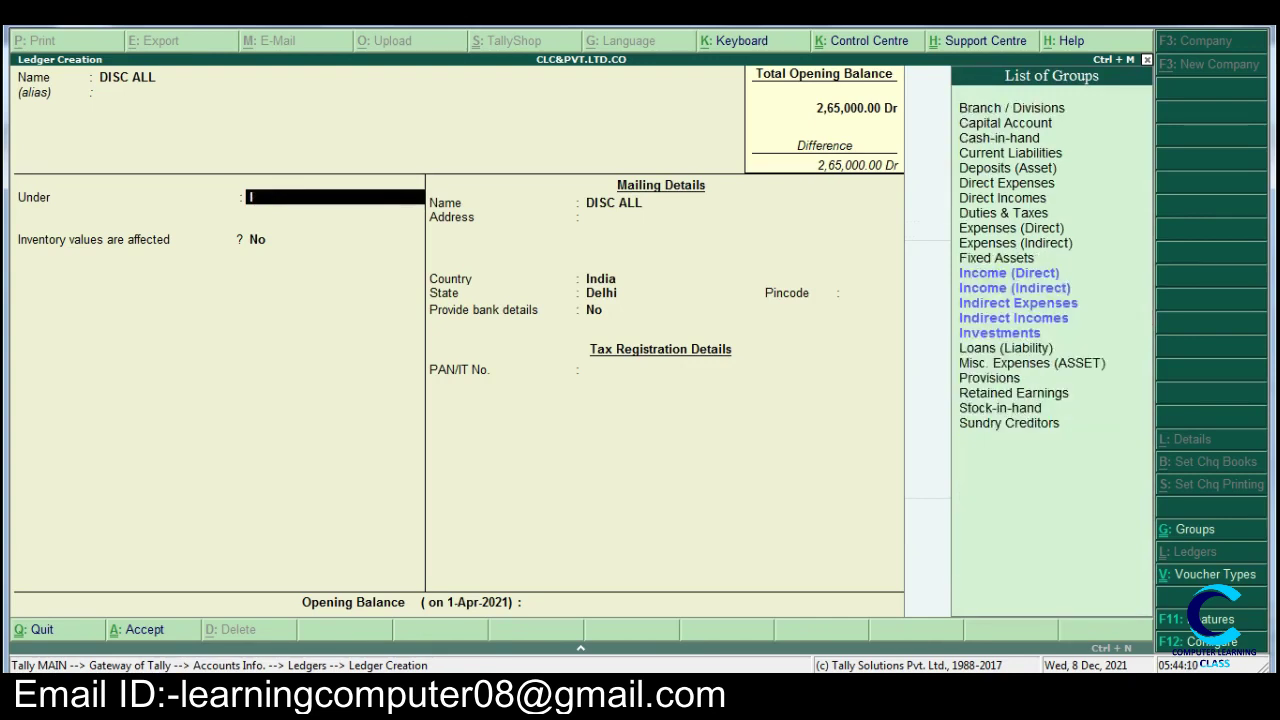
key("Down")
key("Down")
key("Down")
key("Return")
key("Return")
key("Return")
key("Return")
key("Return")
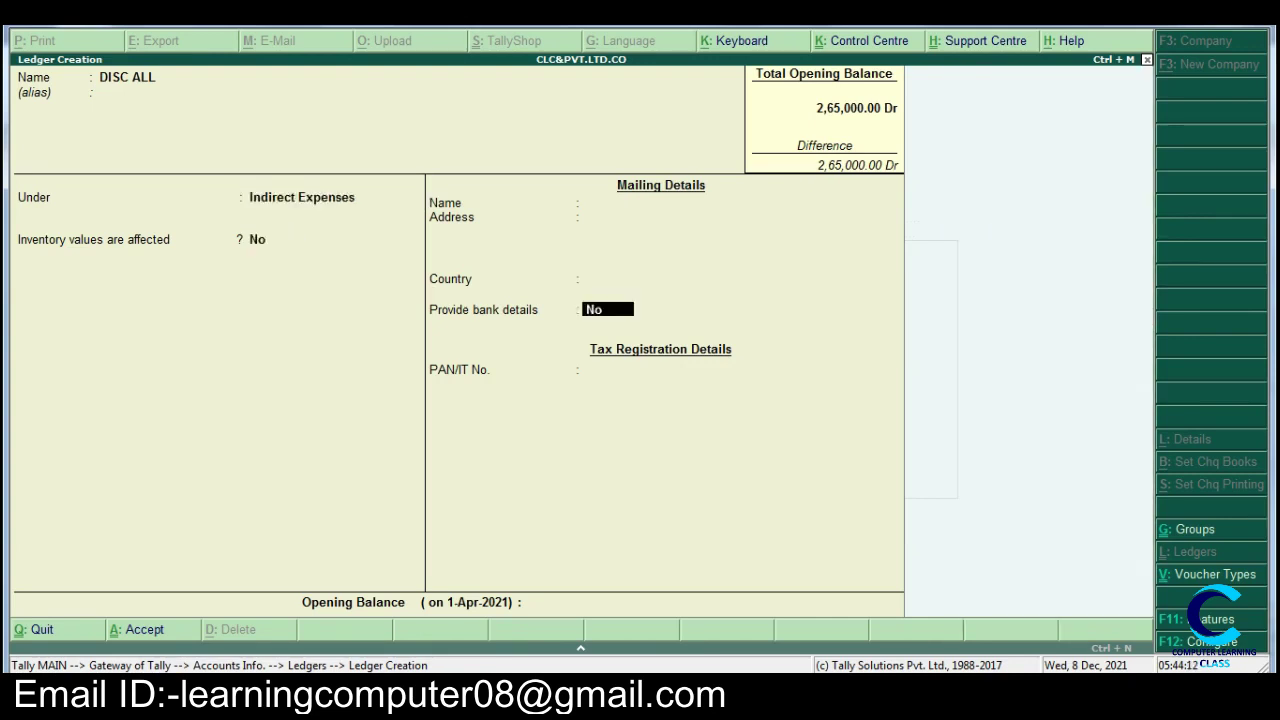
key("Return")
key("Return")
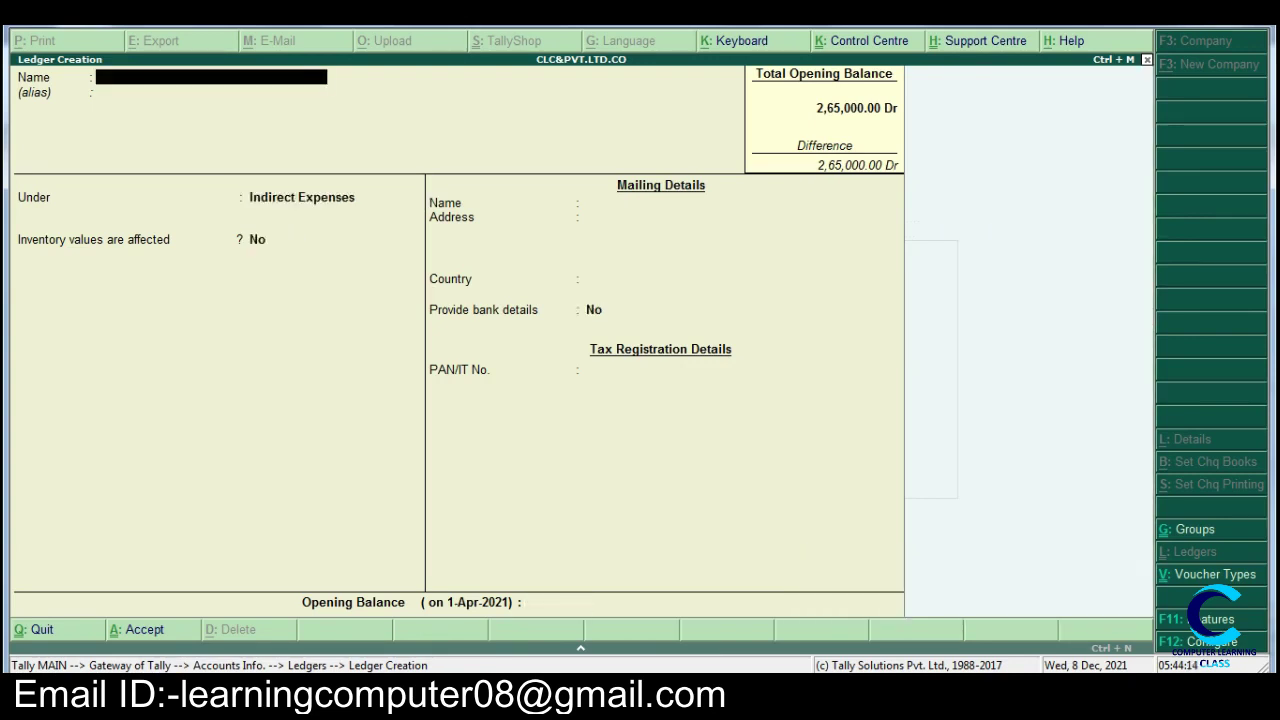
- Create a ledger named DISC REC under Indirect Incomes, with inventory values at No
type("DISC REC")
key("Return")
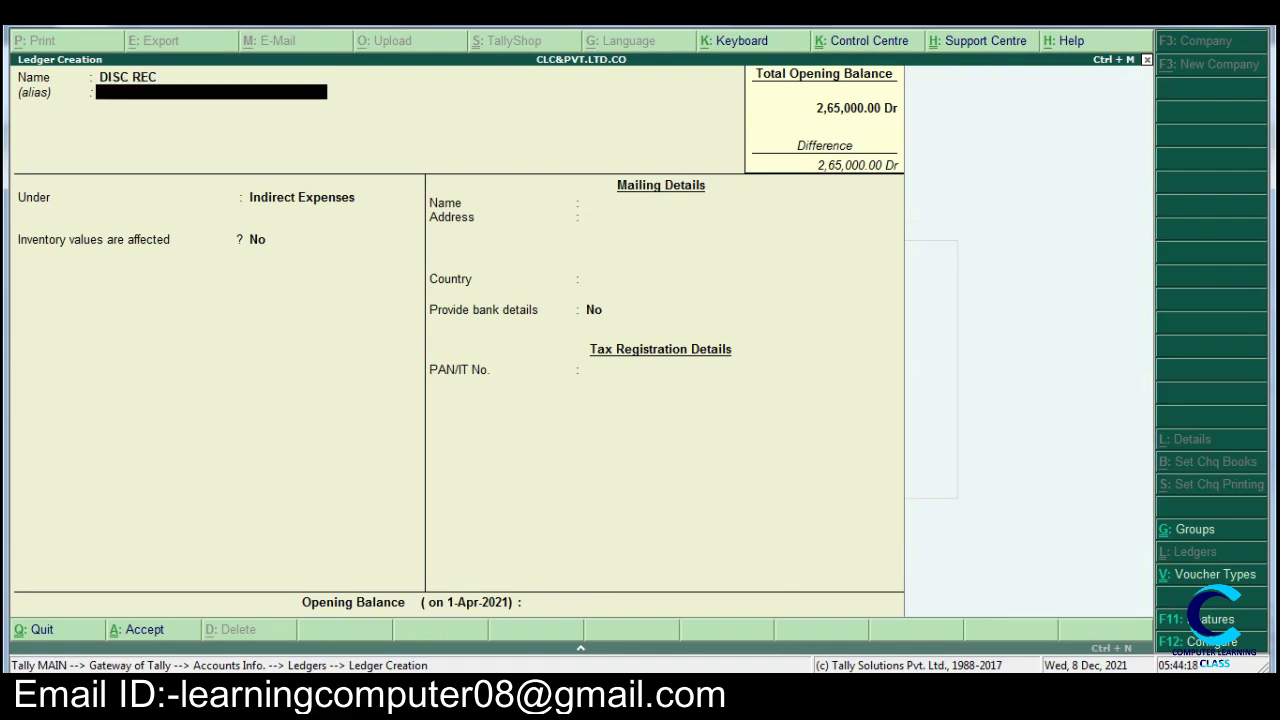
key("Return")
type("I")
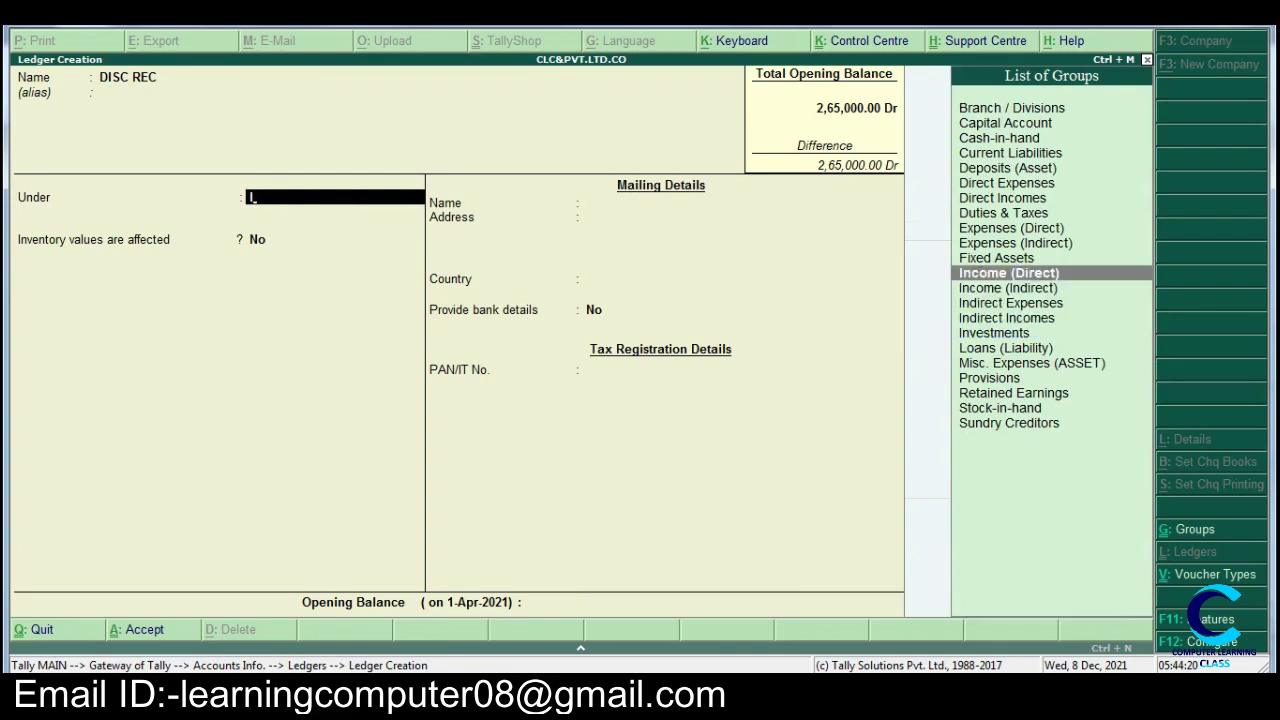
key("Down")
key("Down")
key("Down")
key("Return")
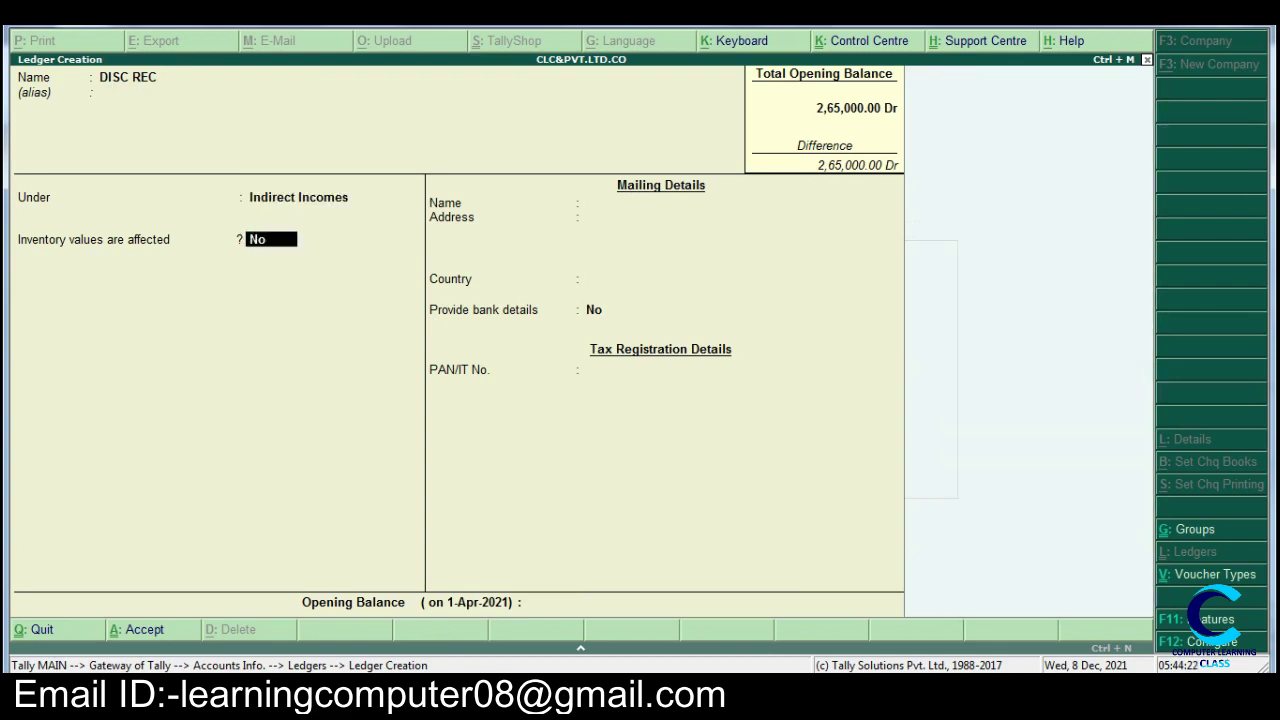
key("Return")
key("Return")
key("Return")
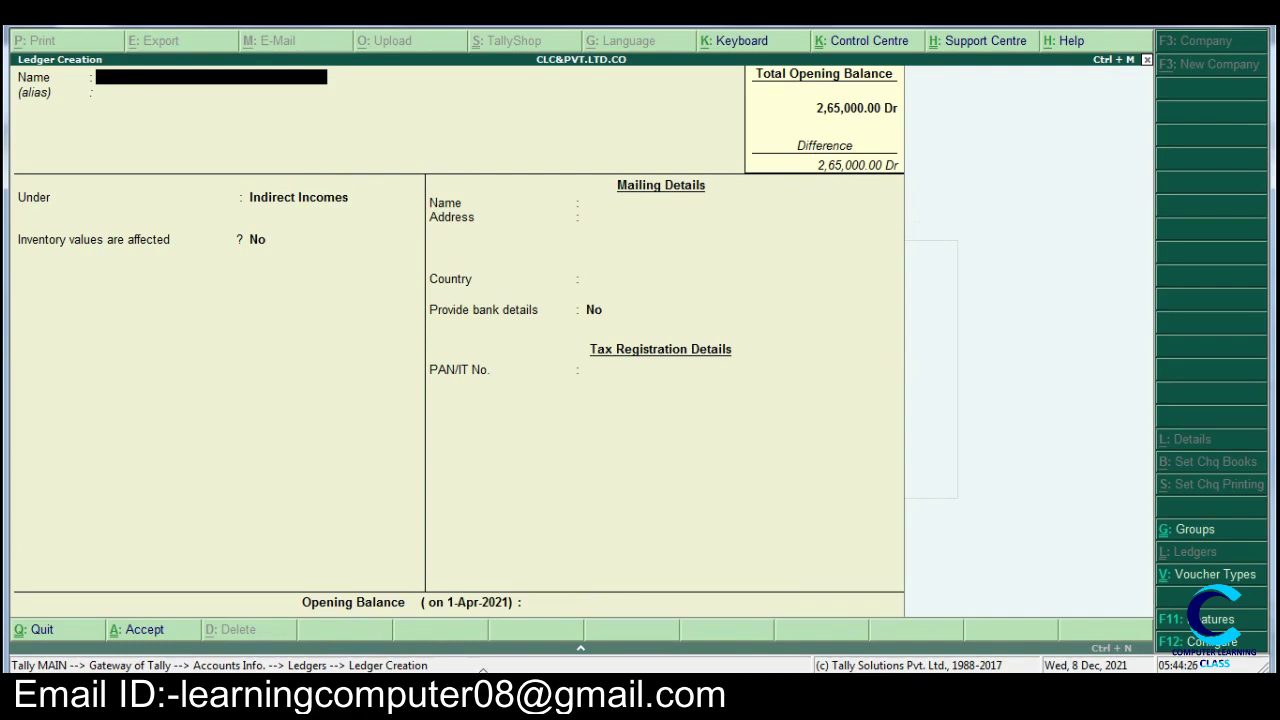
- Switch to the Word document and examine journal entries 24 to 28 to identify the ledgers they still require
key("alt+Tab")
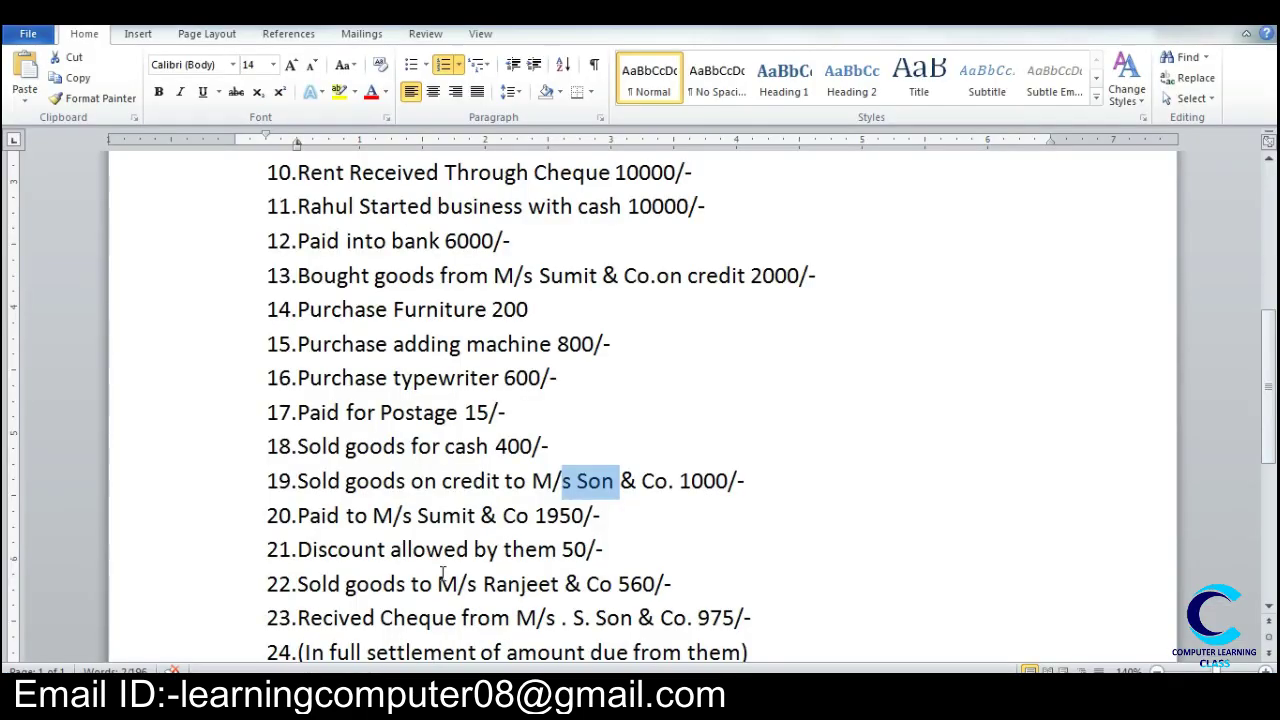
scroll(450, 544, "down", 1)
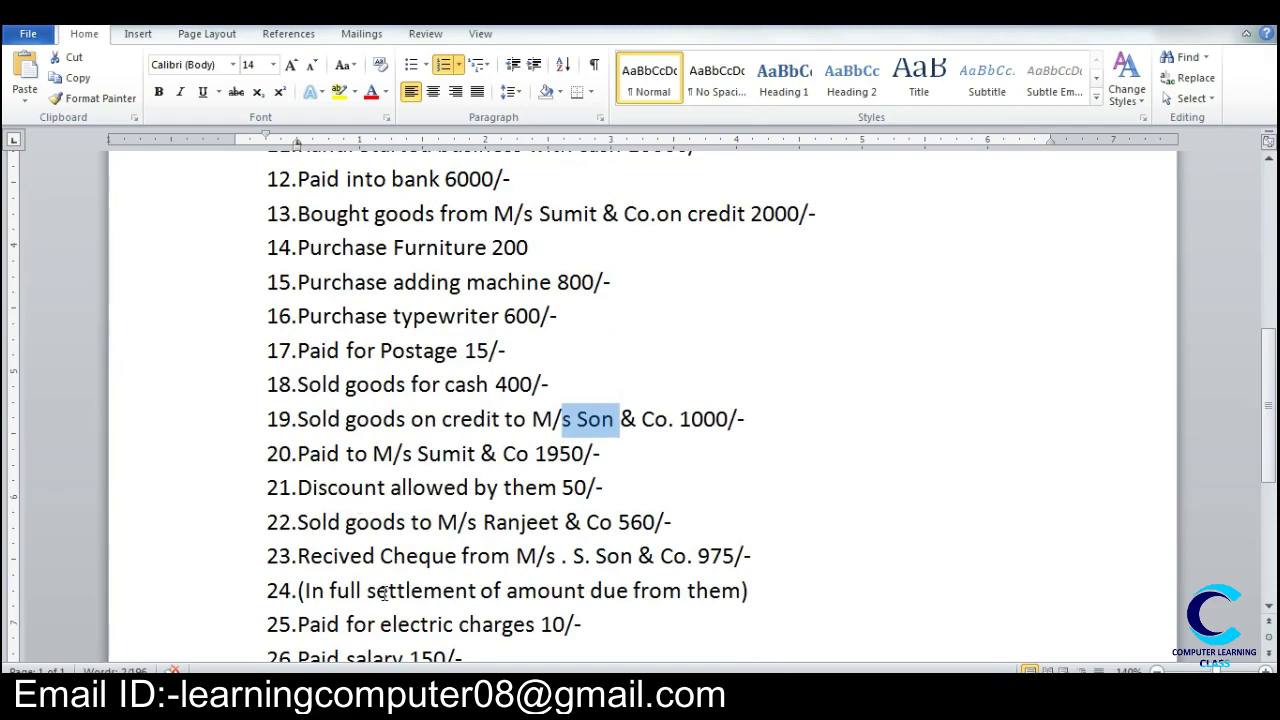
scroll(385, 592, "down", 1)
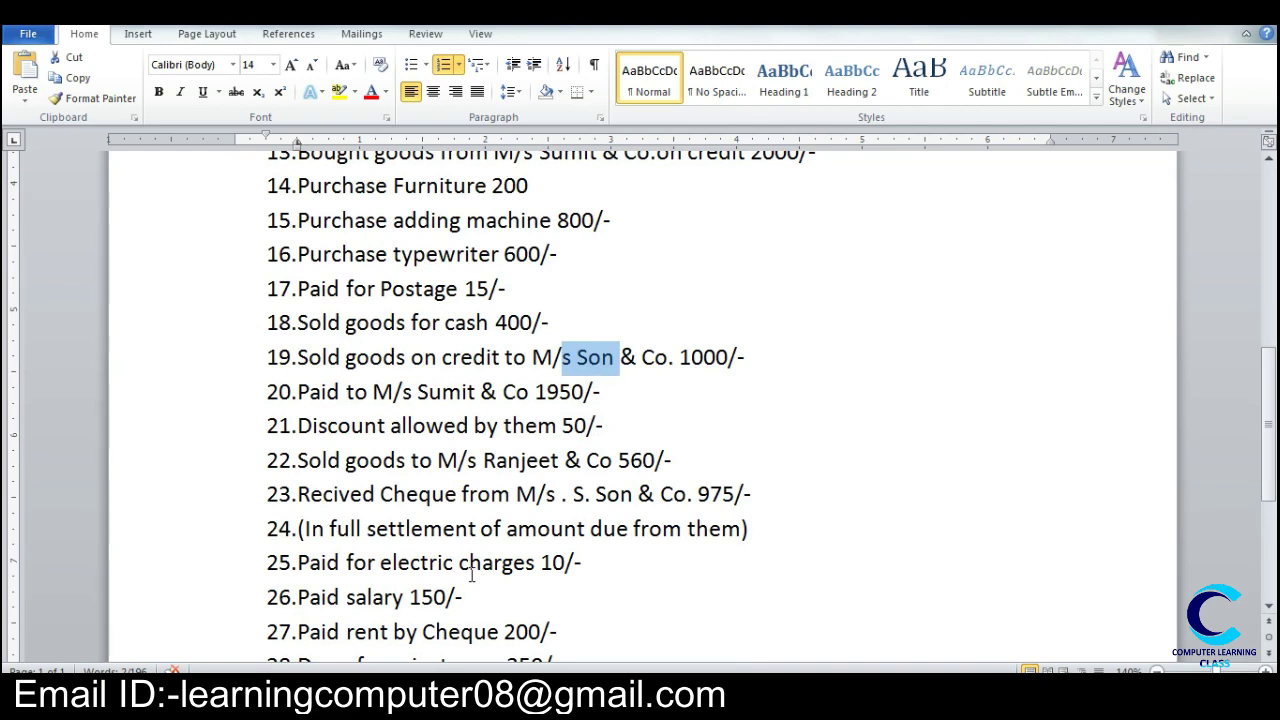
scroll(398, 587, "down", 1)
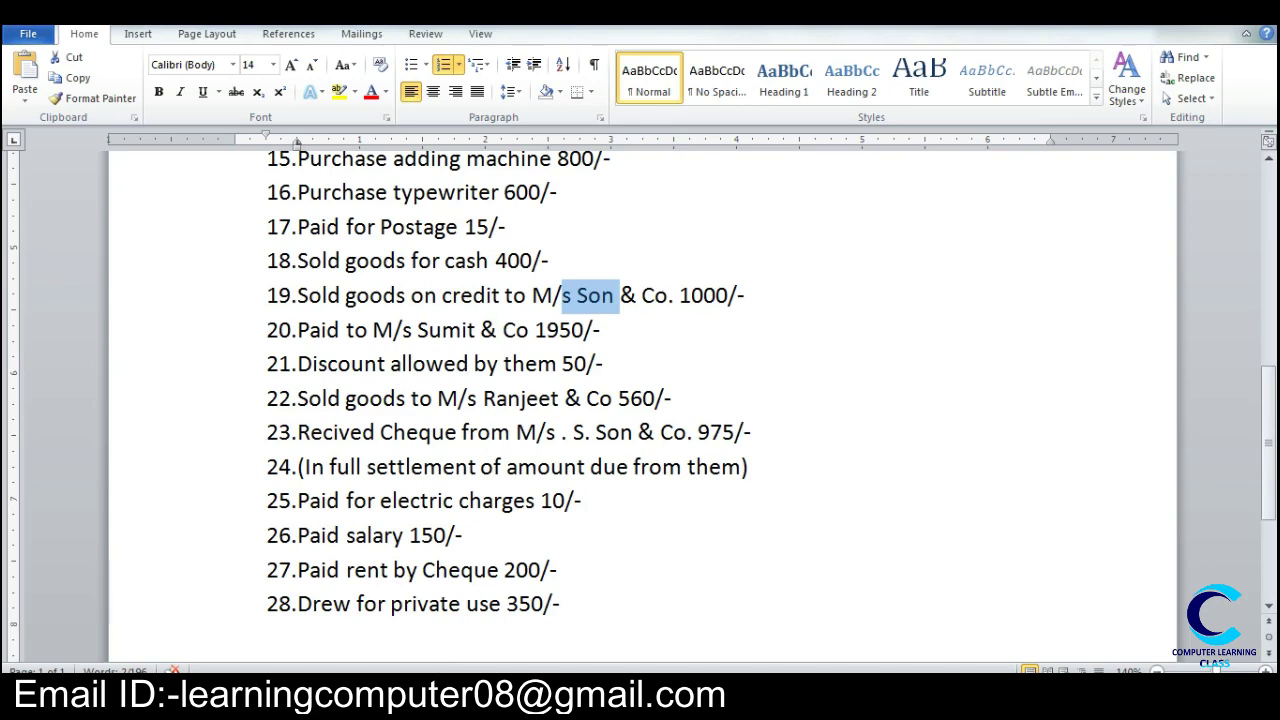
- Switch back to Tally and start a ledger named DRAWING A/C under Capital Account
key("alt+Tab")
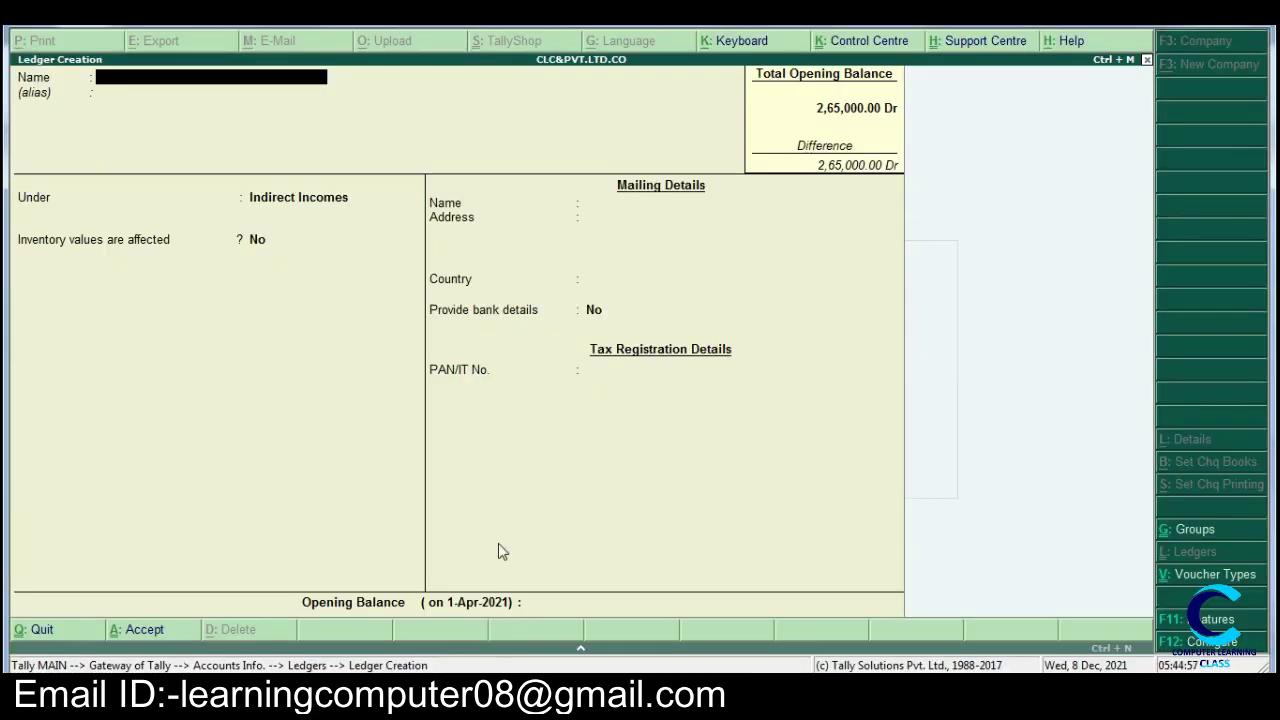
type("DRAWING A/C")
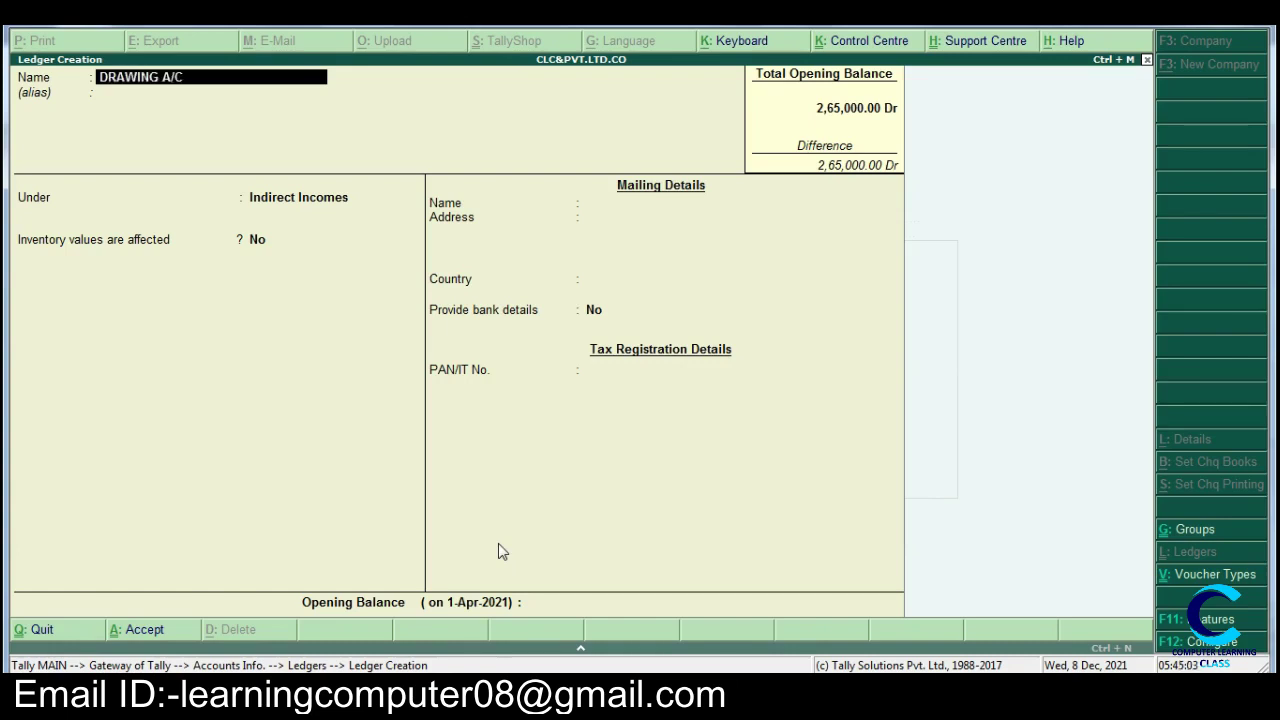
key("Return")
key("Return")
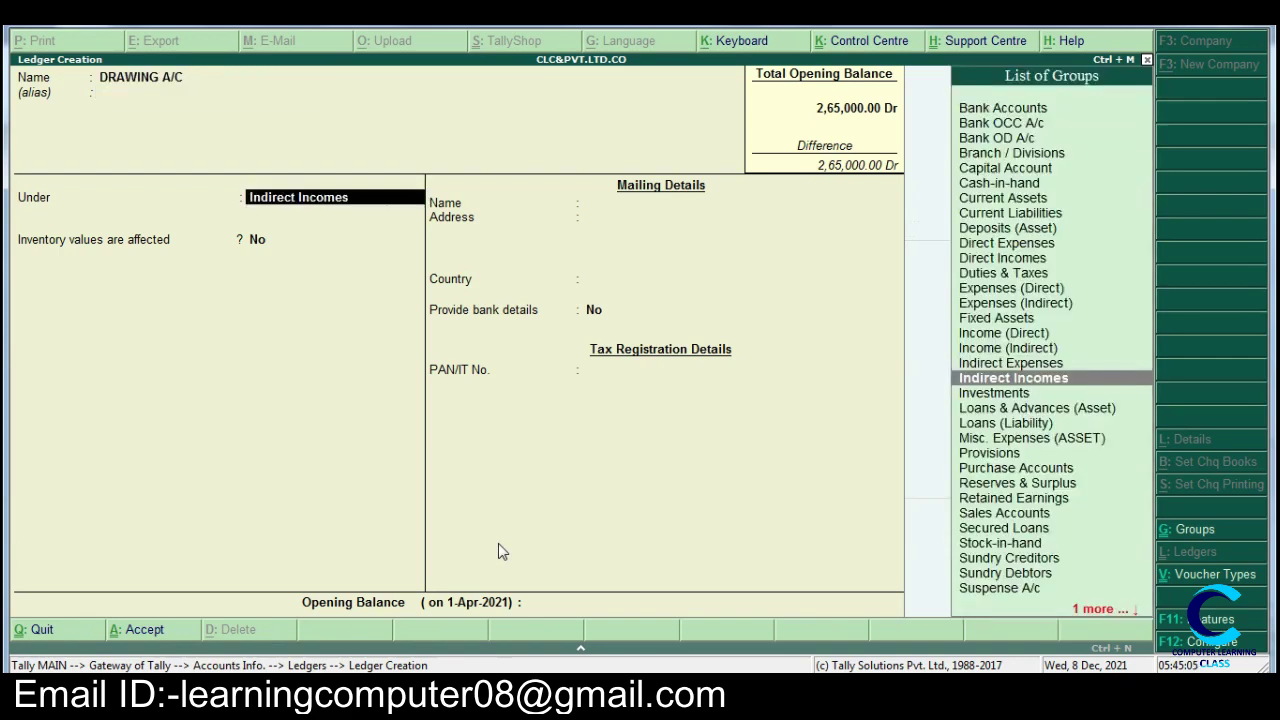
type("cap")
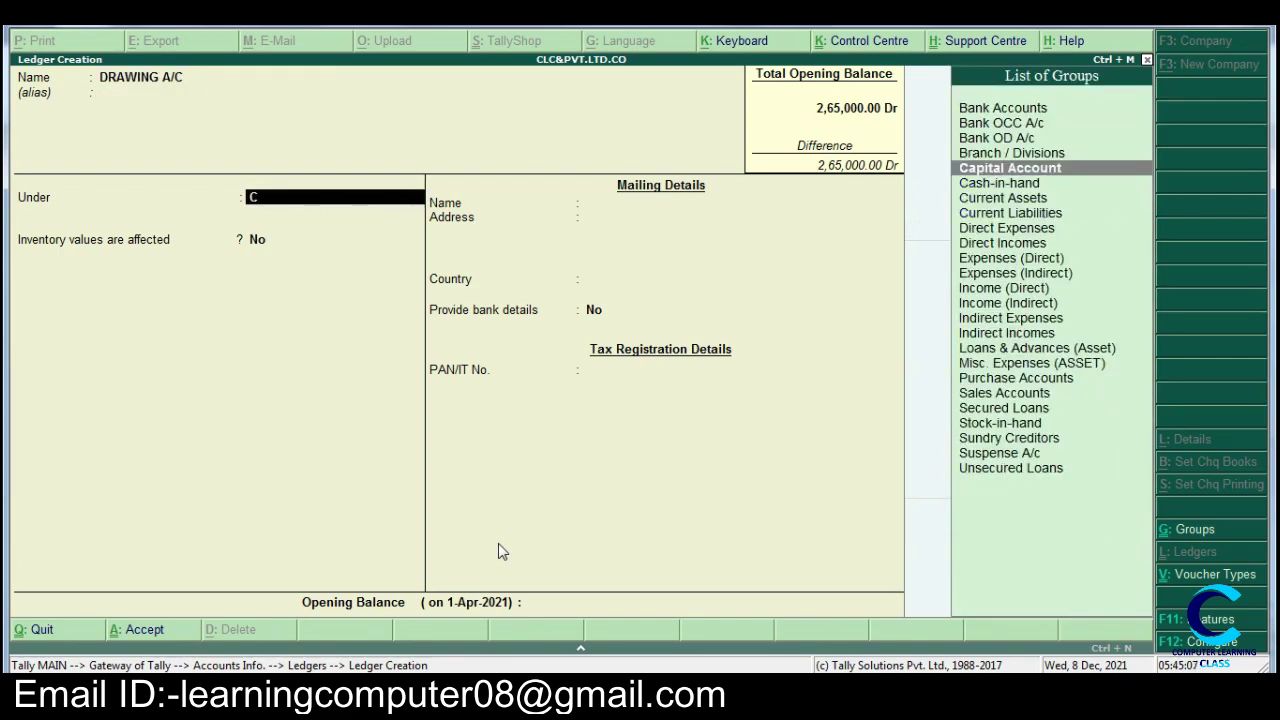
key("Return")
- Save the DRAWING A/C ledger with inventory values and bank details at No, country India and state Delhi
key("Return")
key("Return")
key("Return")
key("Return")
key("Return")
key("Return")
key("Return")
key("Return")
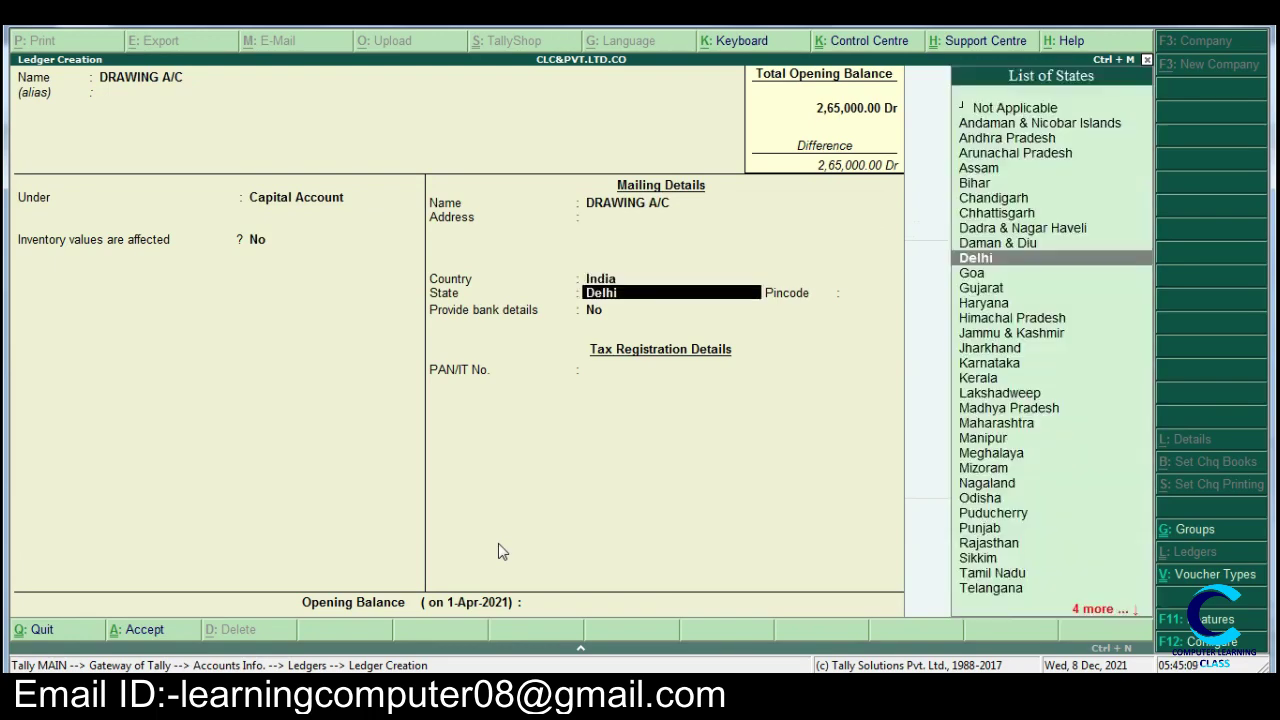
key("Return")
key("Return")
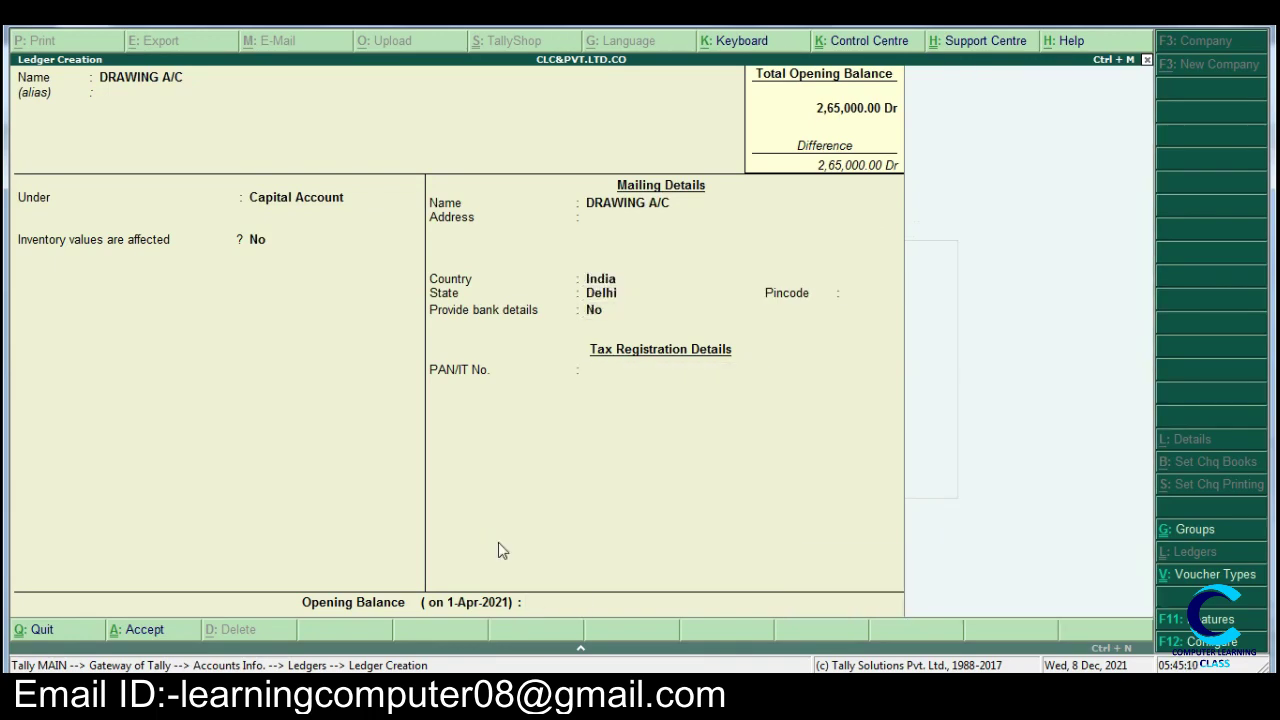
- Switch to the Word document and review the journal entries from 28 back up to 1 against the ledgers already created
key("alt+Tab")
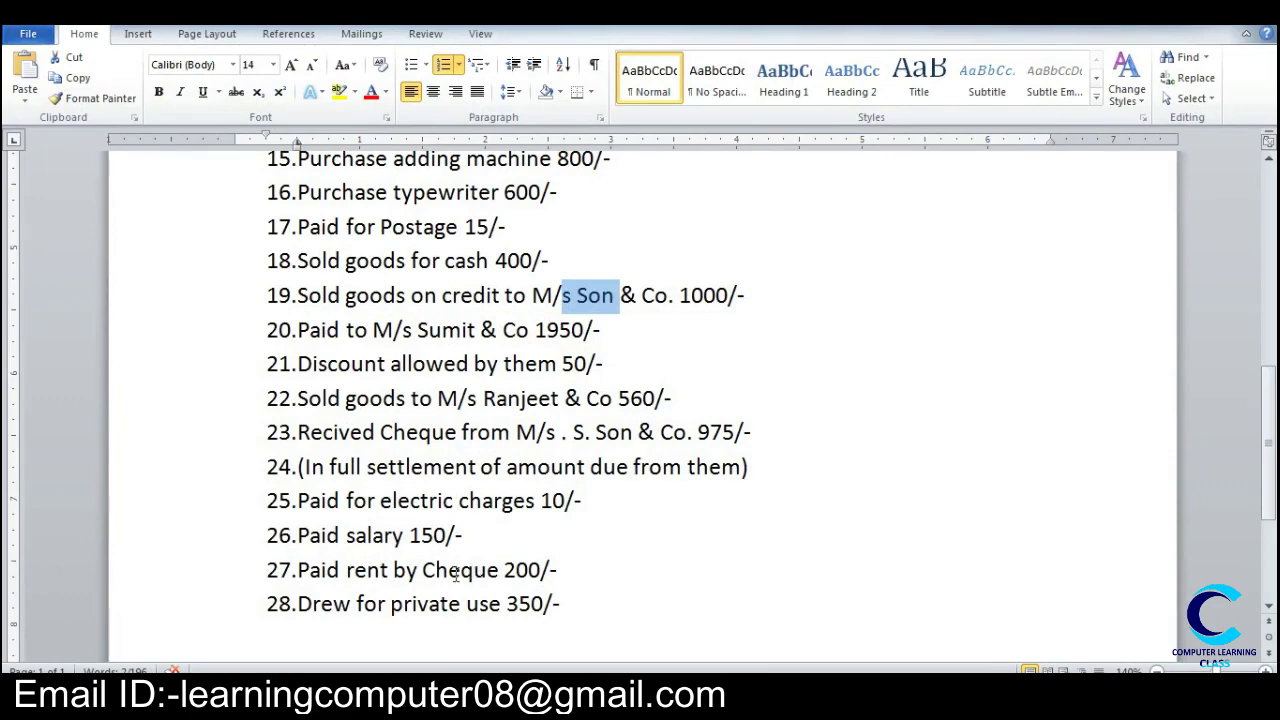
scroll(456, 572, "up", 2)
scroll(450, 590, "down", 2)
scroll(358, 552, "up", 5)
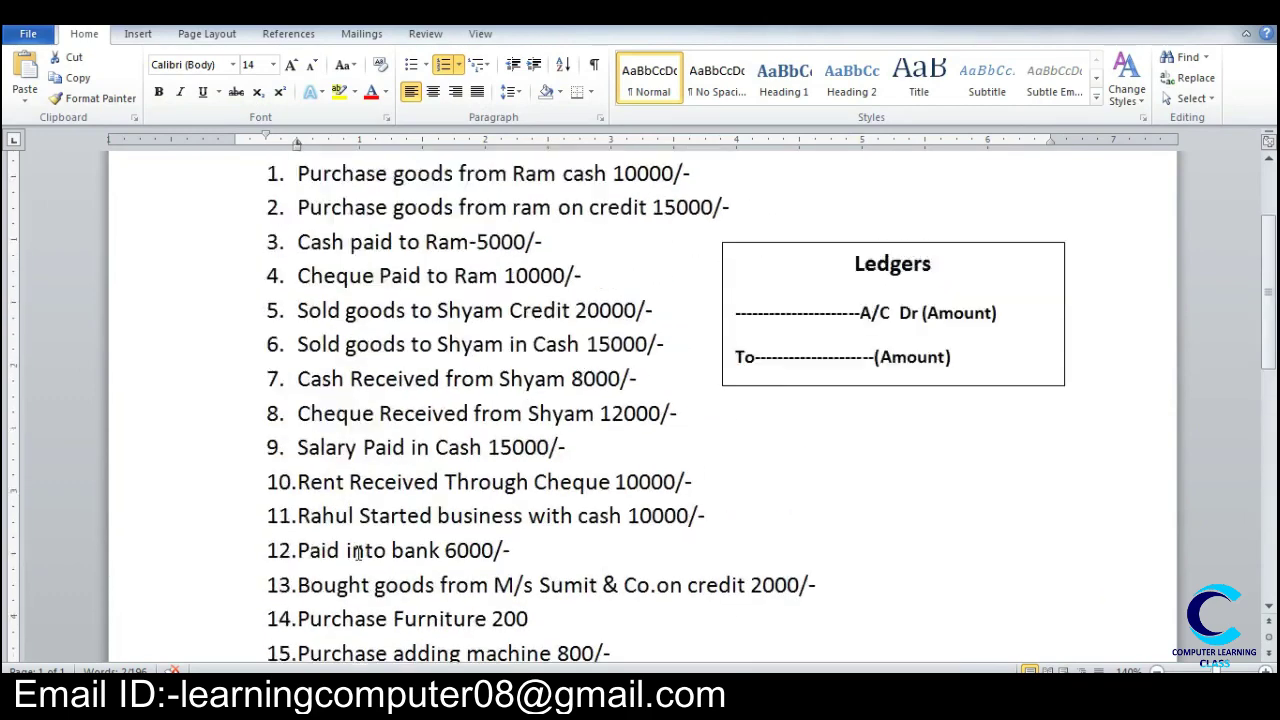
scroll(358, 552, "up", 2)
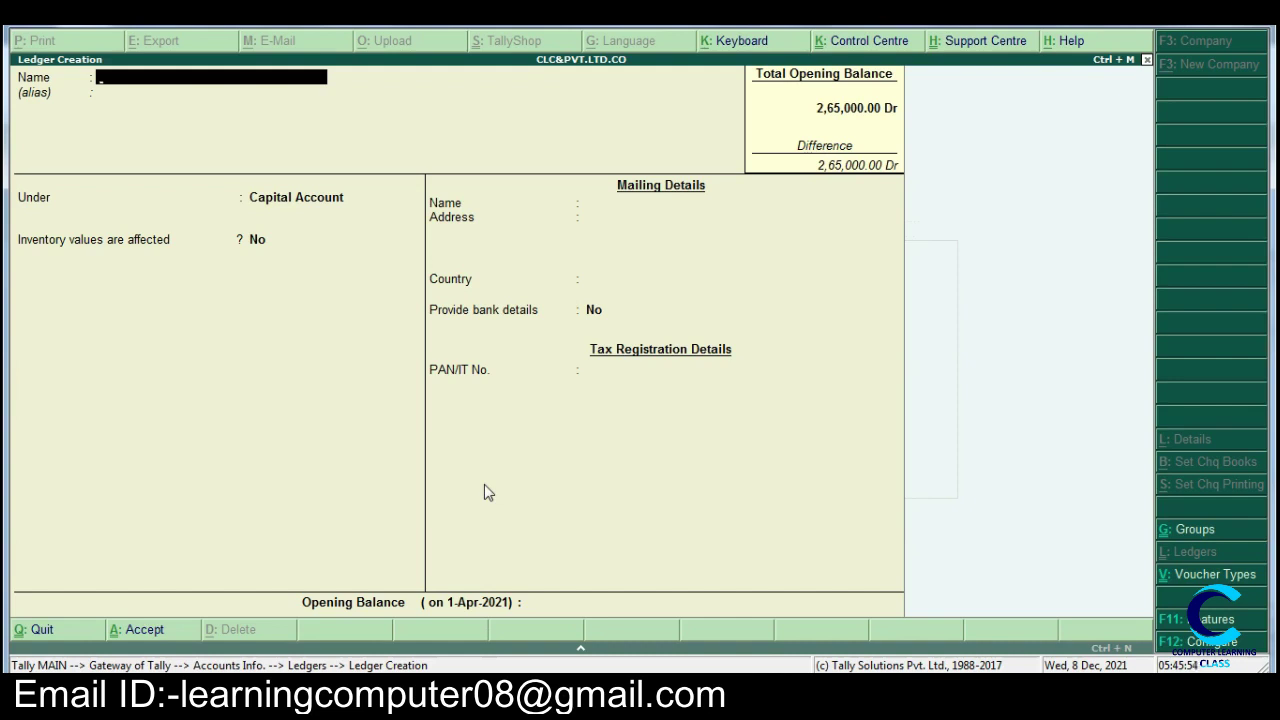
- Leave ledger creation in Tally, display the details of the CAPITAL ledger and close the display
key("Escape")
key("y")
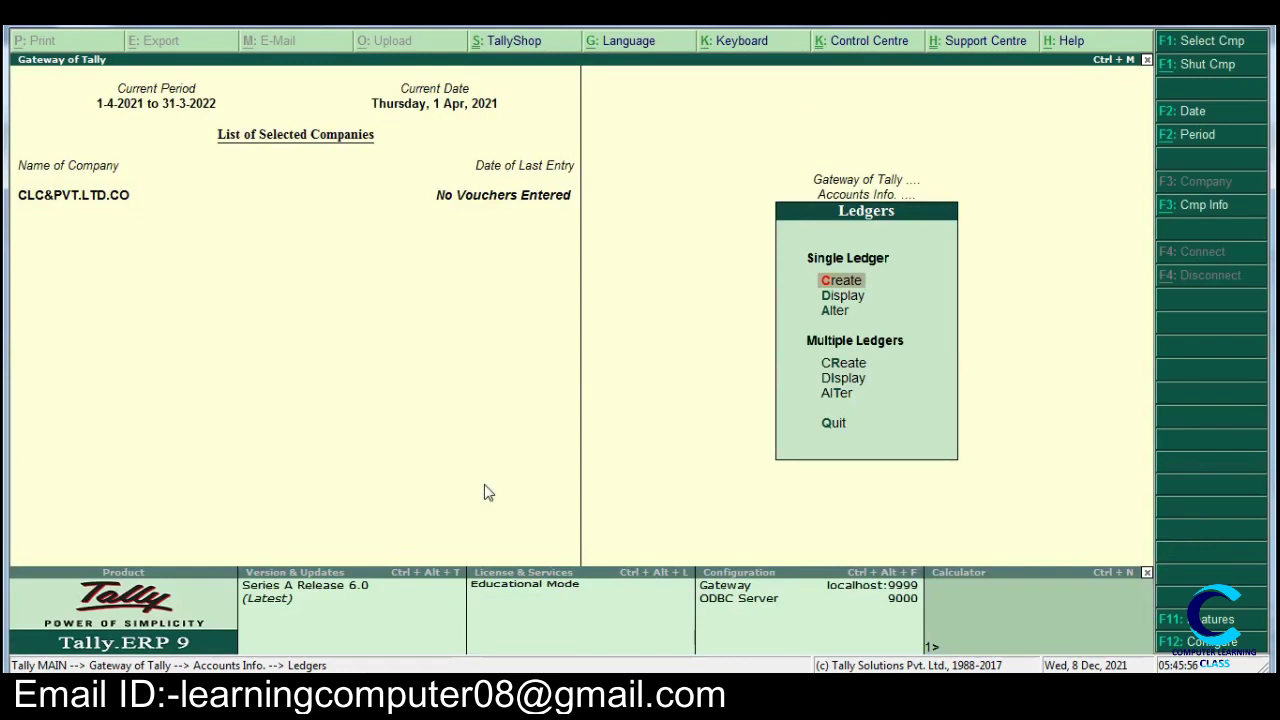
key("Down")
key("Return")
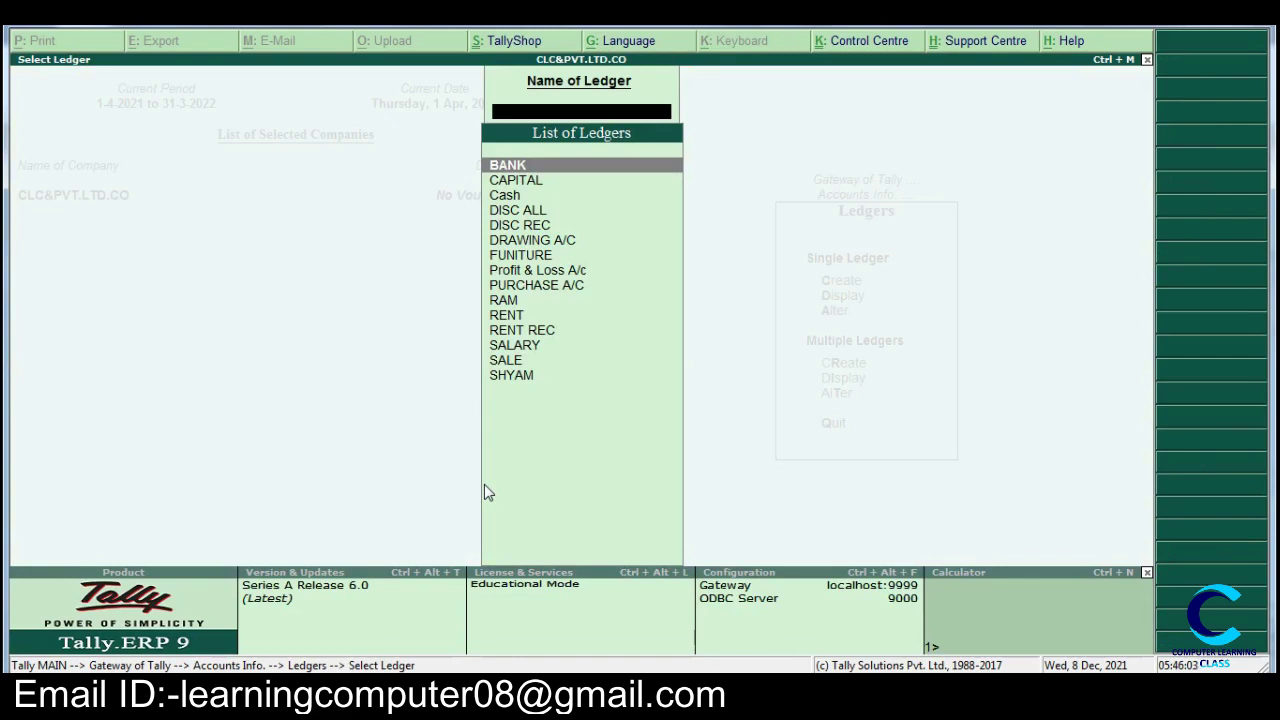
key("Down")
key("Down")
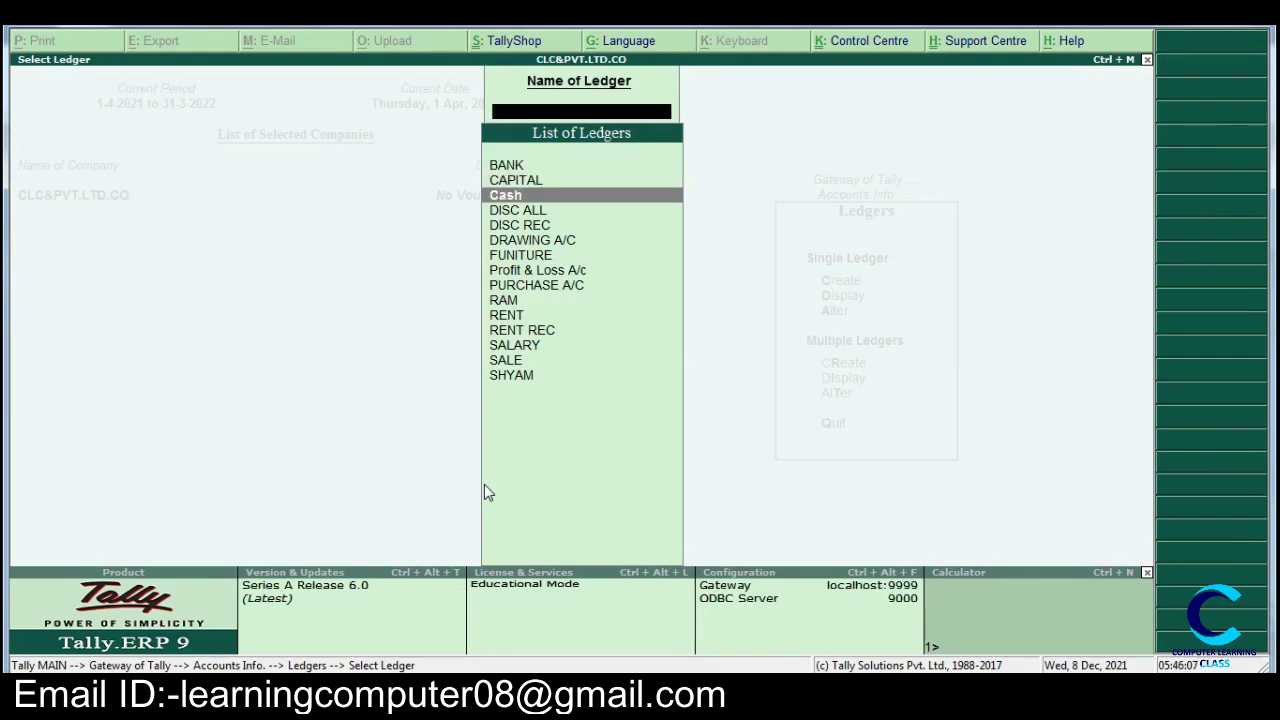
key("Up")
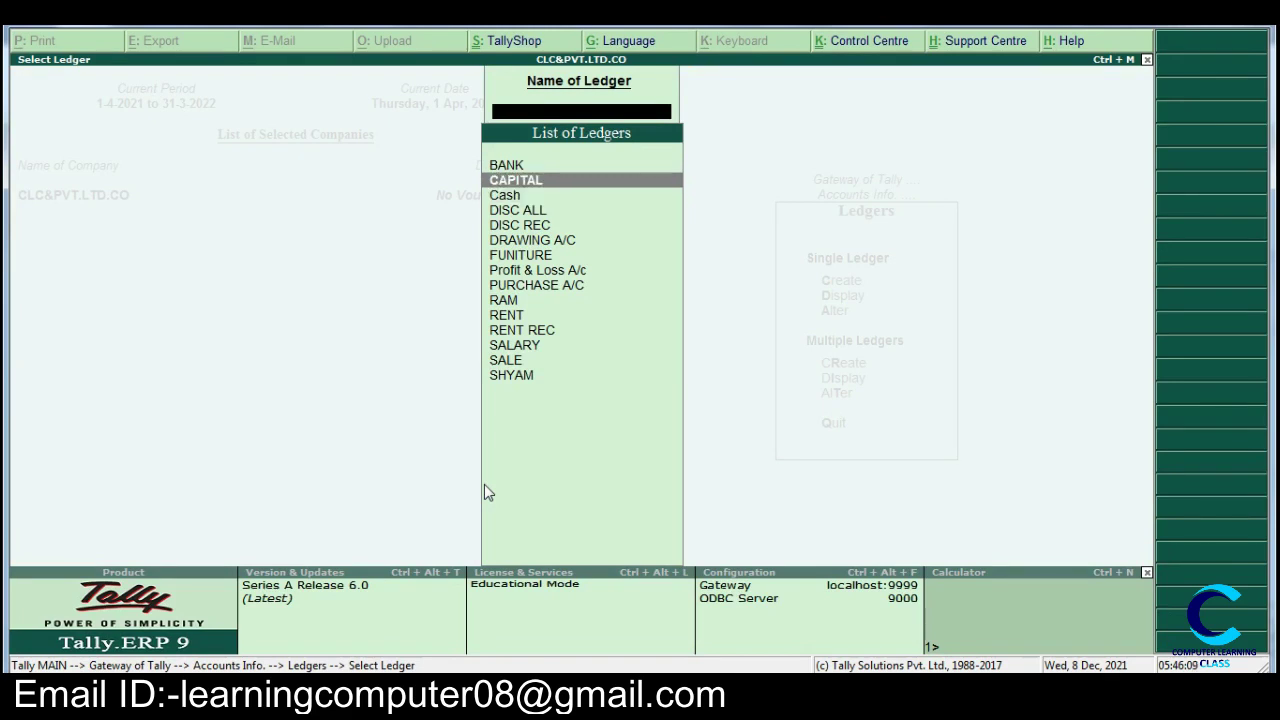
key("Return")
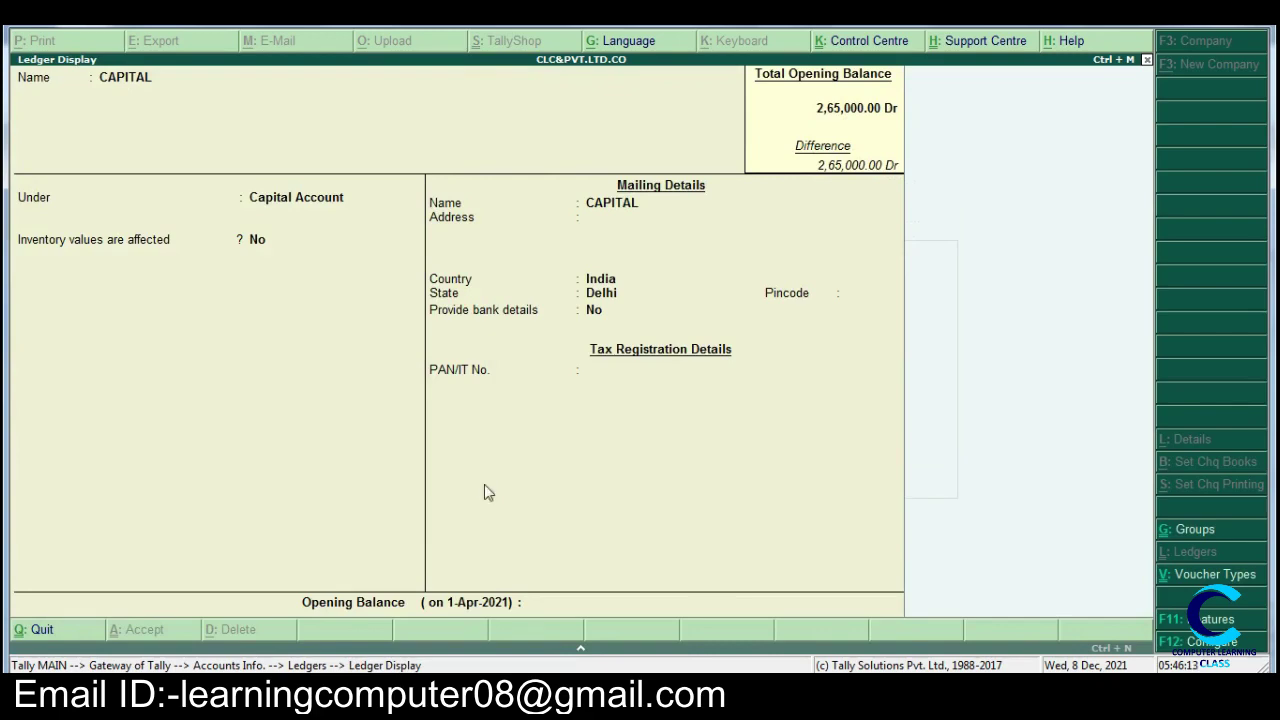
key("Escape")
key("Escape")
- Alter the CAPITAL ledger to rename it CAPITAL A/C, keeping its other details, and save it
key("Down")
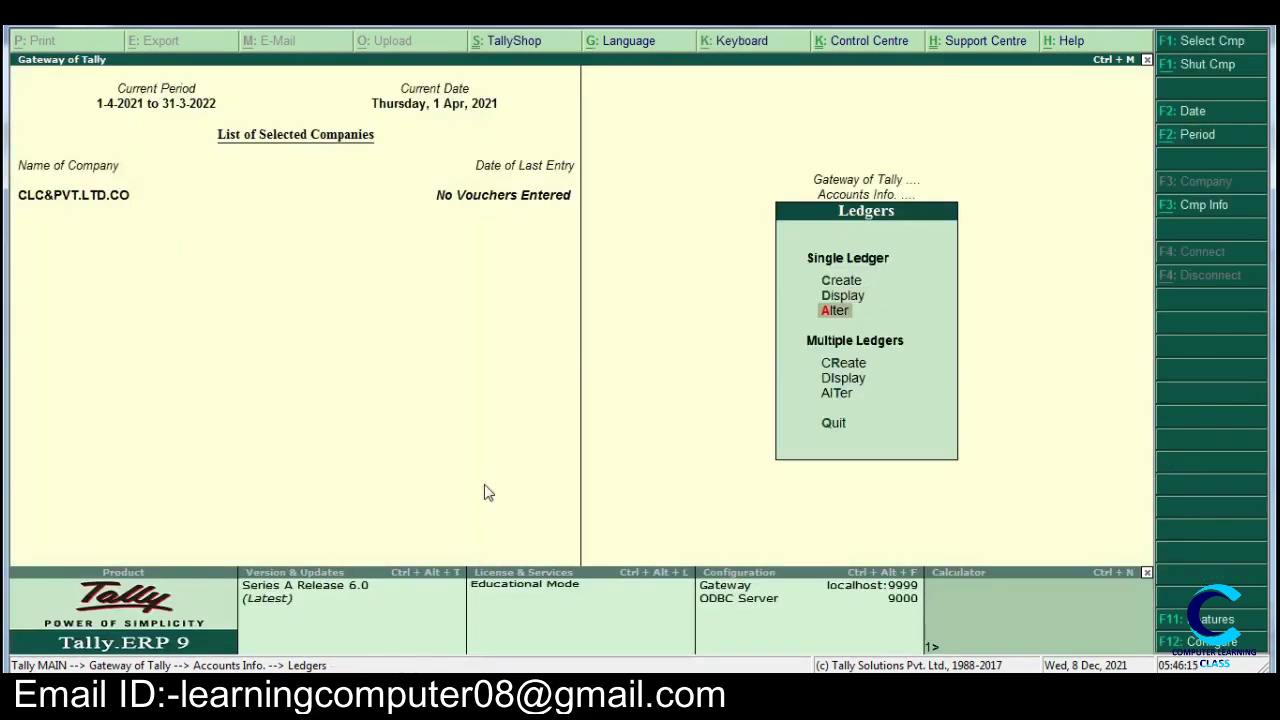
key("Return")
key("Down")
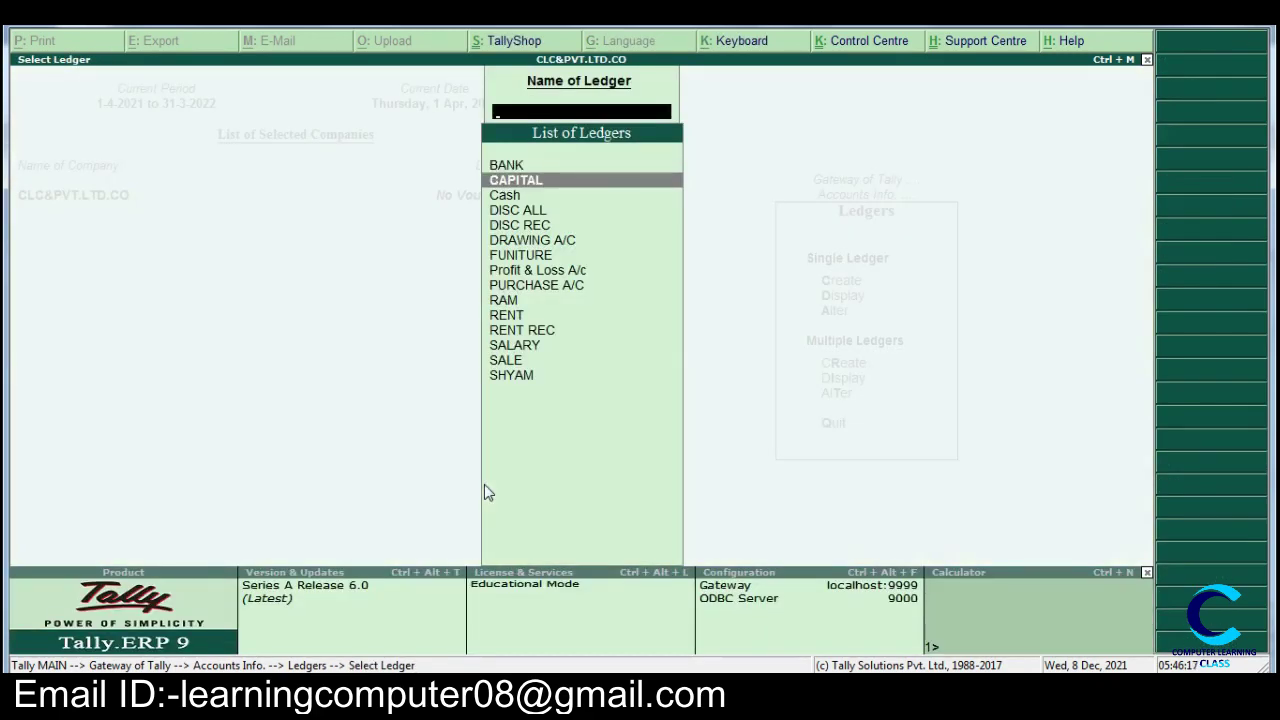
key("Return")
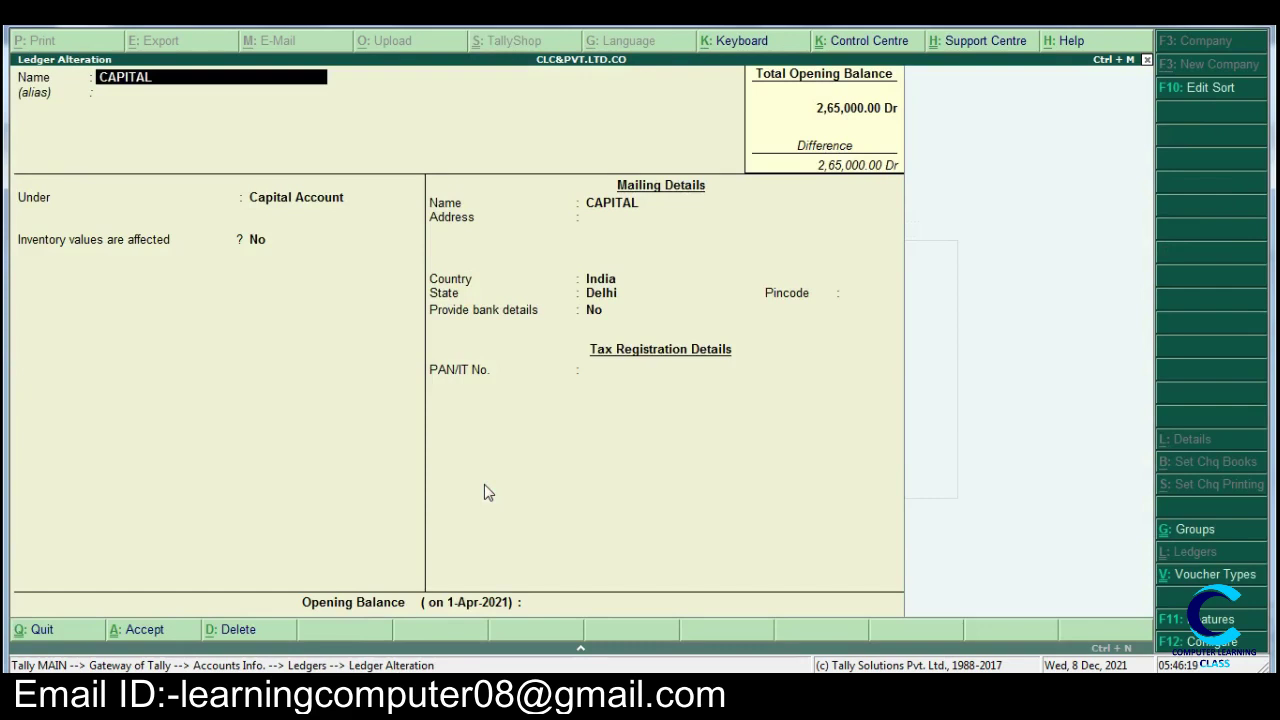
type("A/C")
key("Return")
key("Return")
key("Return")
key("Return")
key("Return")
key("Return")
key("Return")
key("Return")
key("Return")
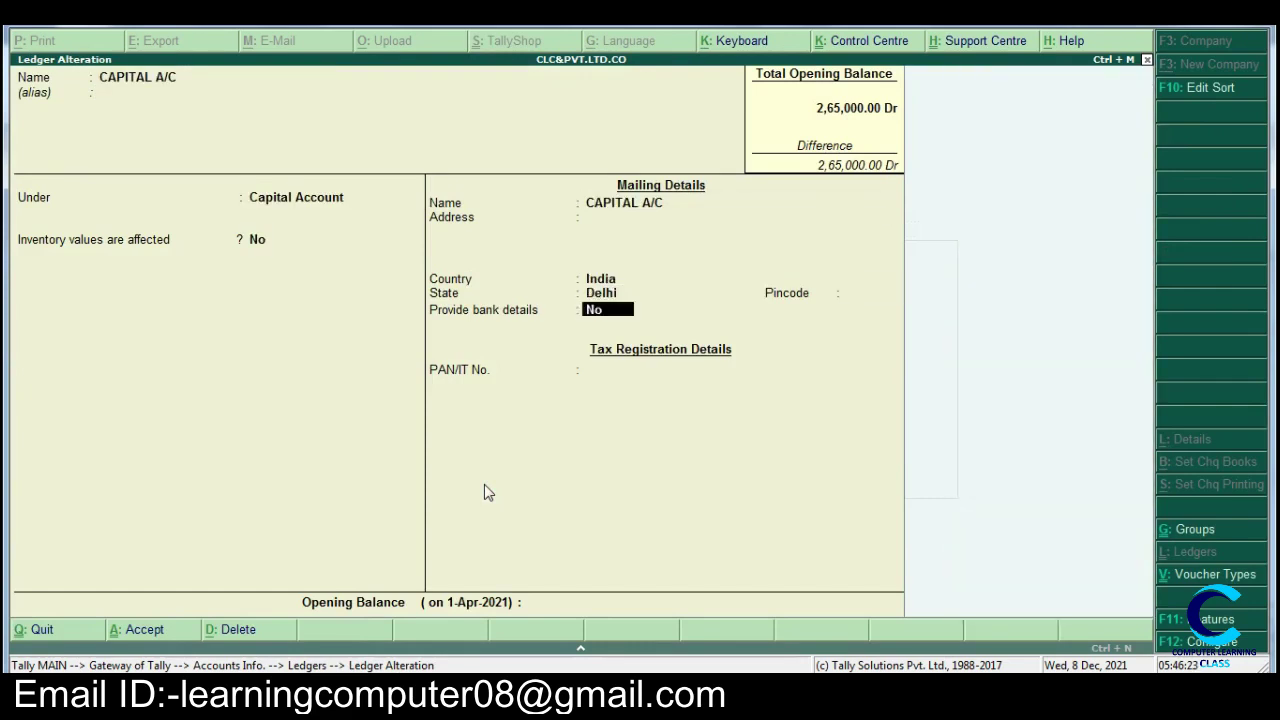
key("Return")
key("Return")
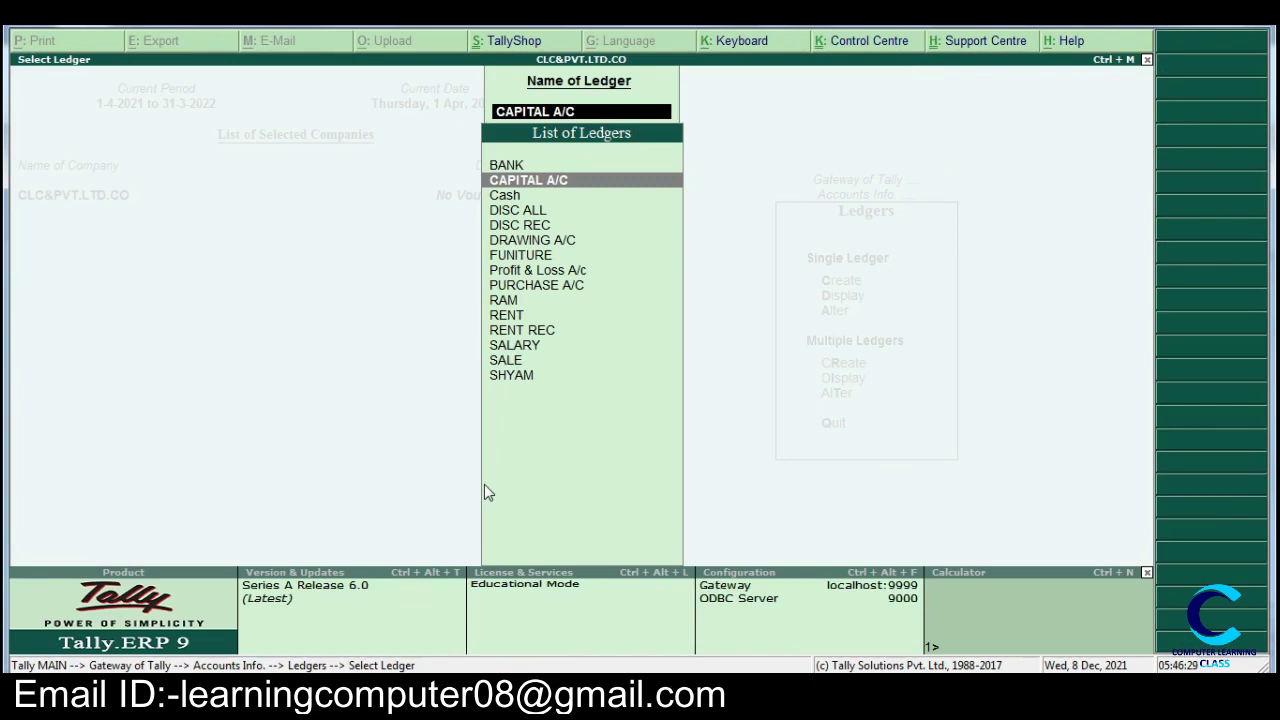
- Open the customer's ledger under Sundry Debtors for alteration and delete it
key("Down")
key("Down")
key("Down")
key("Down")
key("Down")
key("Down")
key("Down")
key("Down")
key("Down")
key("Down")
key("Down")
key("Down")
key("Down")
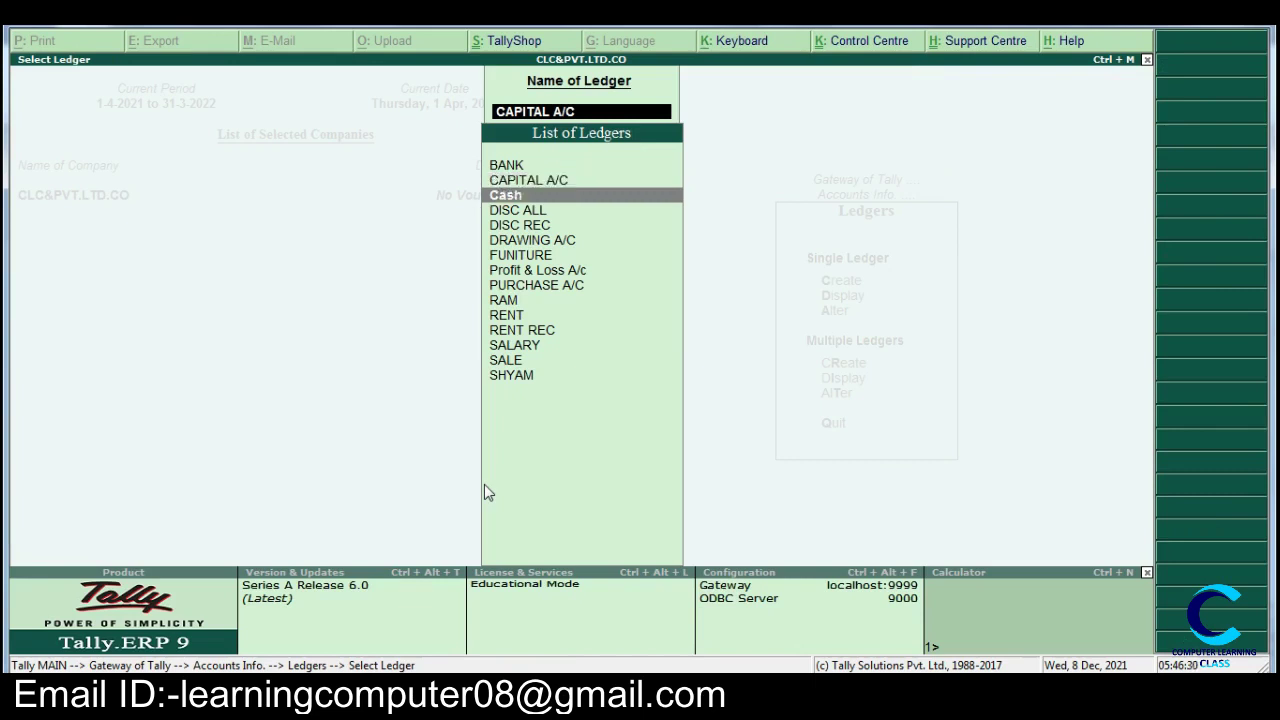
key("Return")
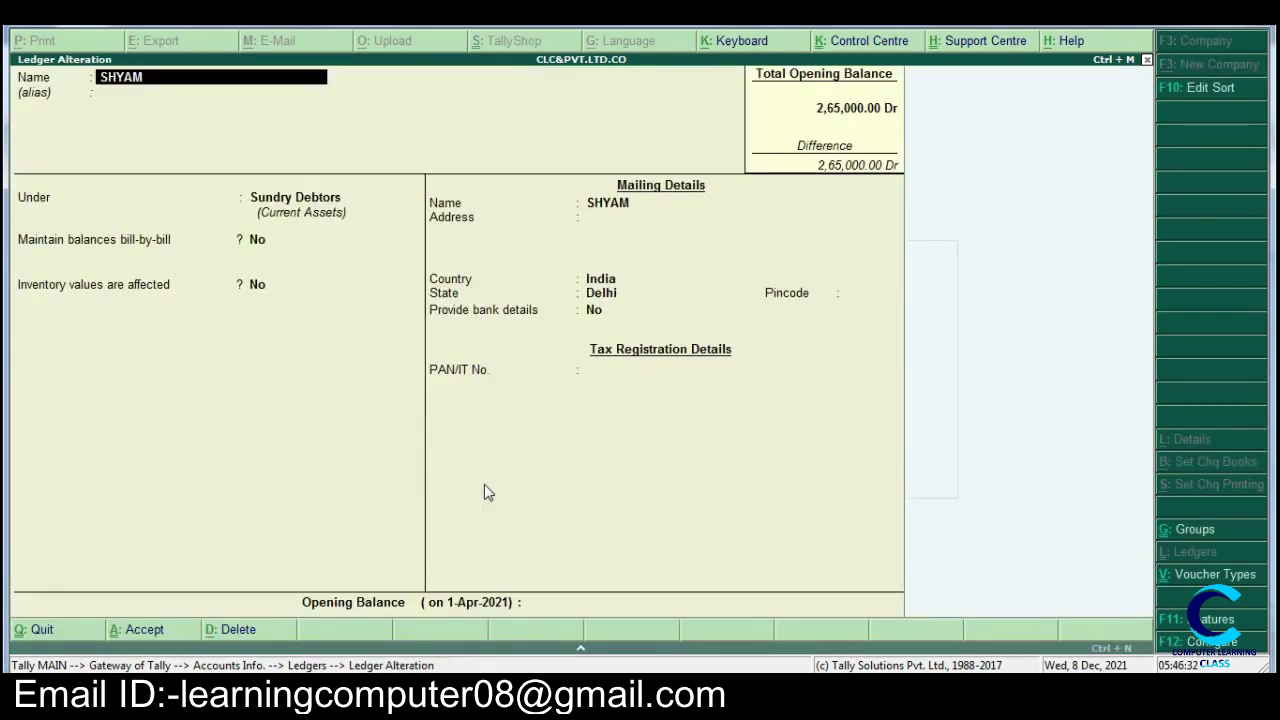
key("alt+d")
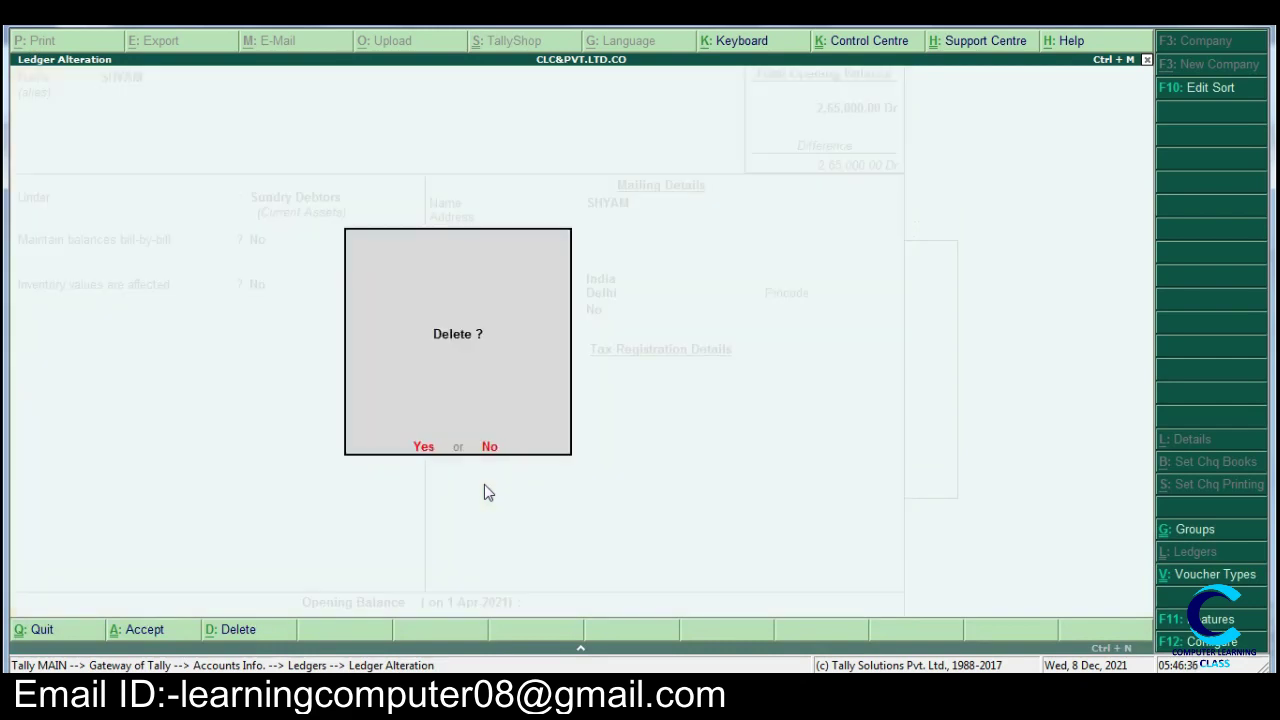
key("y")
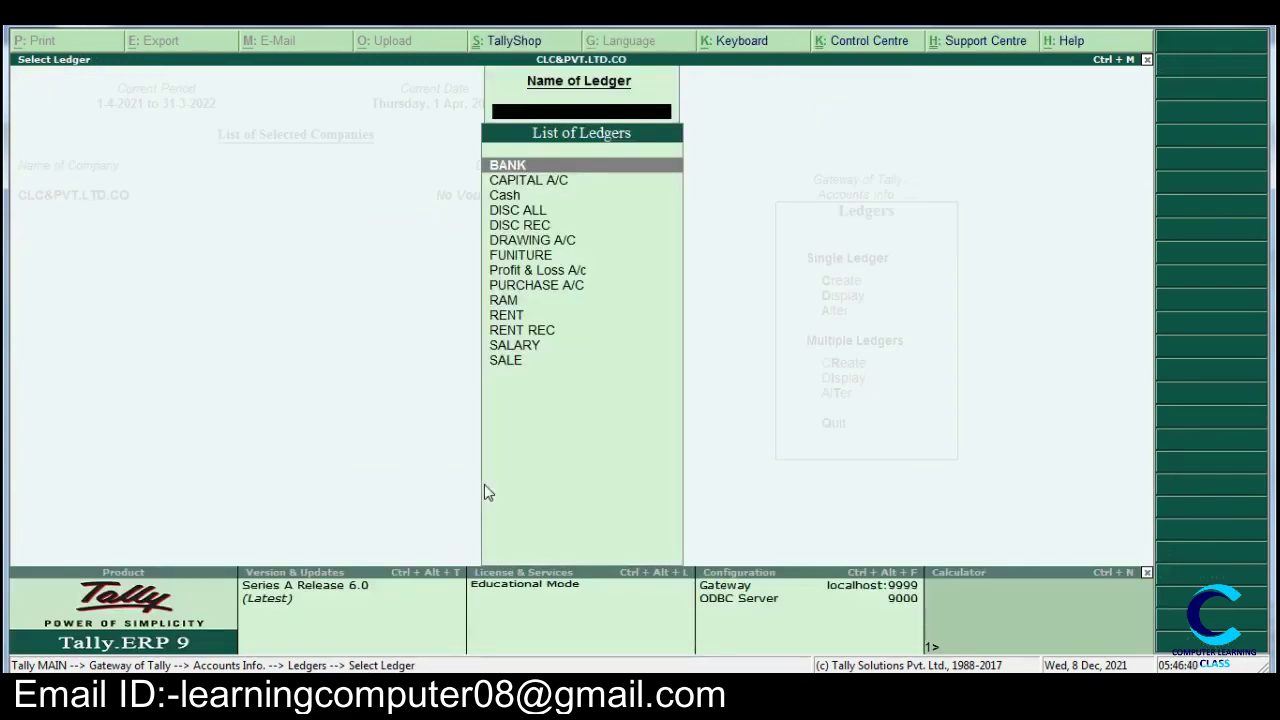
- Look through the remaining ledgers in the alteration list and leave it
key("Down")
key("Down")
key("Down")
key("Down")
key("Down")
key("Down")
key("Down")
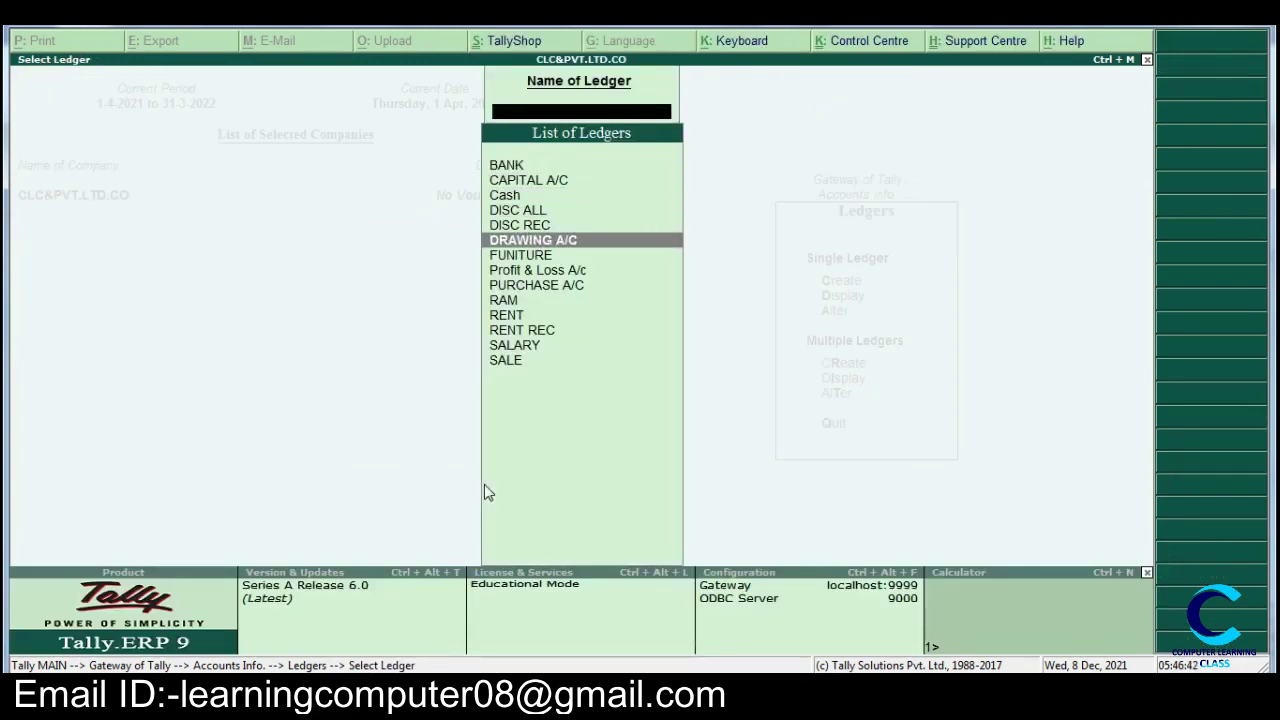
key("Escape")
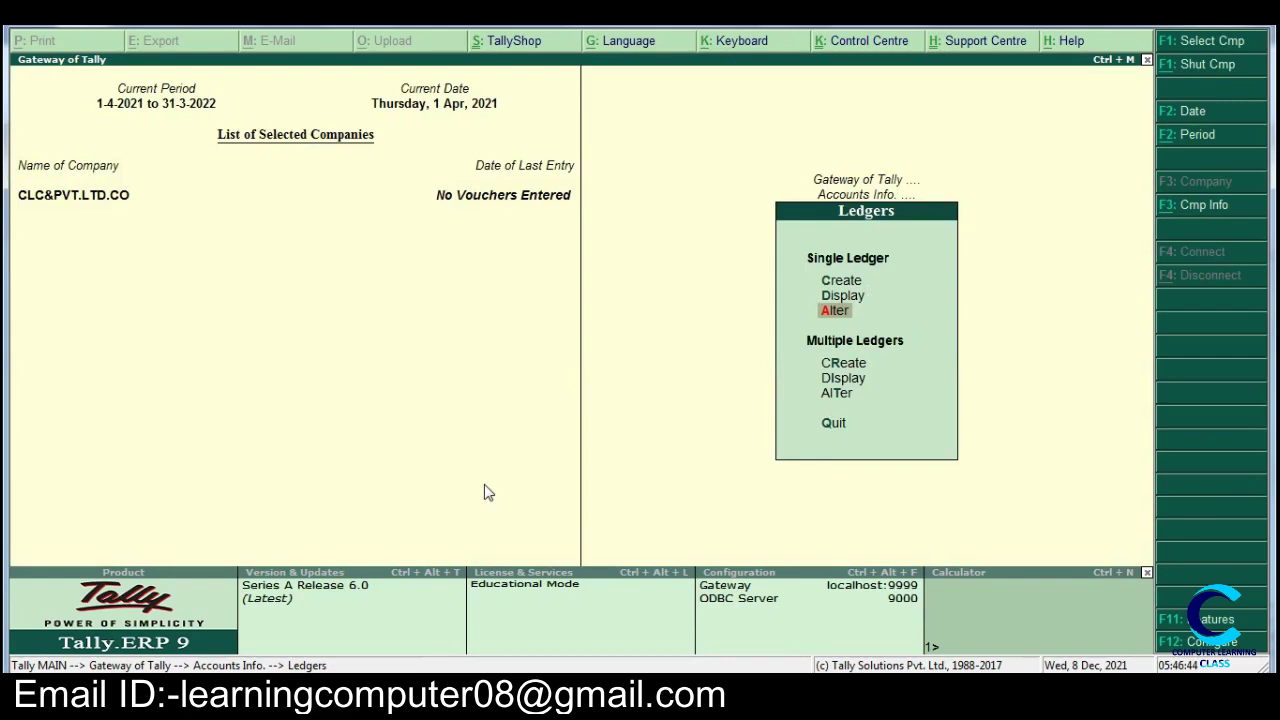
- Start a new single ledger under Sundry Debtors, entering the customer's name with an added final E
key("Up")
key("Up")
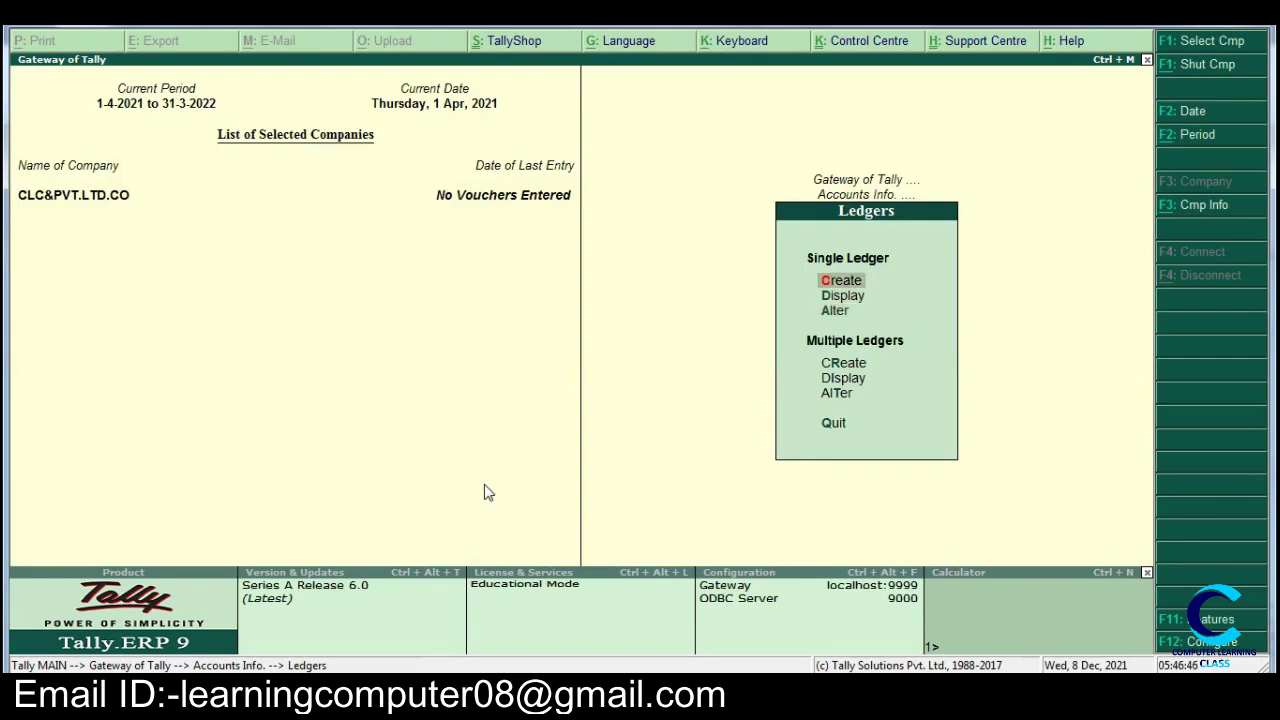
key("Return")
type("SHYAM")
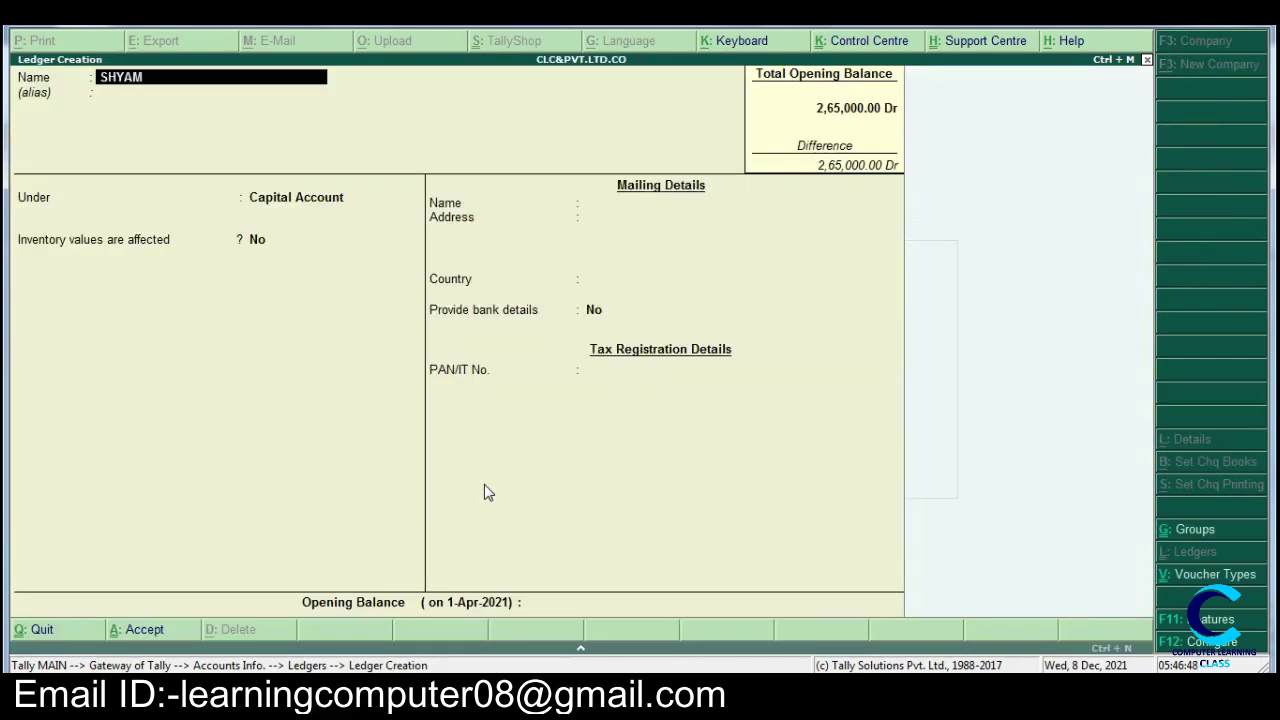
type("E")
key("Return")
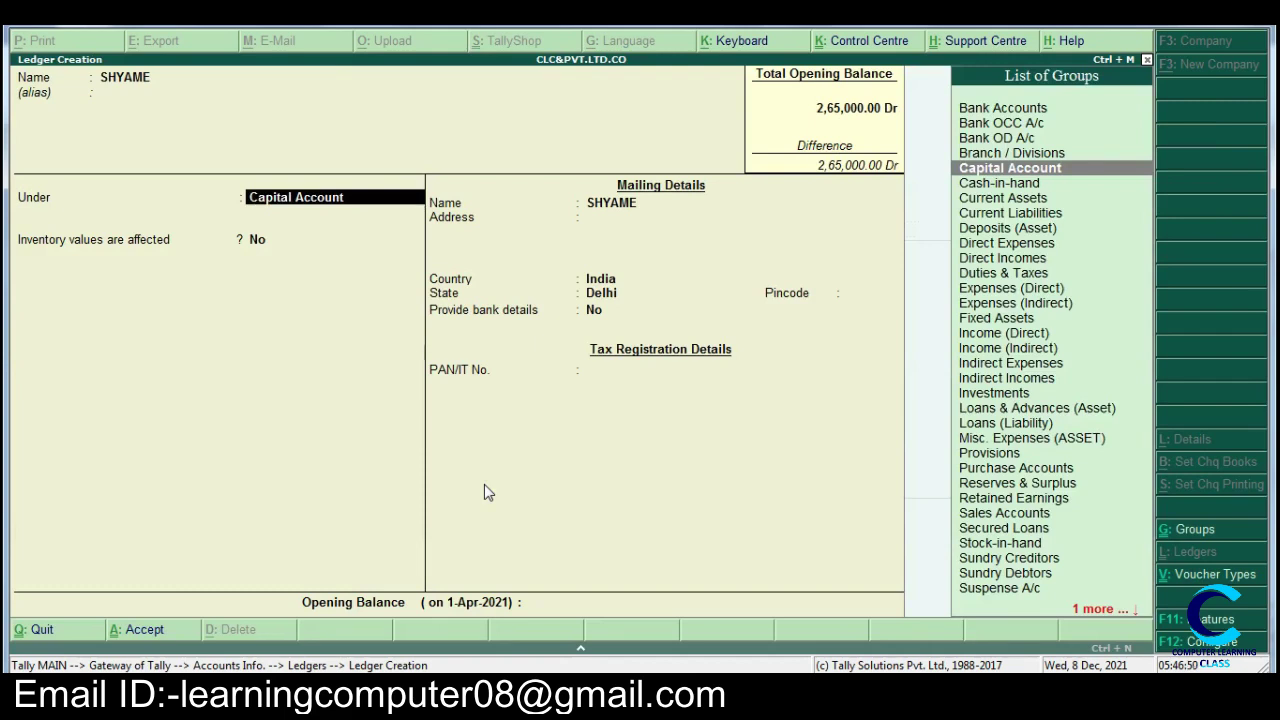
type("S")
key("Down")
key("Down")
key("Down")
key("Down")
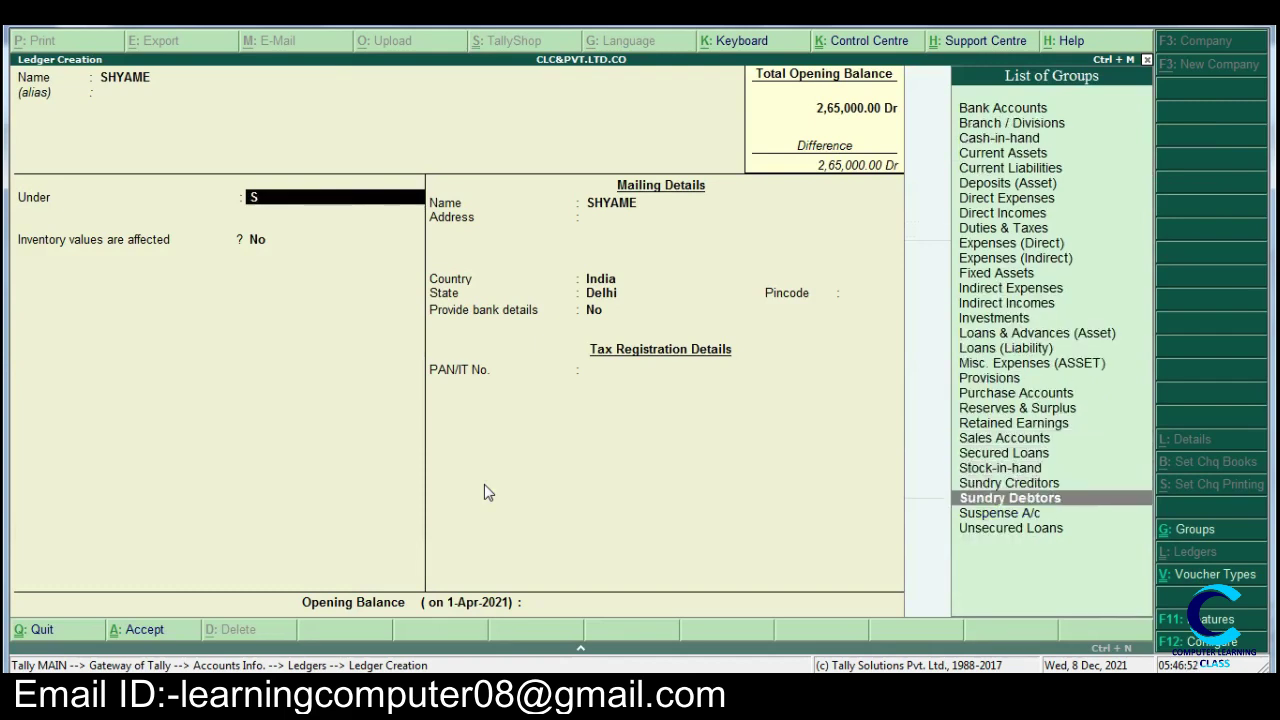
key("Return")
- Save the customer's ledger with bill-by-bill balances, inventory values and bank details at No, country India and state Delhi, and leave ledger creation
key("Return")
key("Return")
key("Return")
key("Return")
key("Return")
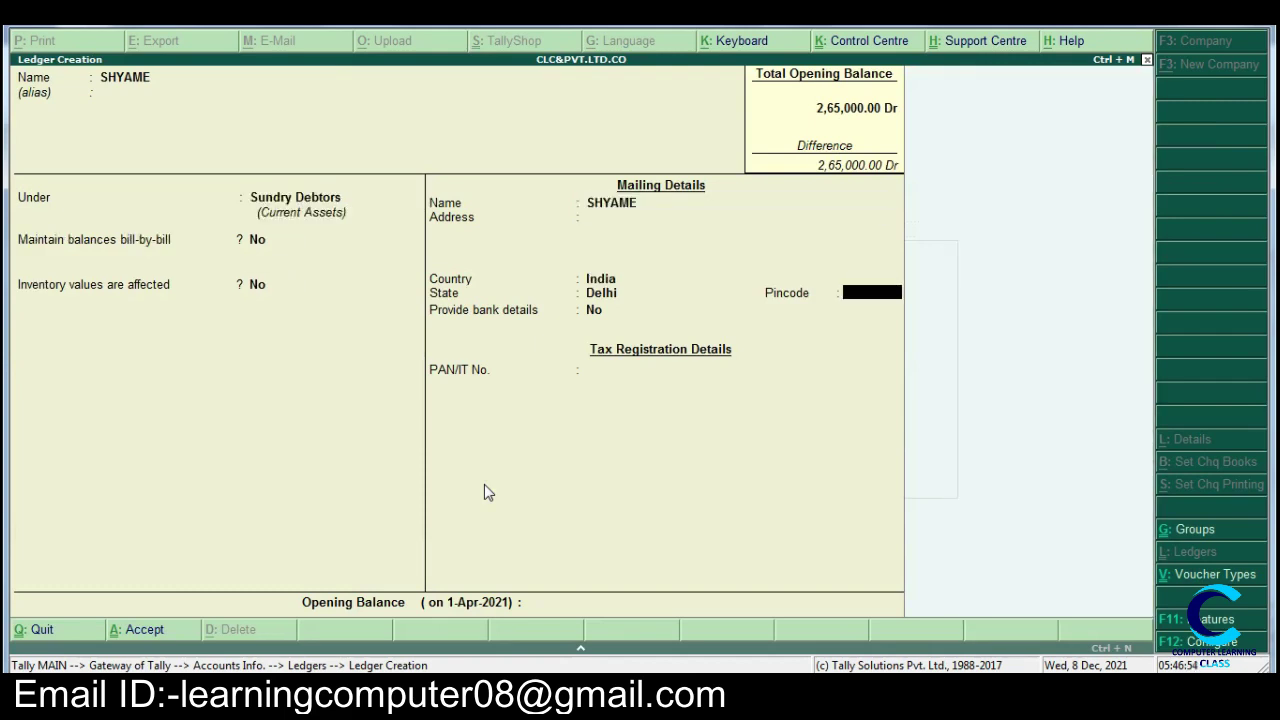
key("Return")
key("Return")
key("Return")
key("Return")
key("Return")
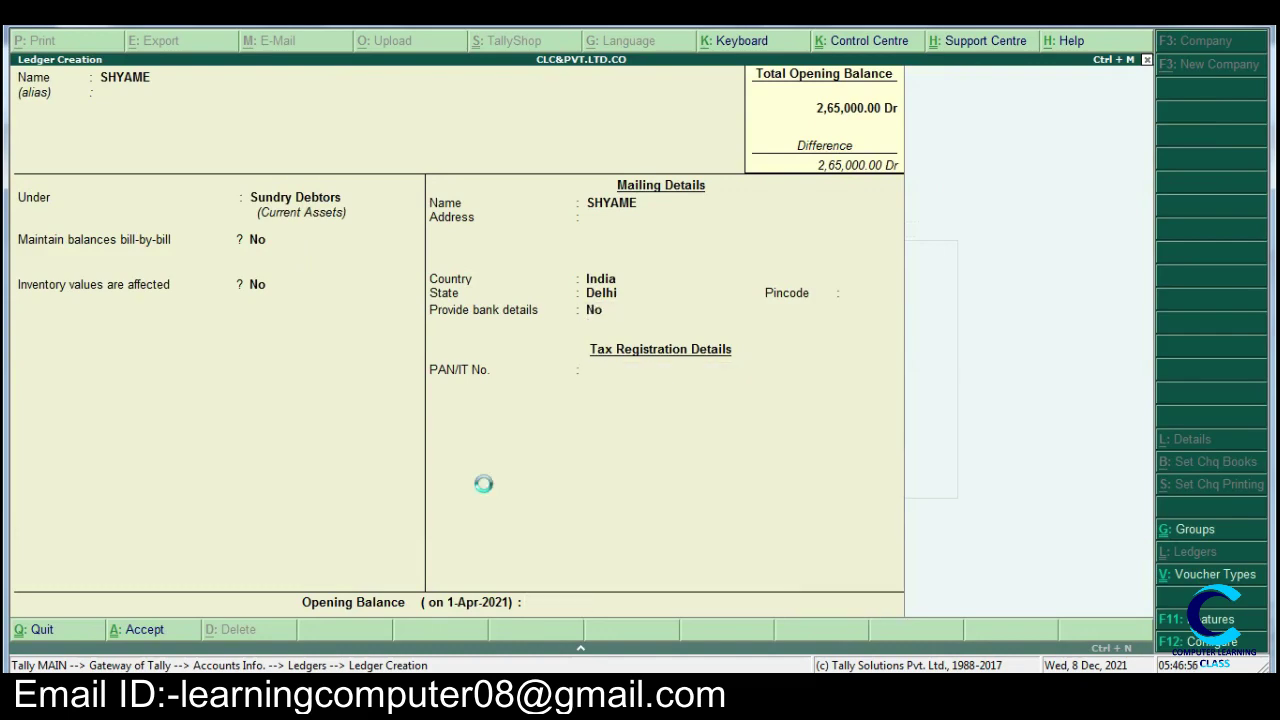
key("Escape")
key("Return")
- Open the single-ledger display list and look through all ledgers down to the last one
key("Down")
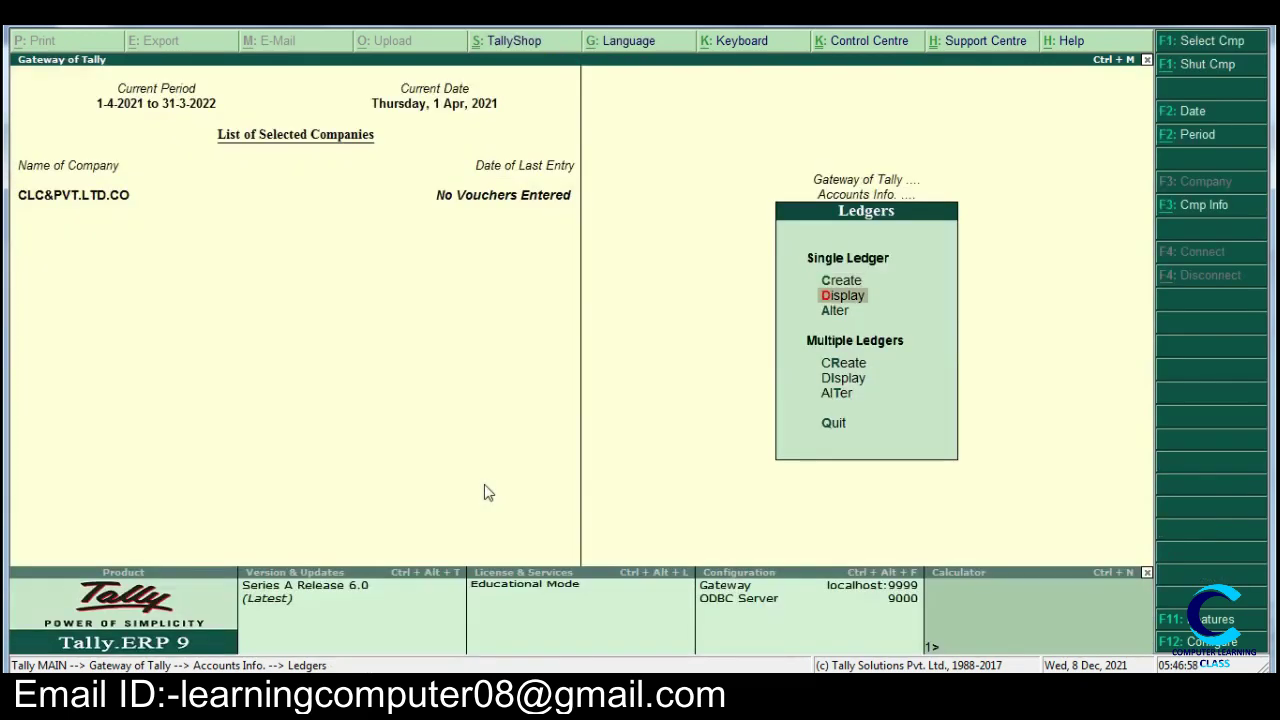
key("Return")
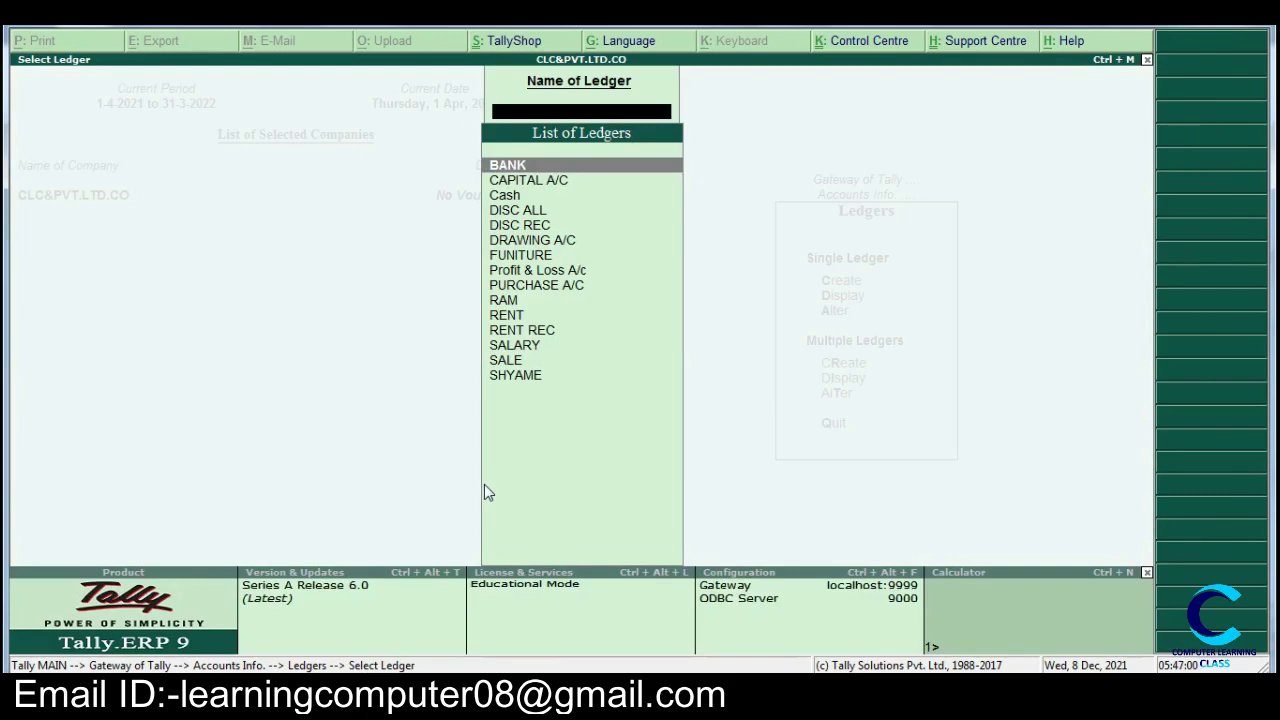
key("Down")
key("Down")
key("Down")
key("Down")
key("Down")
key("Down")
key("Down")
key("Down")
key("Down")
key("Down")
key("Down")
key("Down")
key("Down")
key("Down")
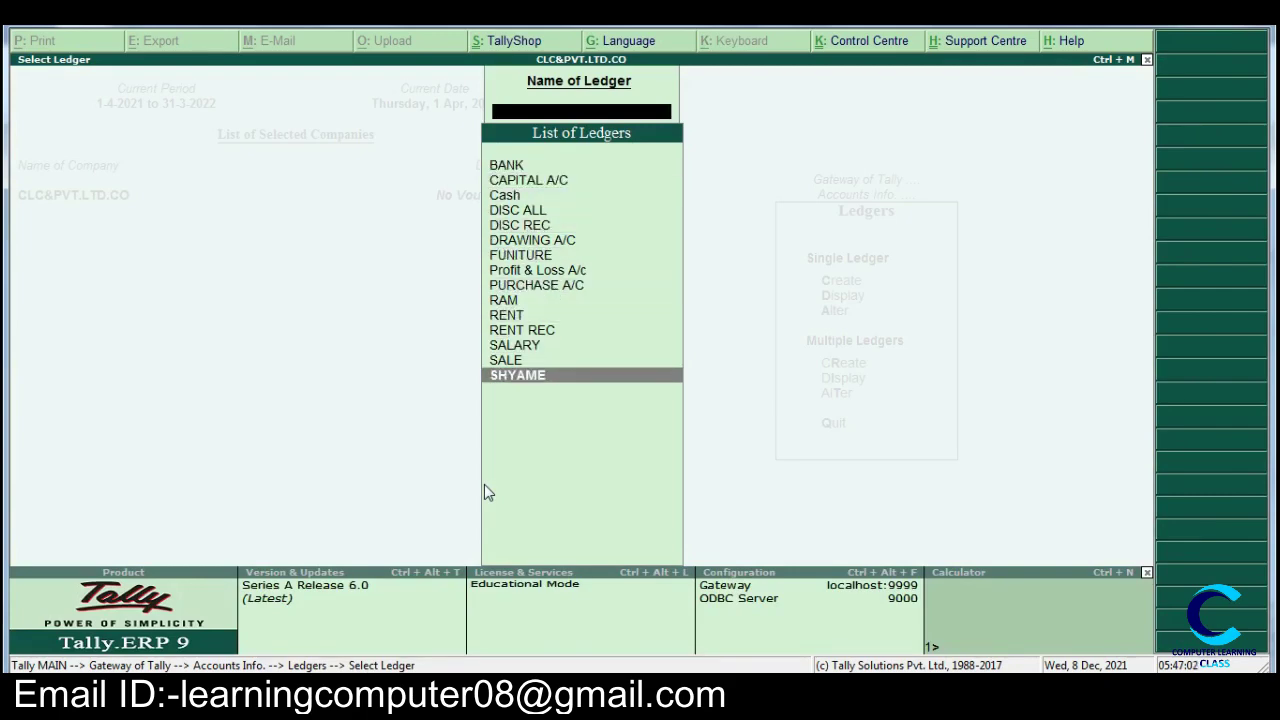
- Leave the ledger list and return to the Gateway of Tally
key("Escape")
key("Escape")
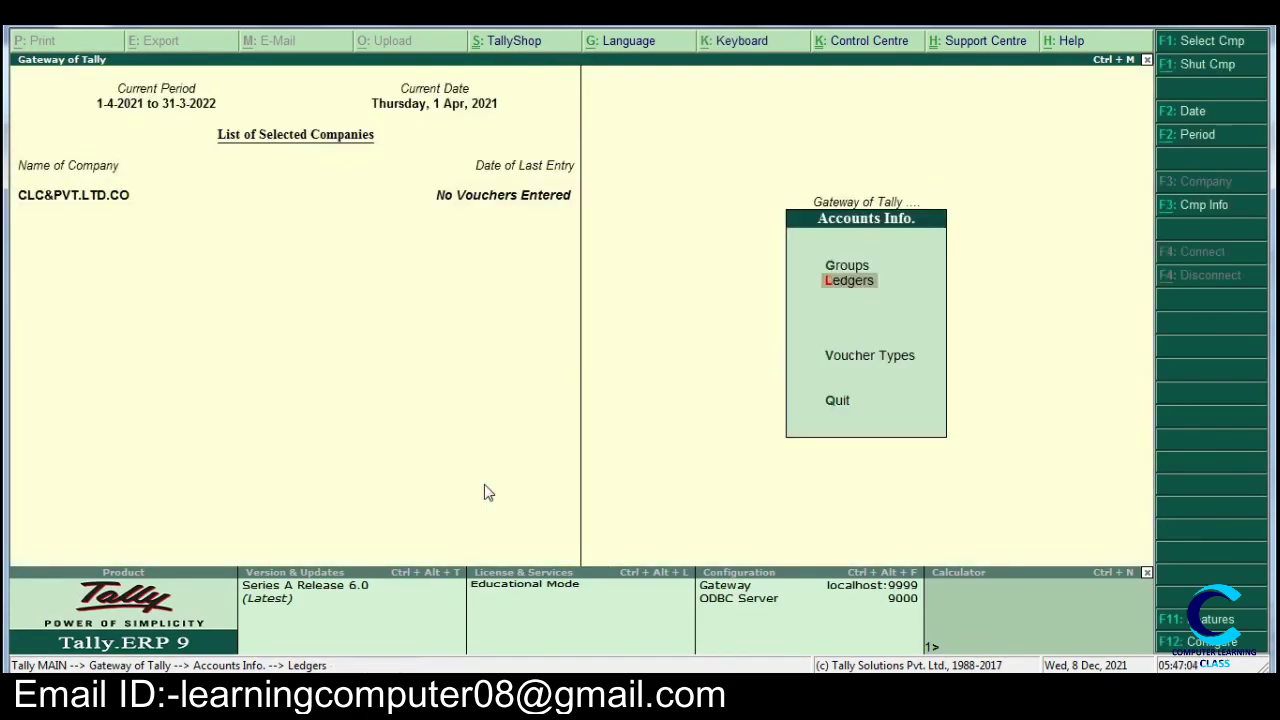
key("Escape")
key("Escape")
key("Escape")
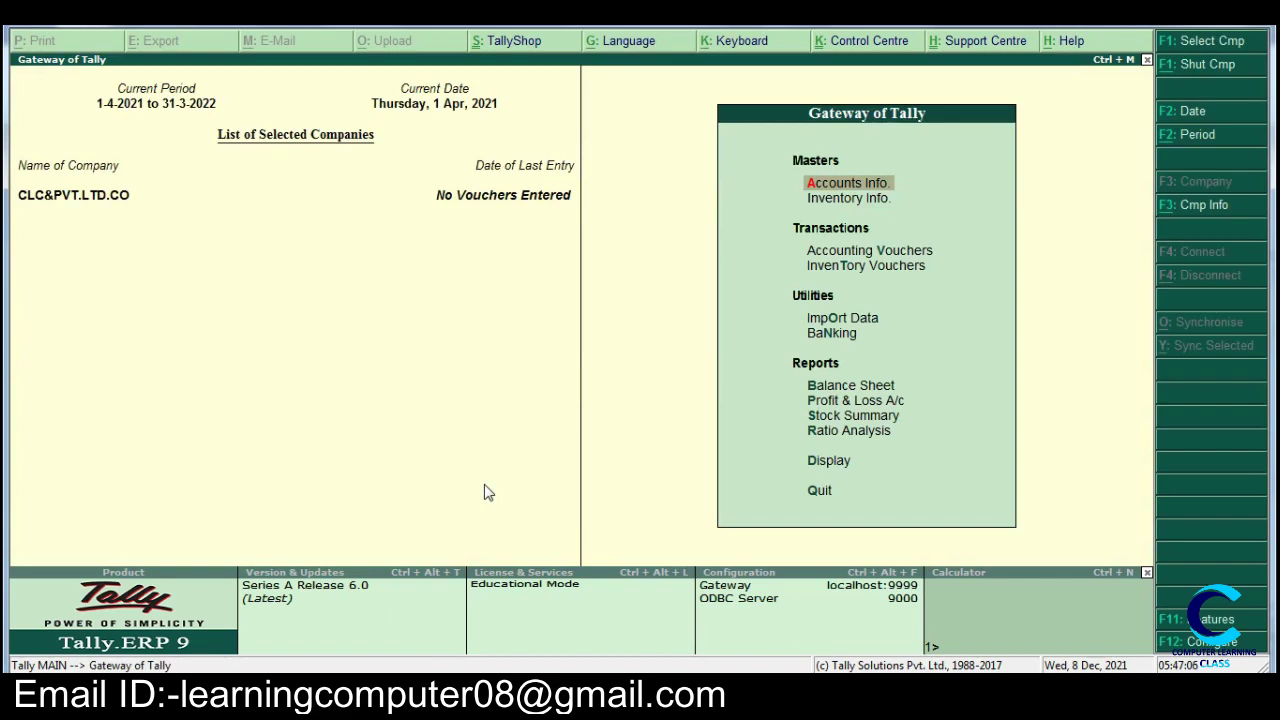